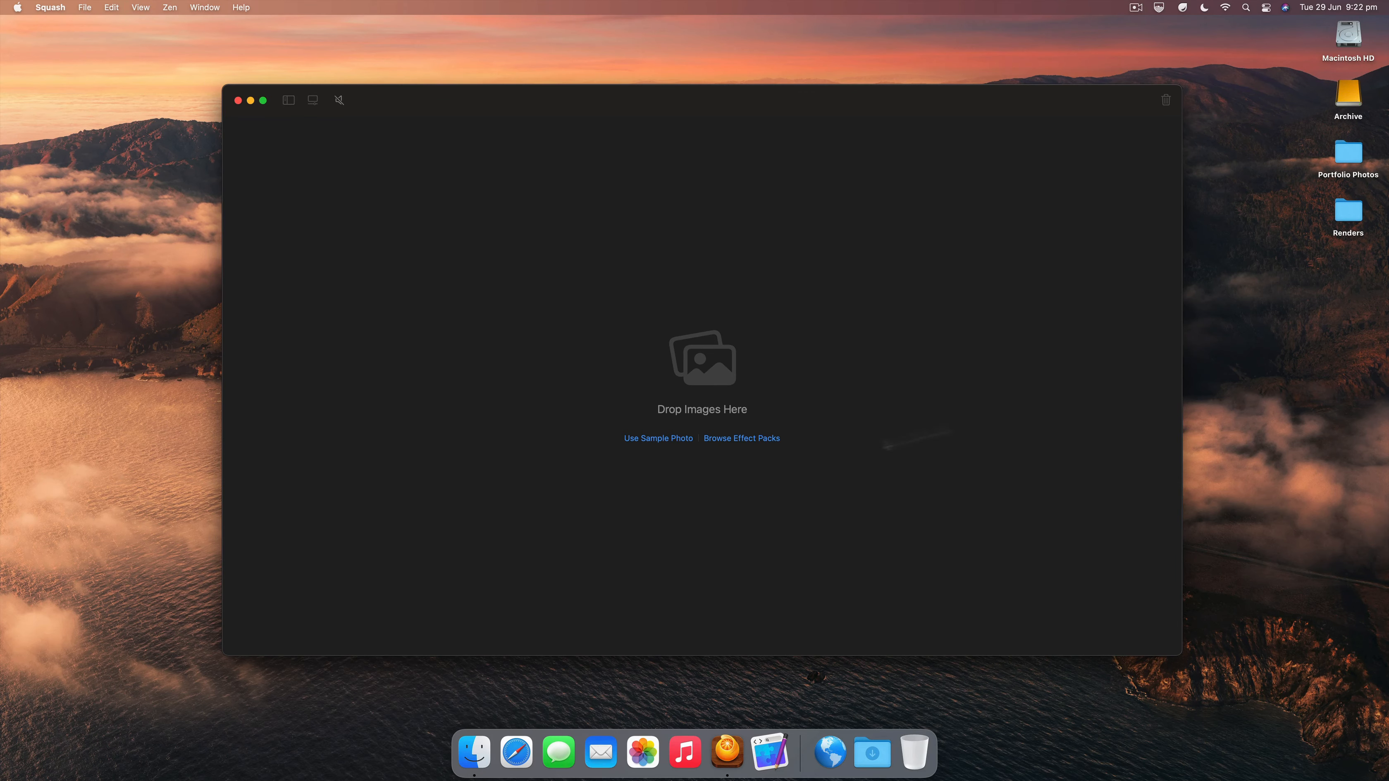
Step: Import the Portfolio Photos folder from the desktop into Squash and show the presets list
drag(1330, 163, 668, 377)
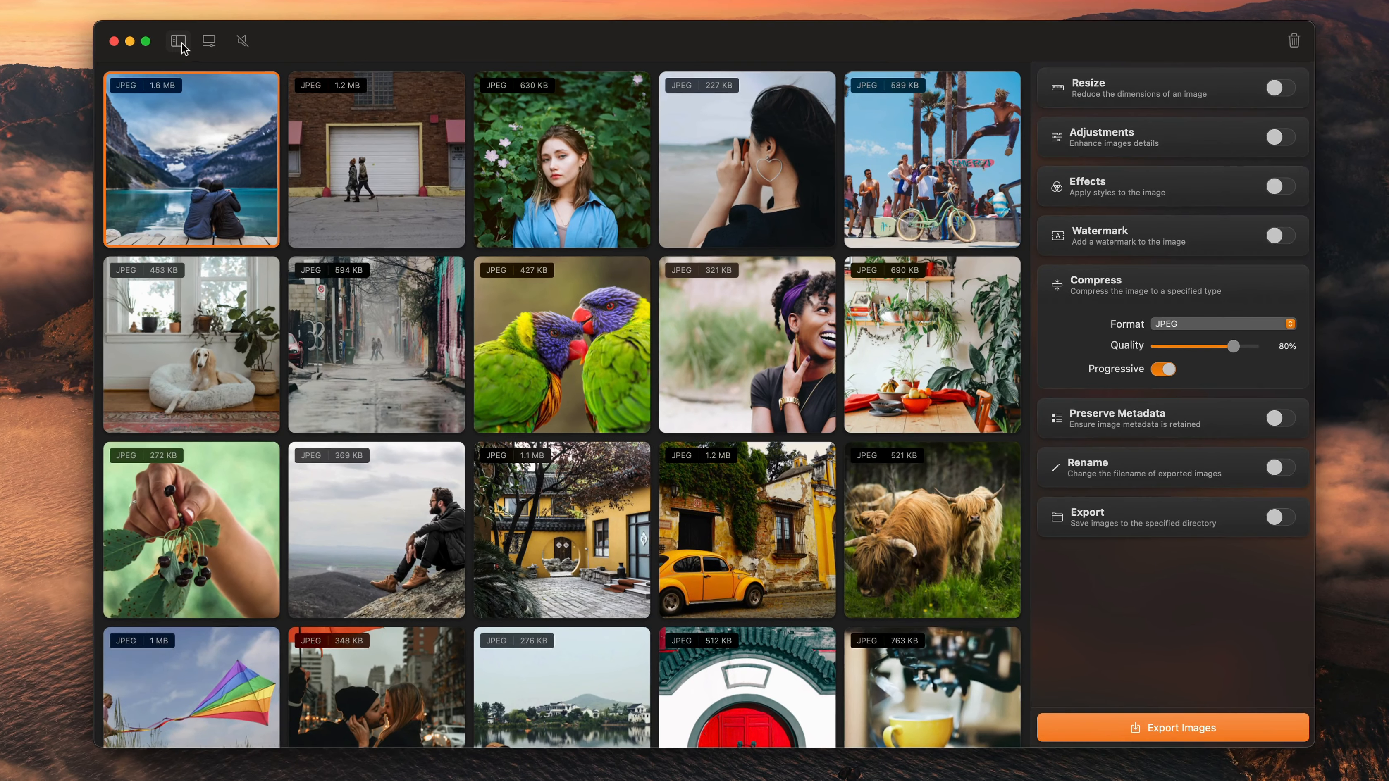
click(194, 50)
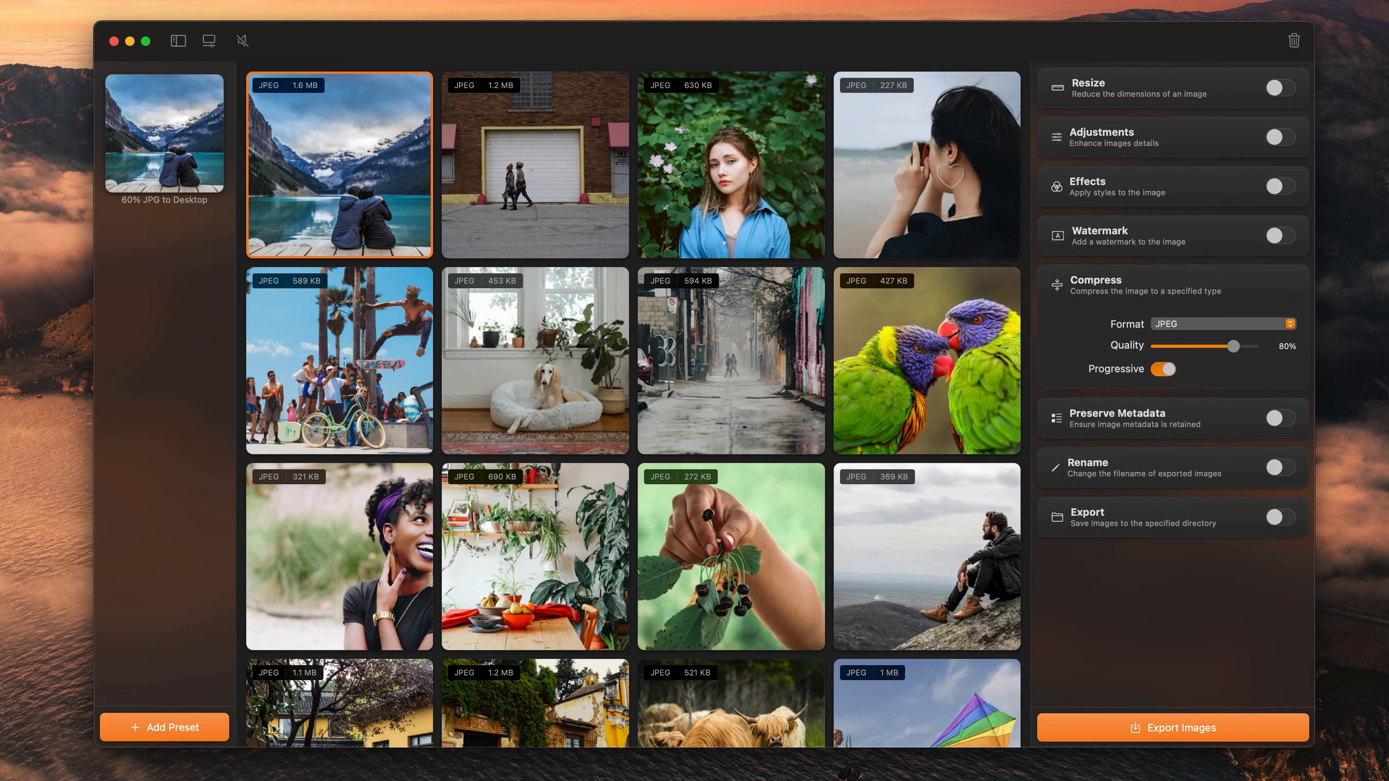
Step: Enable resizing in Percent mode and set the percentage to 50%
click(1280, 88)
click(1252, 130)
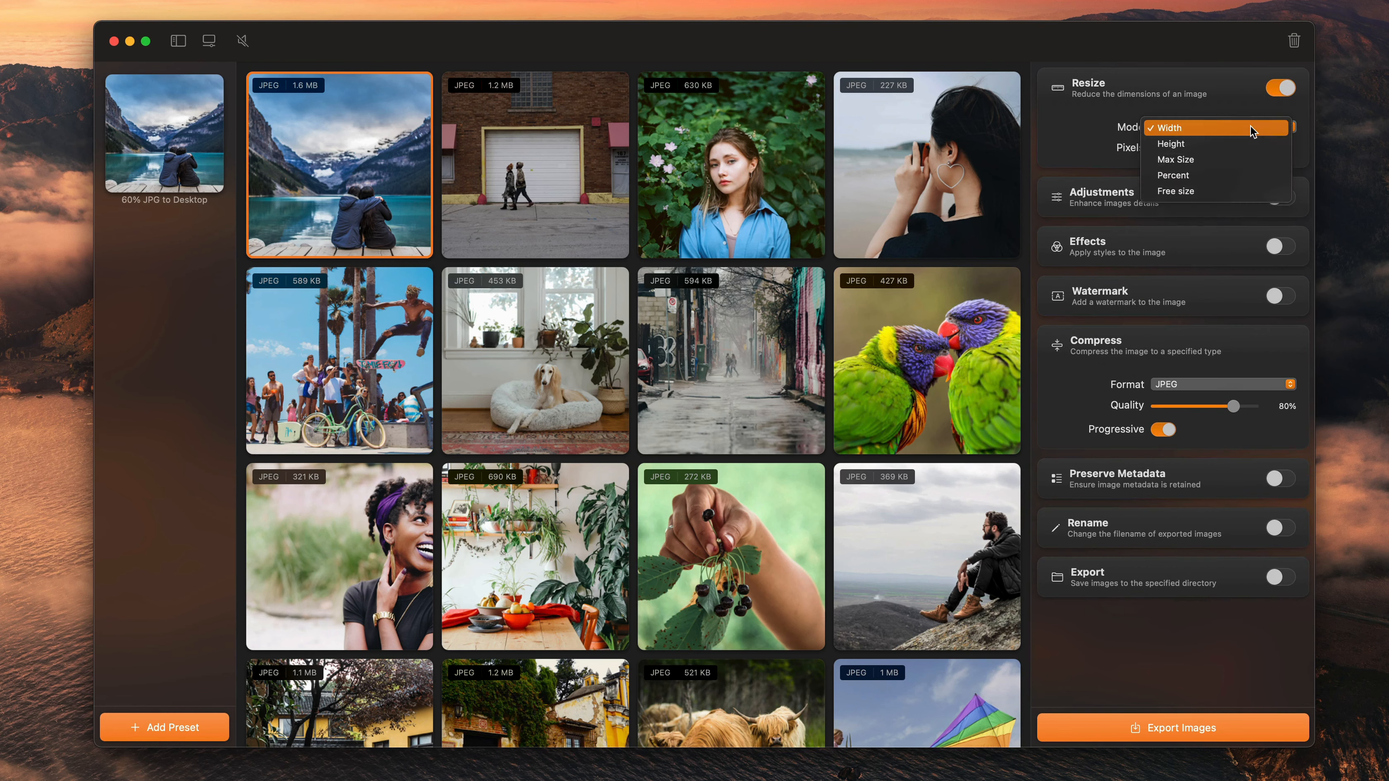
click(1215, 178)
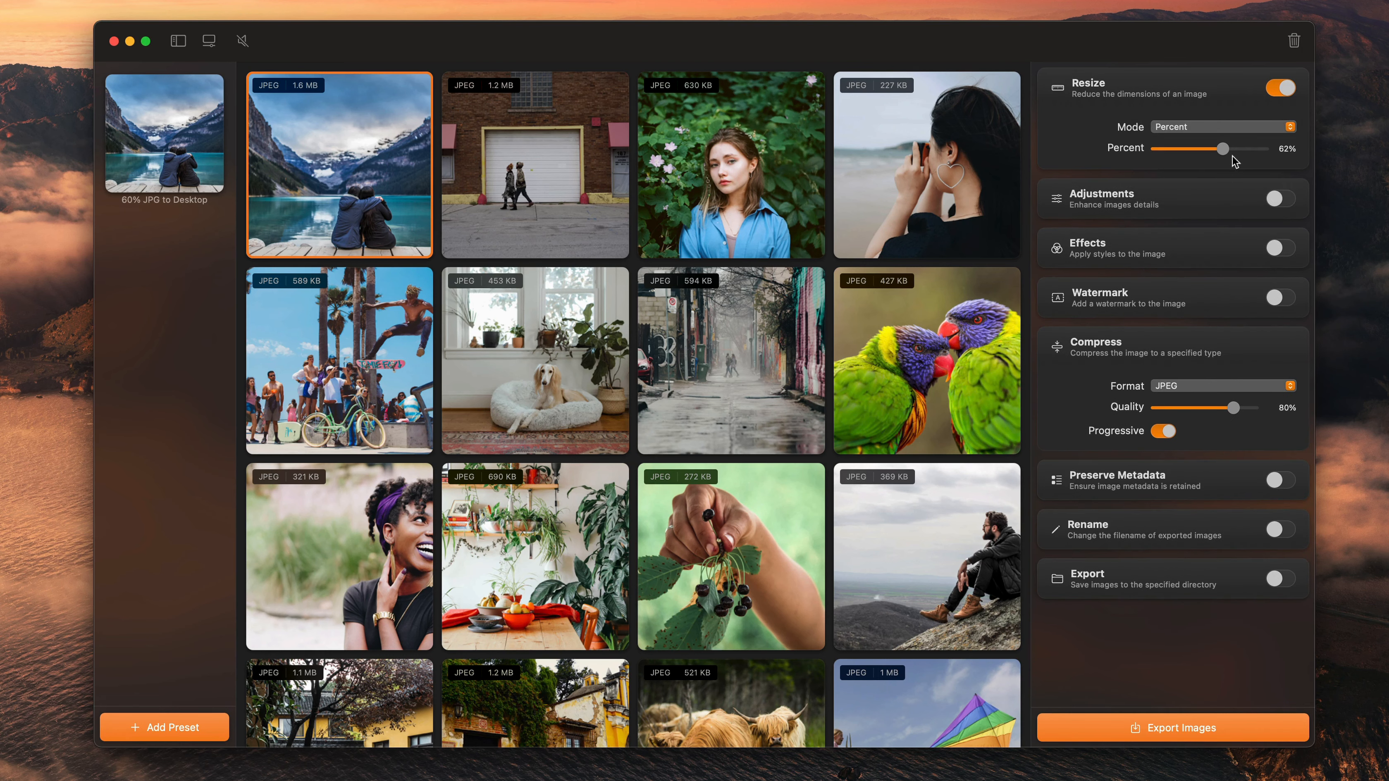
drag(1225, 152, 1211, 158)
Step: Enable adjustments with Monochrome at 100% and set the JPEG compression quality to 50%
click(1279, 198)
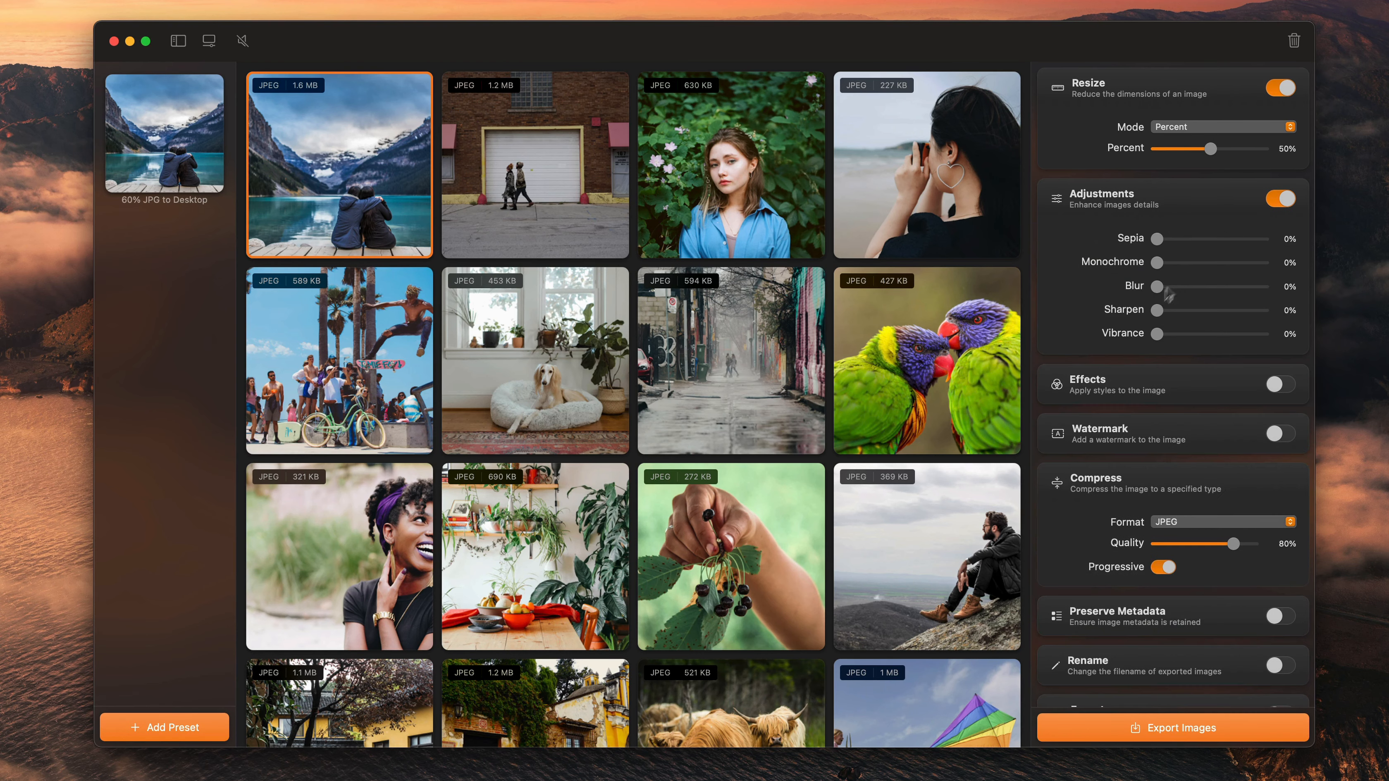
drag(1158, 265, 1299, 267)
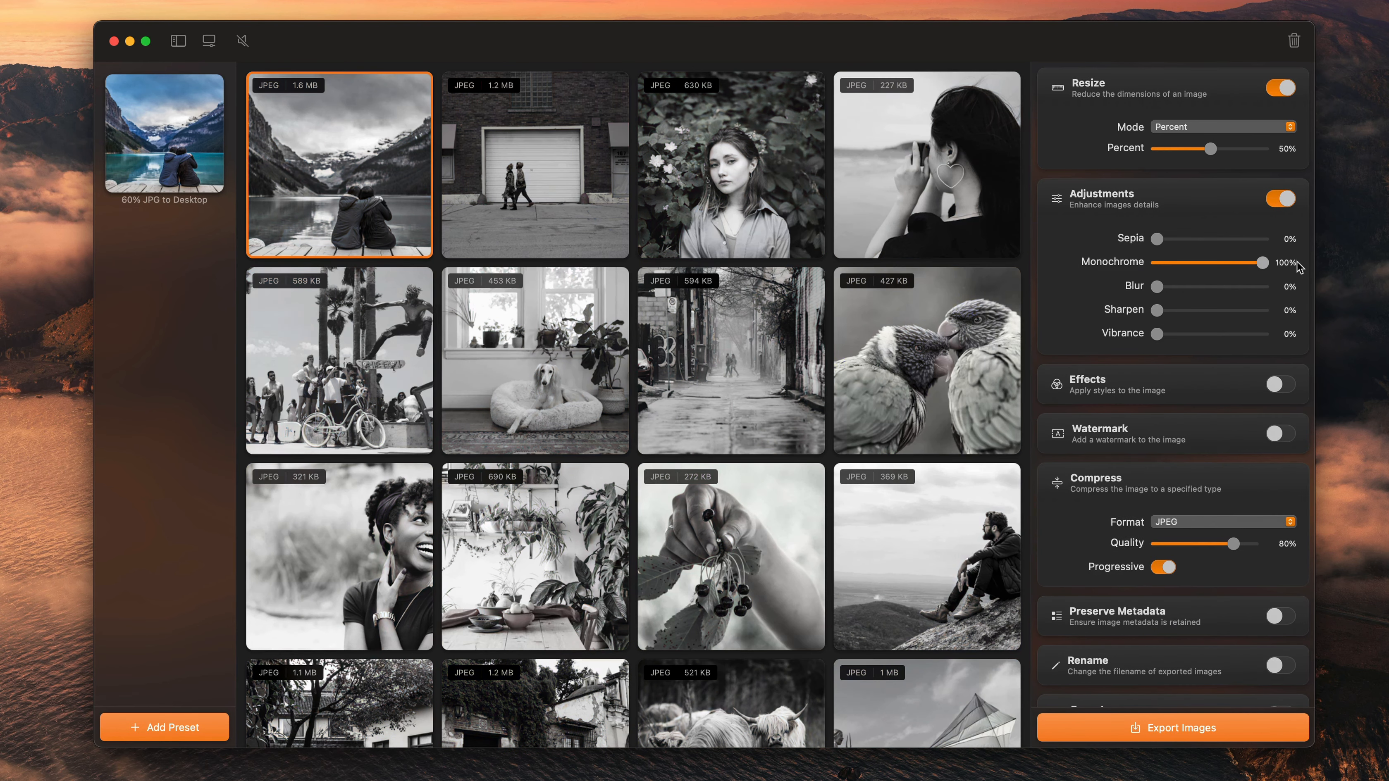
scroll(1082, 584, down, 1)
drag(1235, 534, 1208, 539)
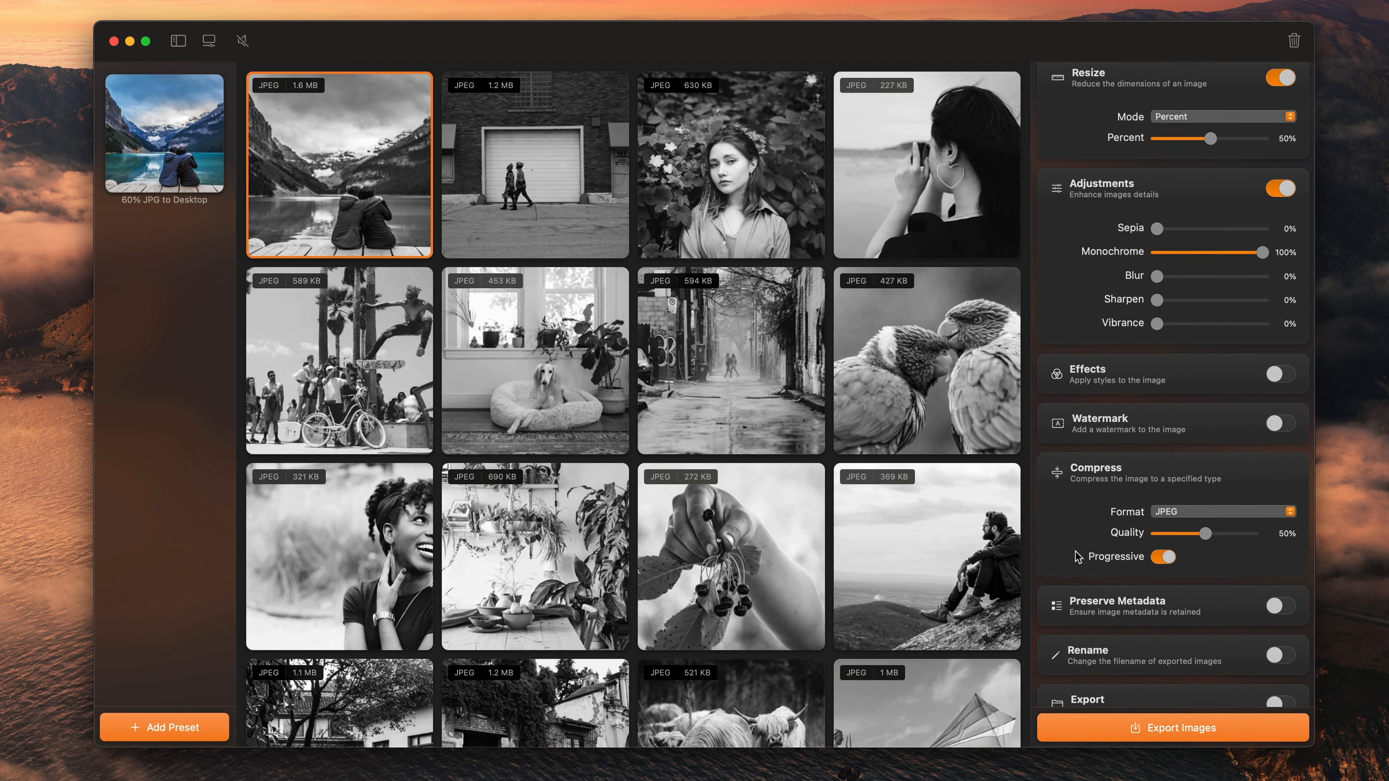
Step: Enable renaming of the exported images with the "-squashed" suffix
scroll(1078, 557, down, 2)
click(1282, 634)
scroll(1078, 625, down, 3)
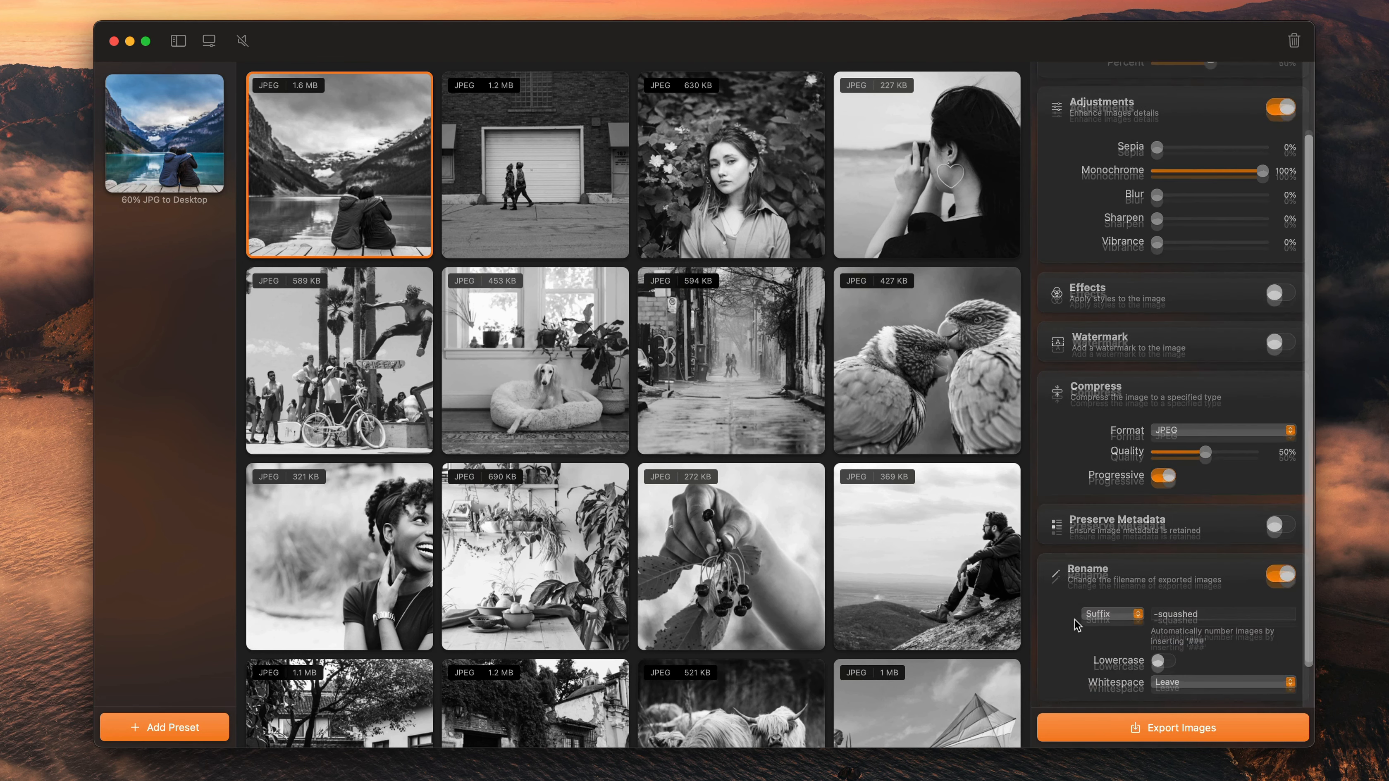
scroll(1078, 625, down, 2)
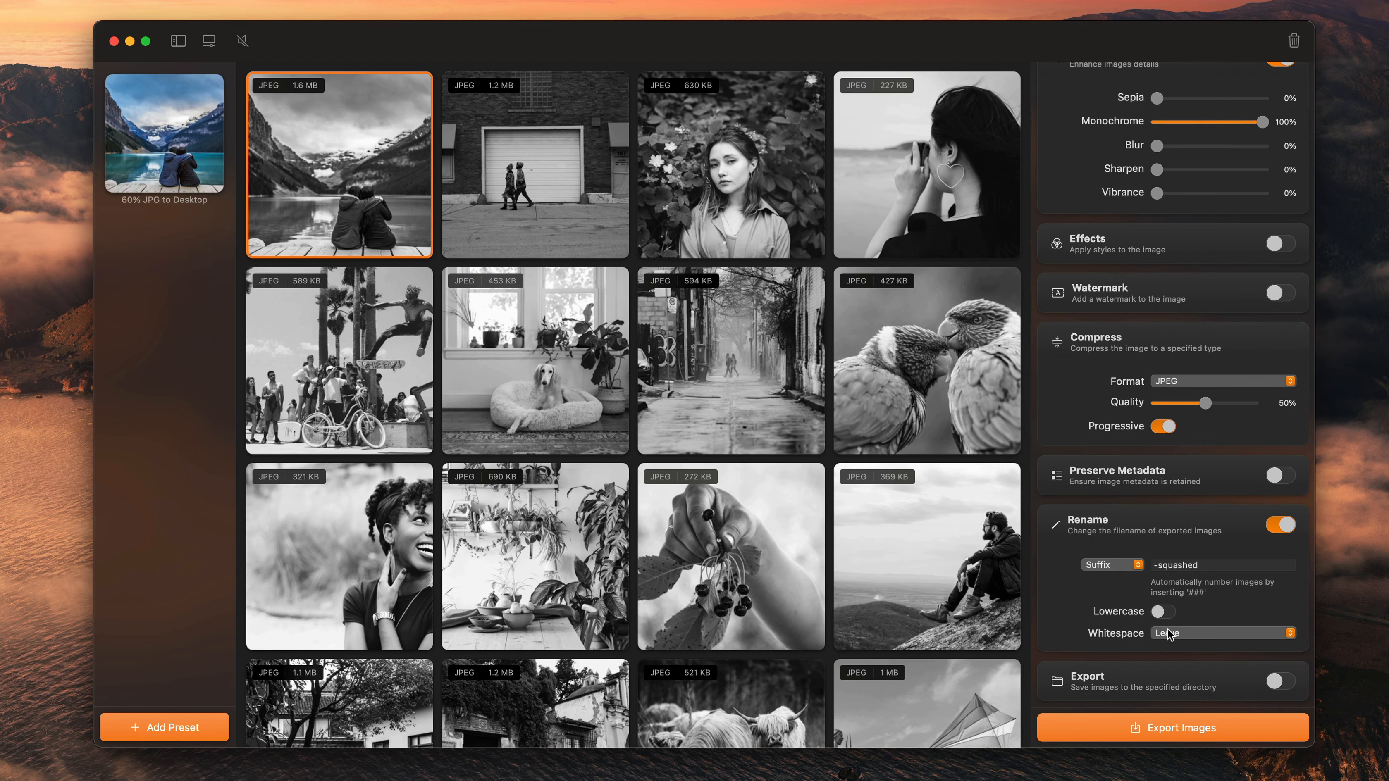
Step: Enable exporting to a specified directory and use a new "Exports" folder on the Desktop as the location
click(1280, 681)
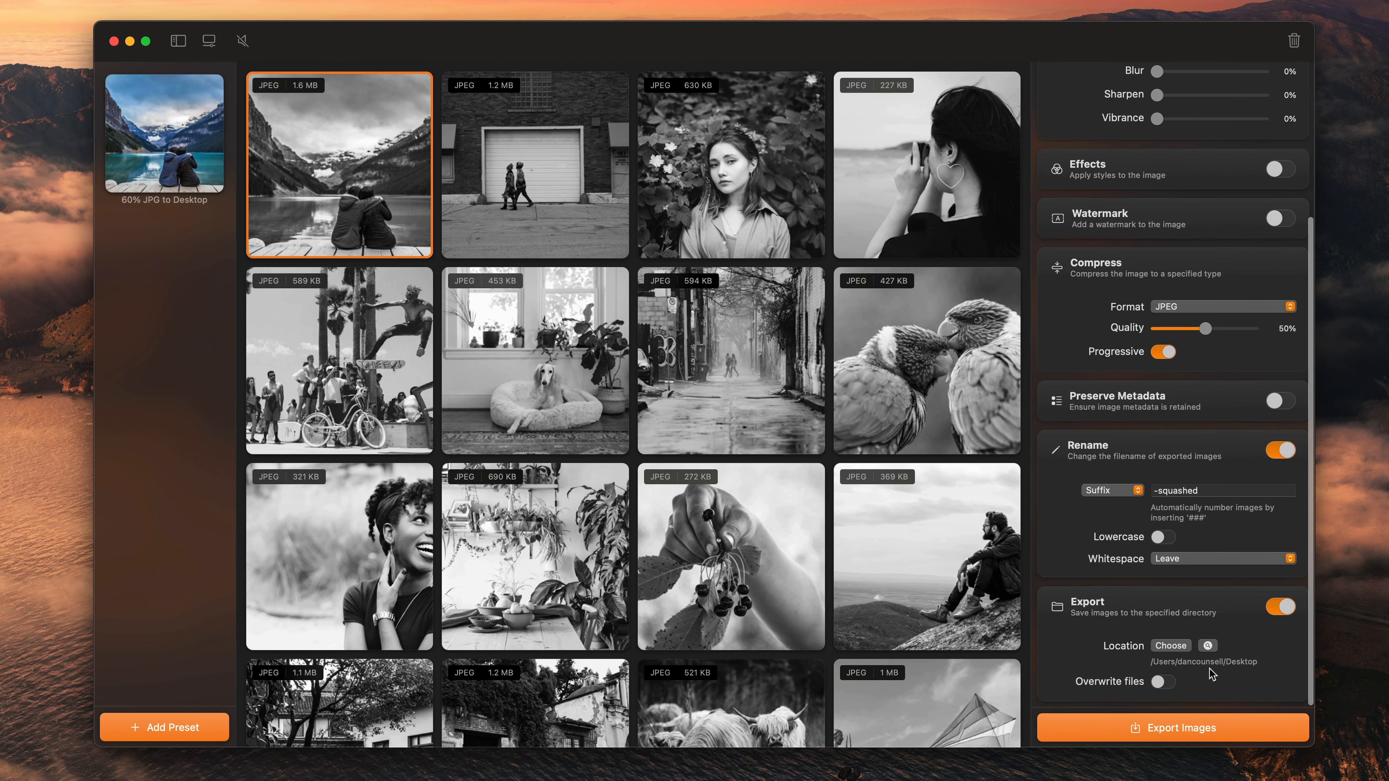
click(1179, 647)
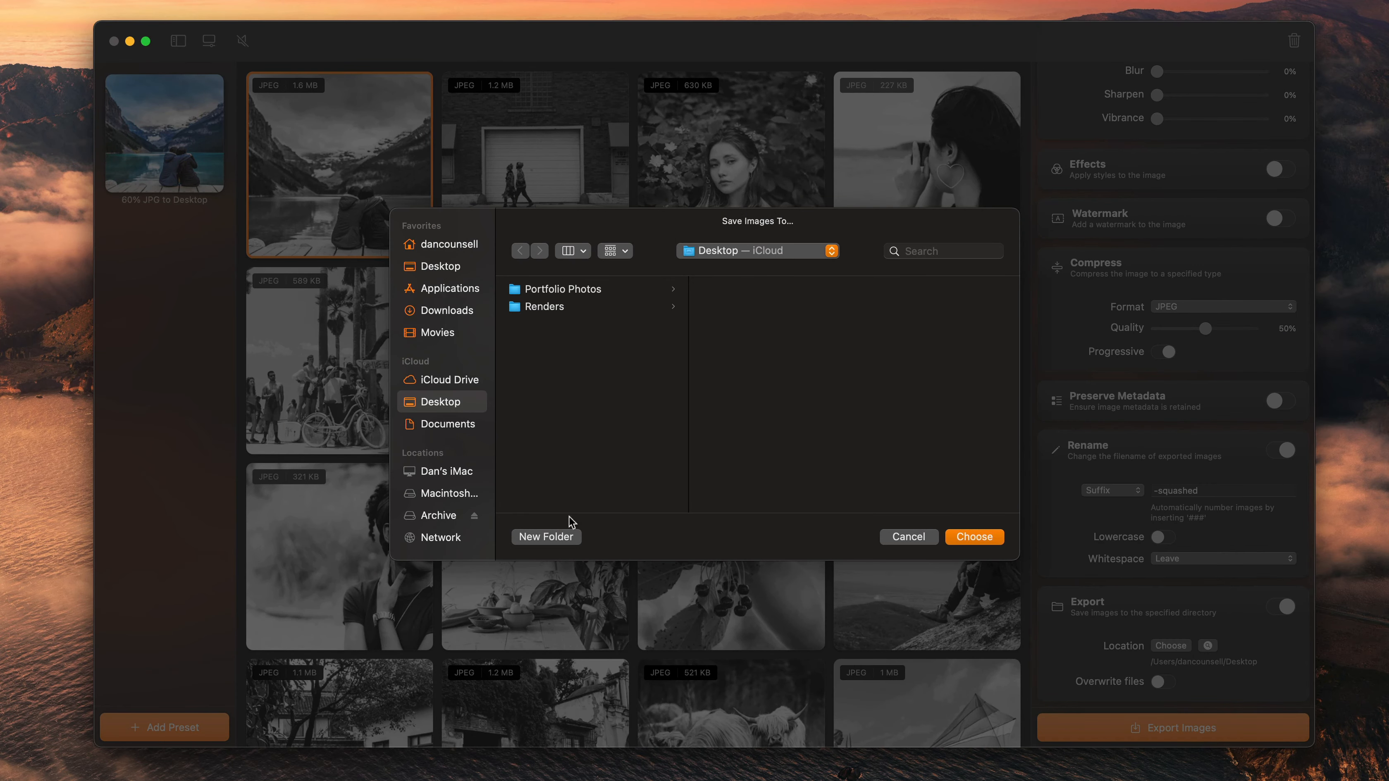
click(569, 537)
text(Exp)
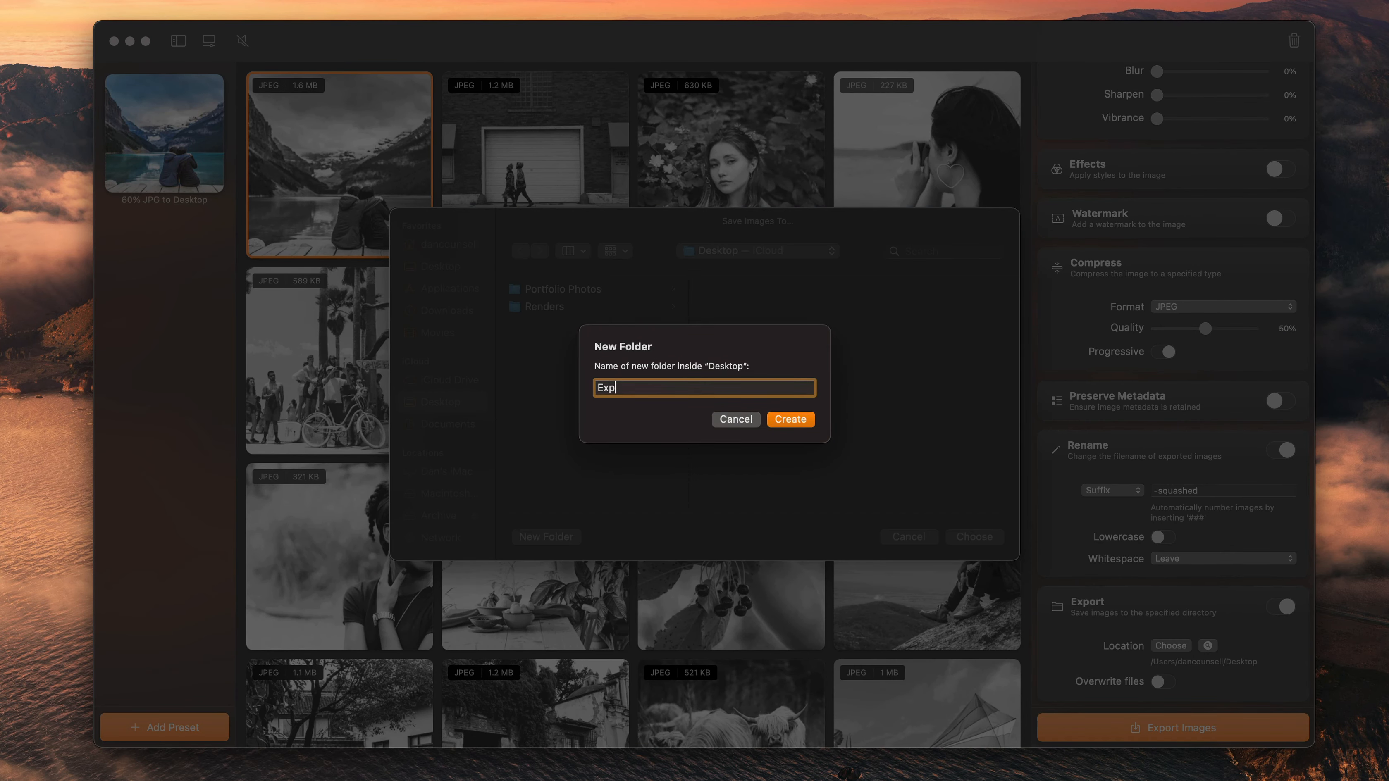
text(orts)
key(Return)
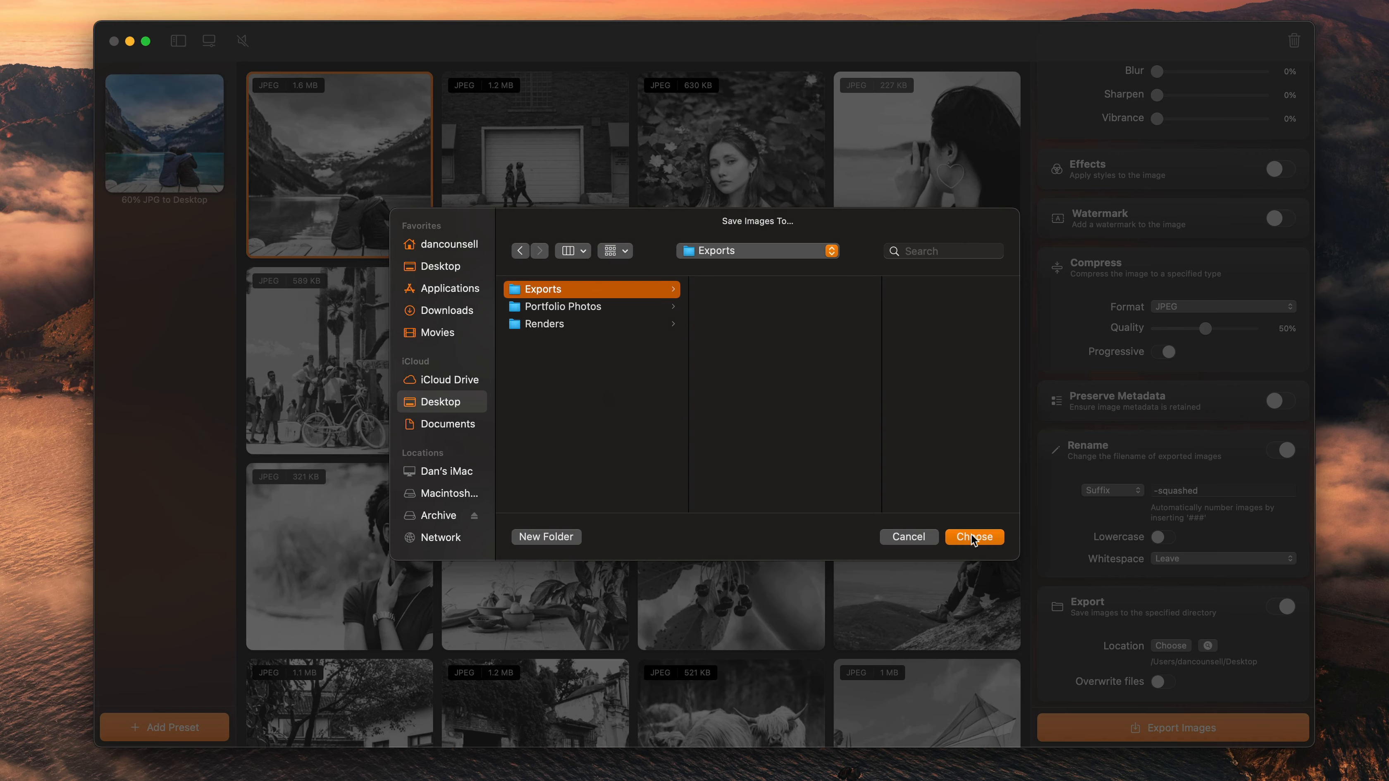
click(975, 530)
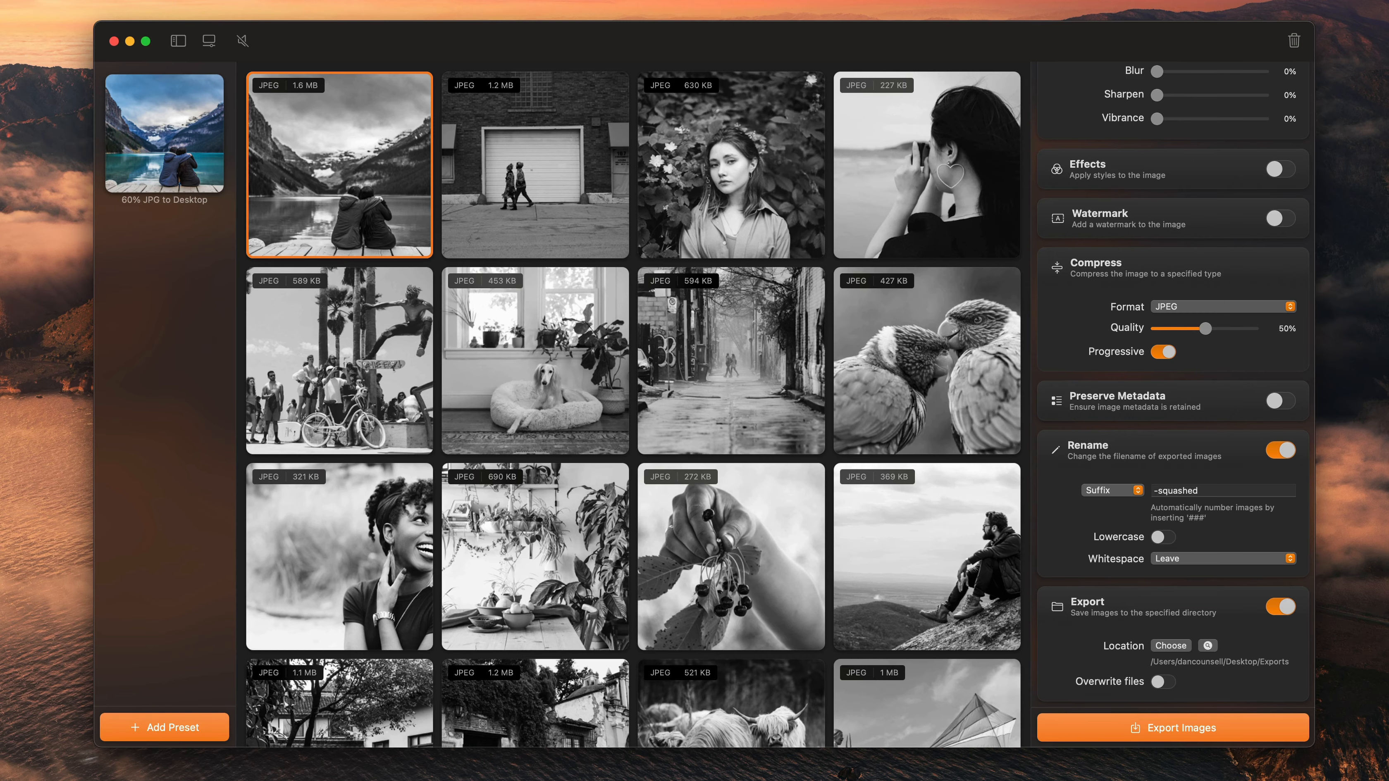
Step: Save the current settings as a new preset named "Black and White to Export Folder"
click(184, 730)
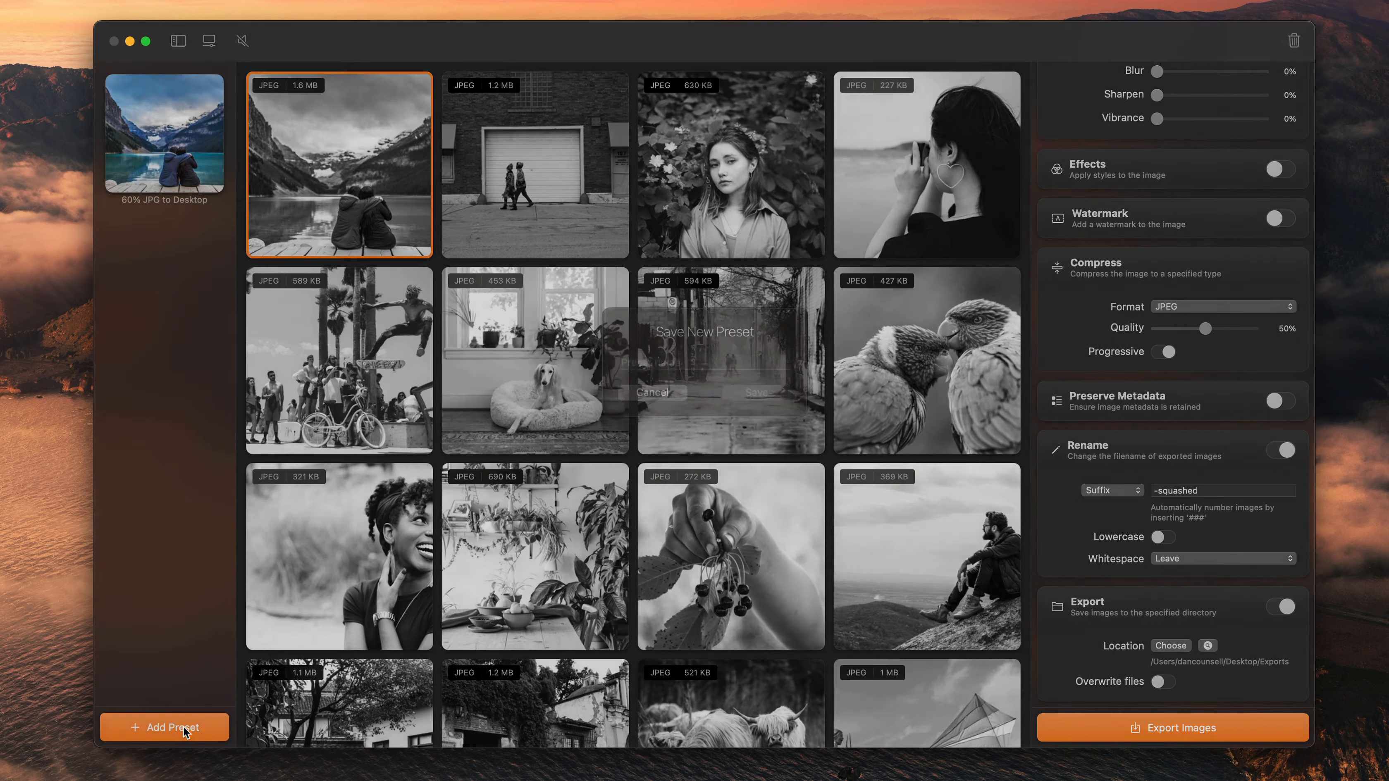
click(646, 386)
text(Black and W)
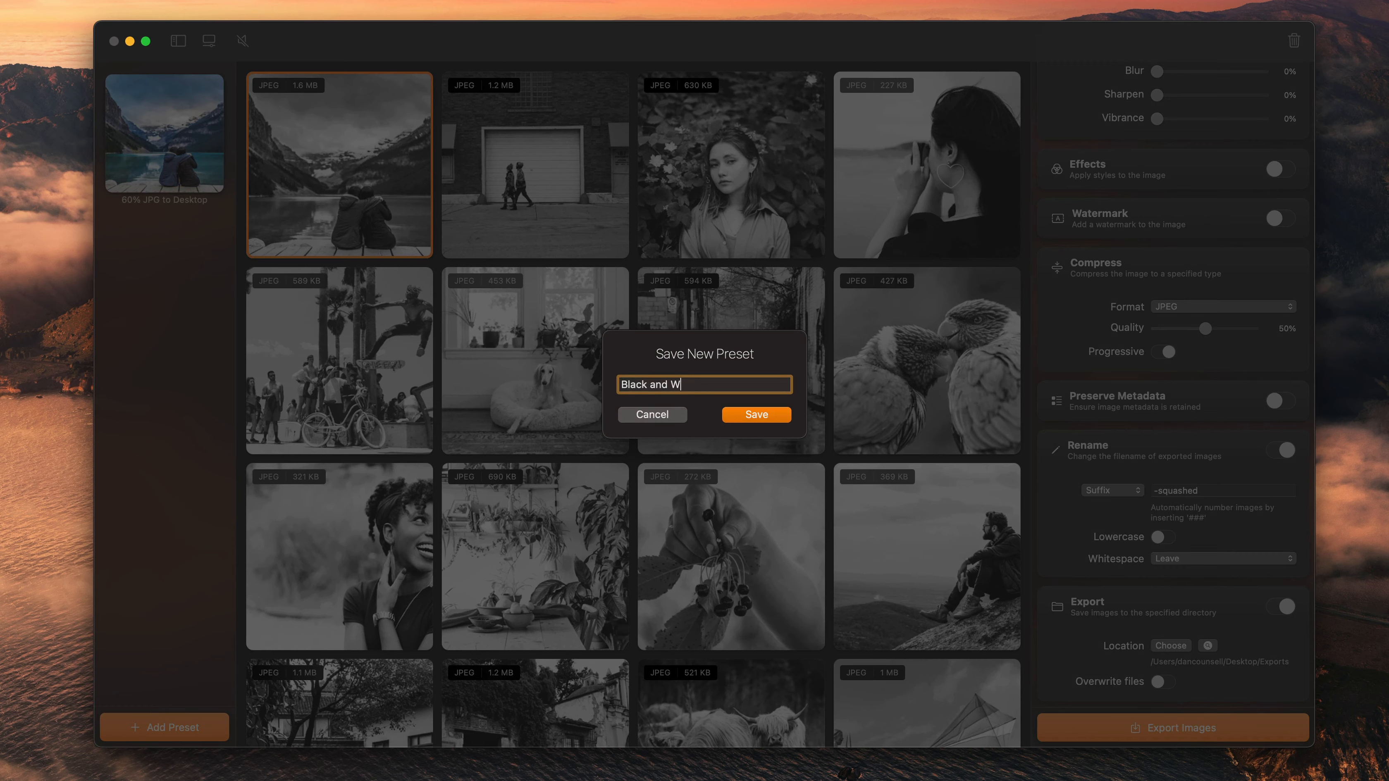
text(hite to E)
click(776, 416)
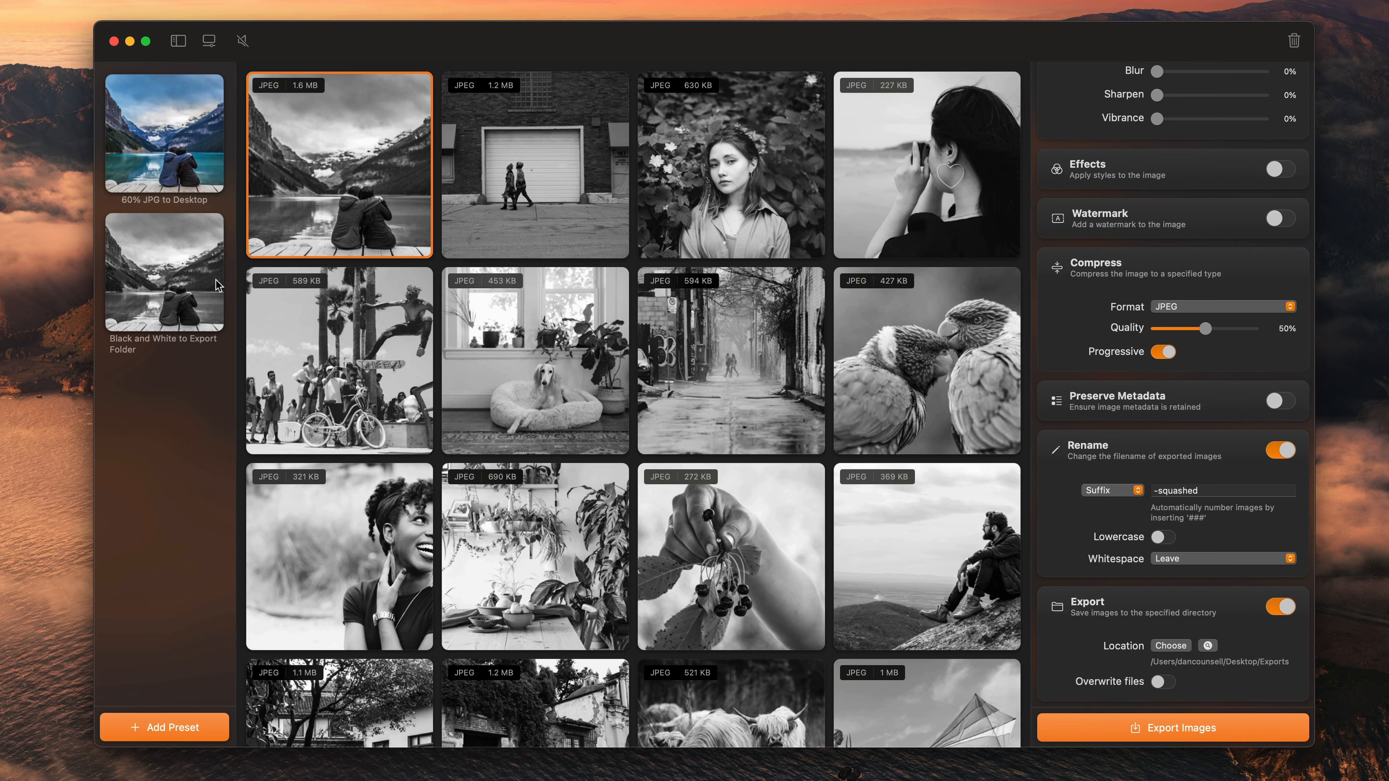
Step: Apply the "60% JPG to Desktop" preset to view its settings and reapply "Black and White to Export Folder"
click(170, 132)
scroll(1132, 189, up, 2)
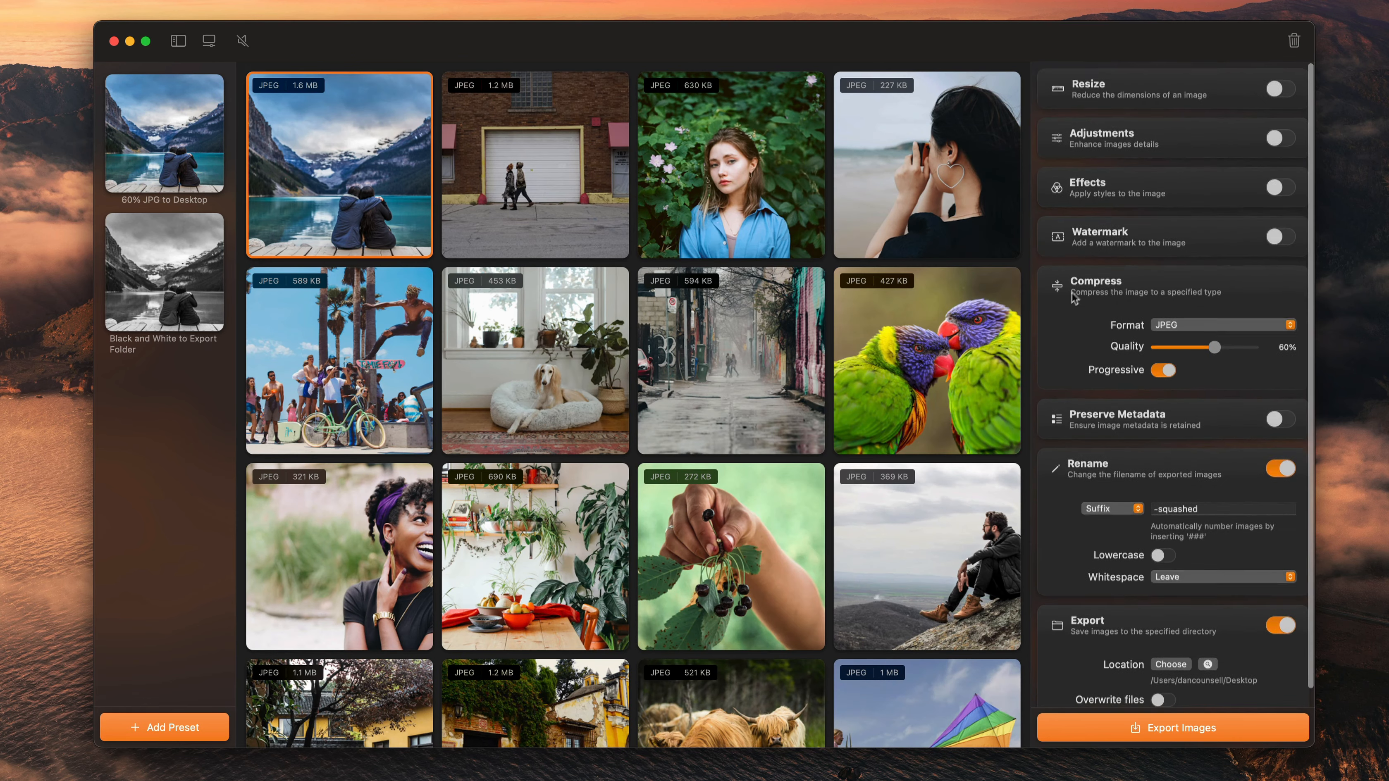
click(166, 272)
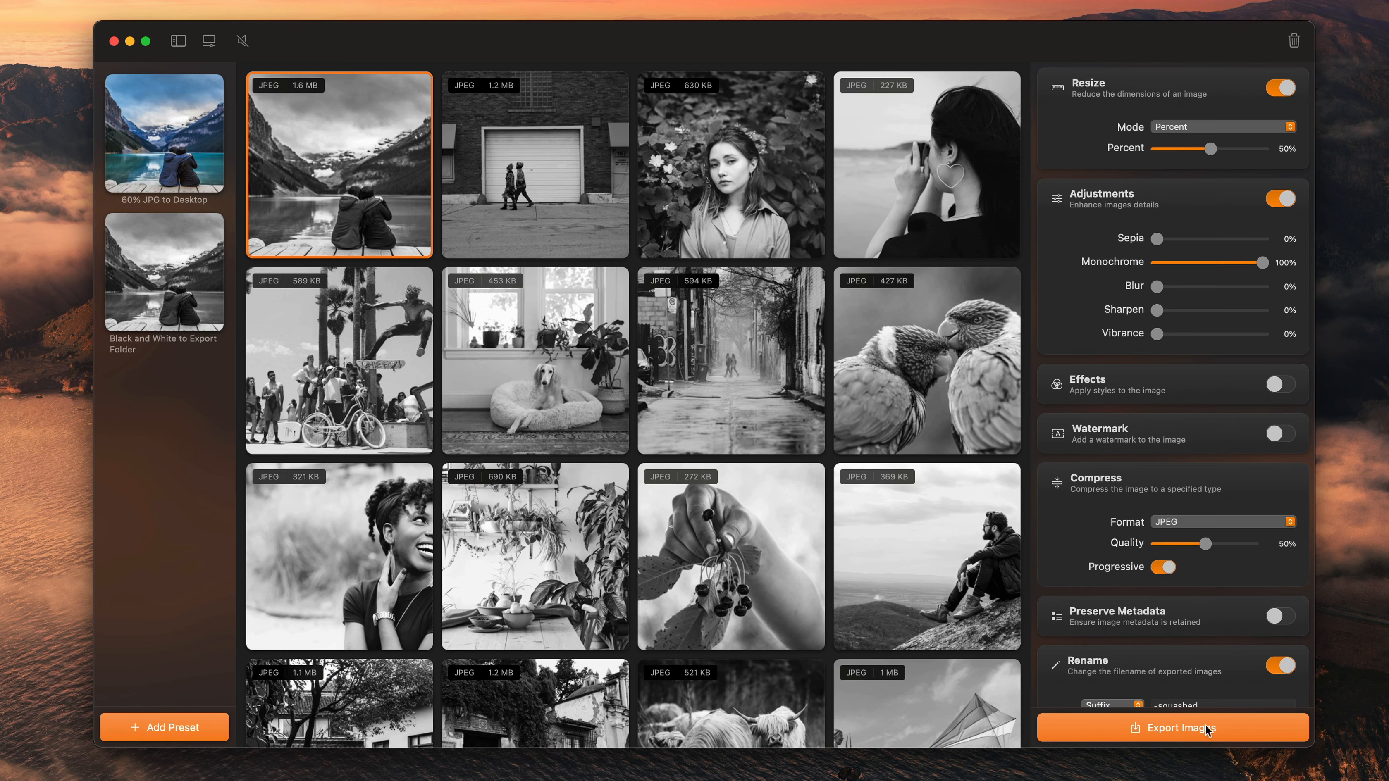
Step: Export all loaded images using the "Black and White to Export Folder" preset
right_click(189, 269)
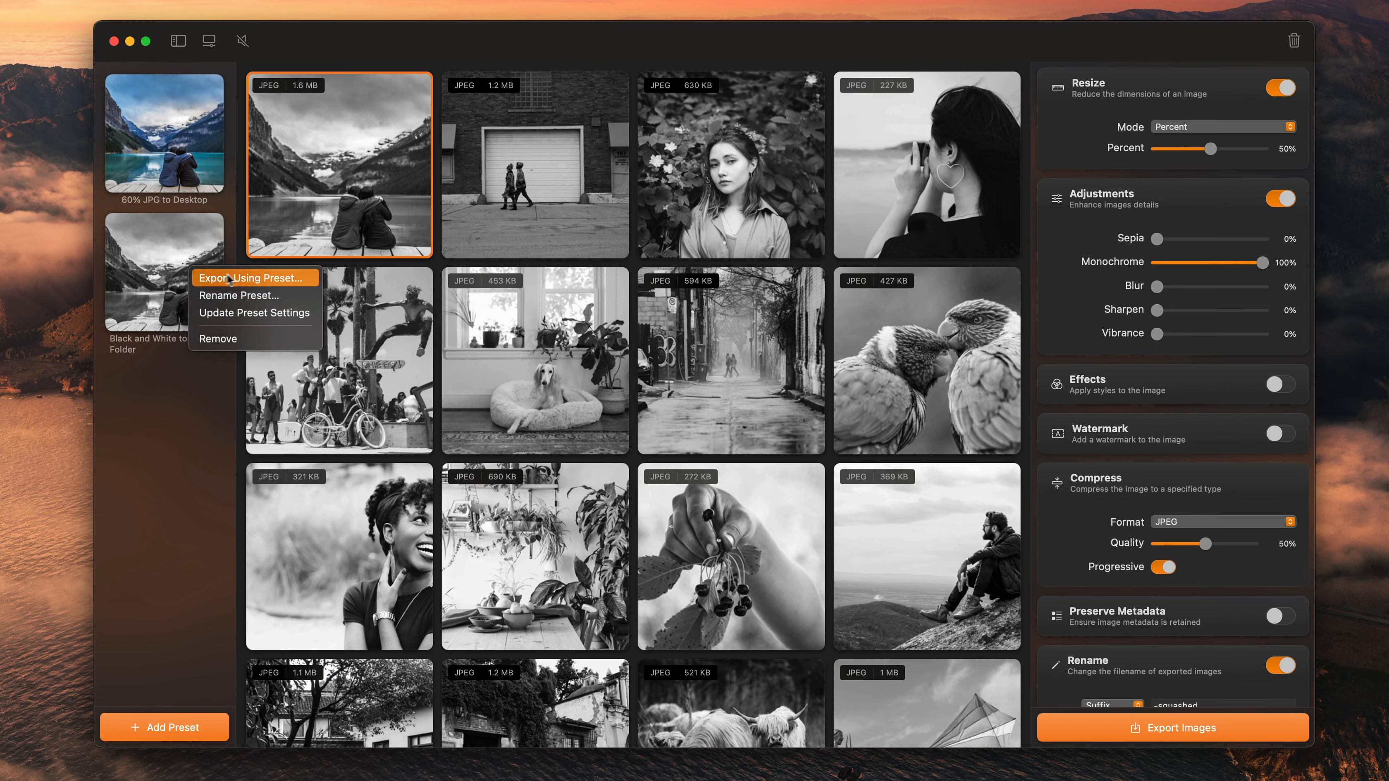
click(260, 280)
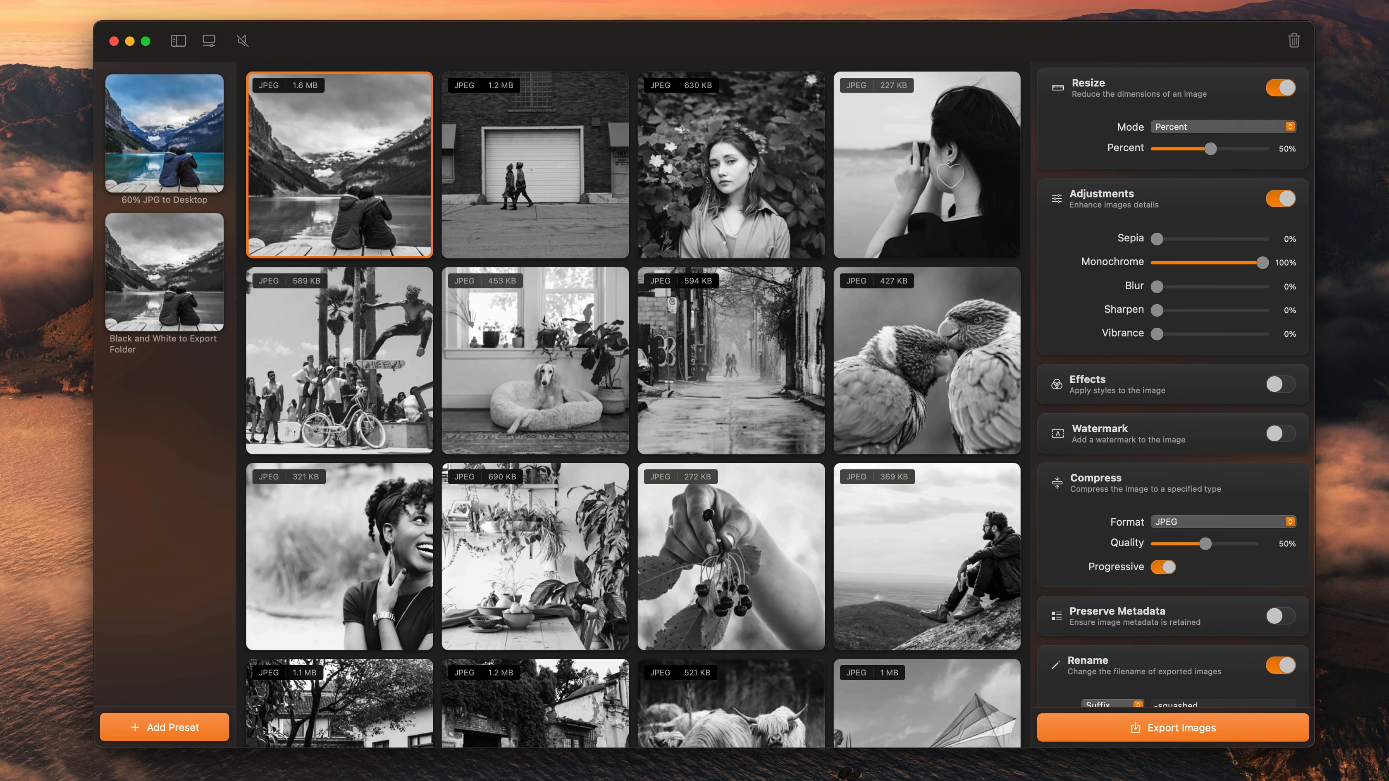
click(1116, 739)
Step: Reveal the finished export's files in Finder and enlarge the Exports window to view all of them
click(1262, 43)
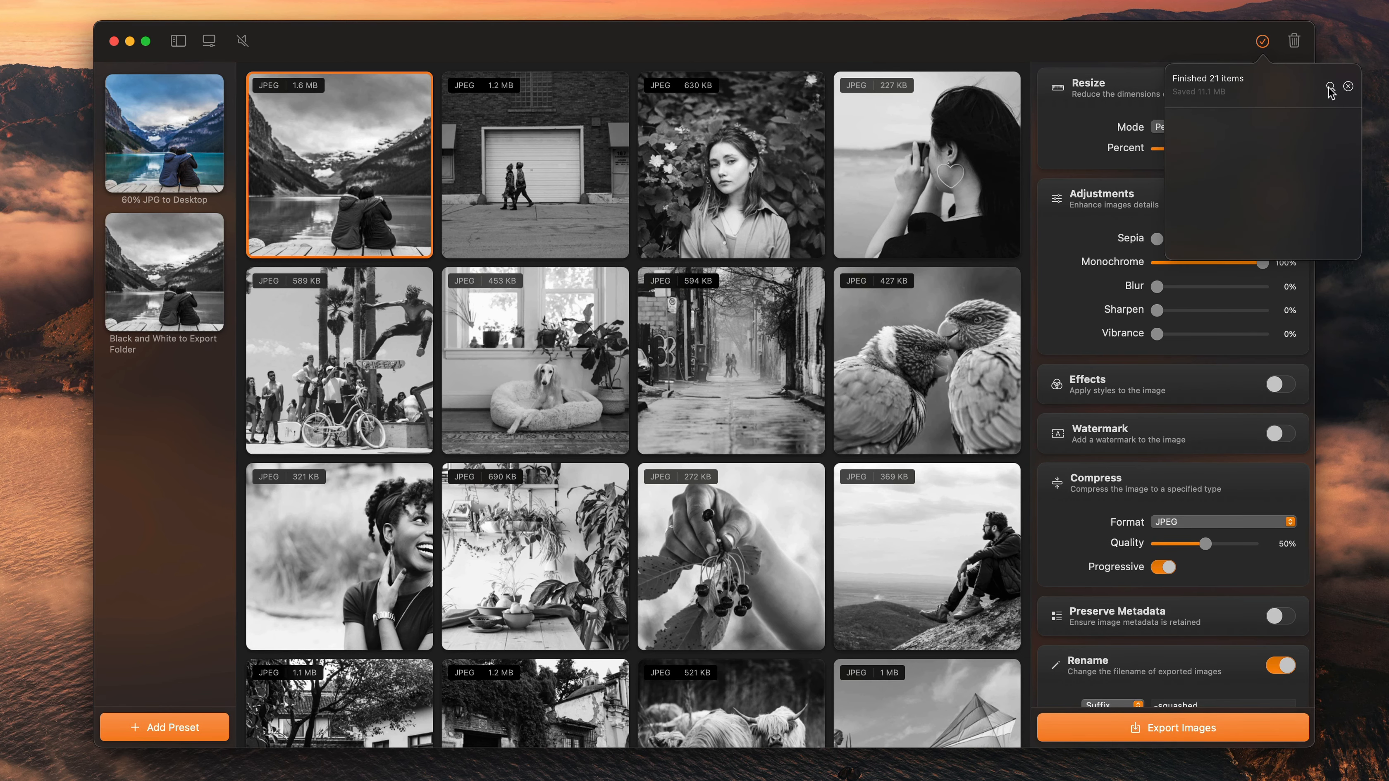
click(1330, 87)
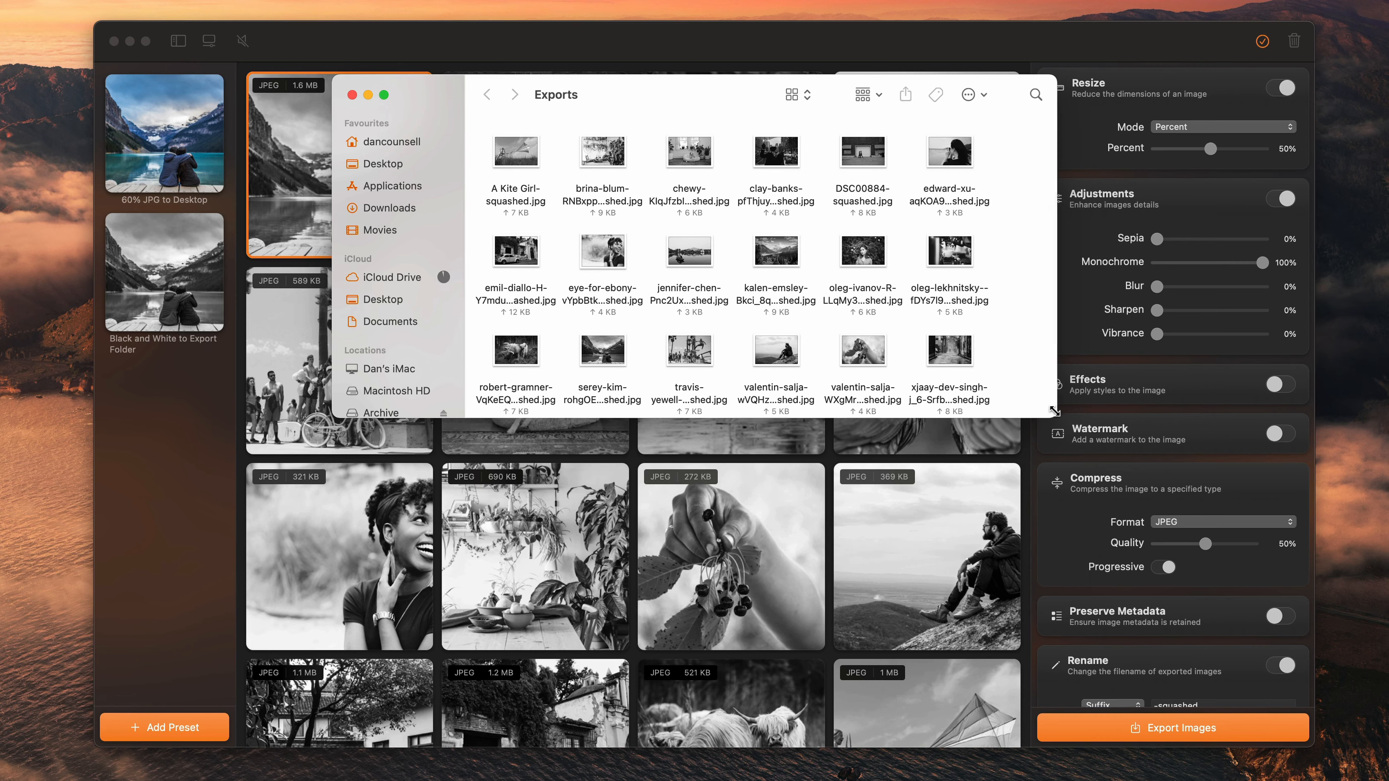
drag(1054, 411, 1119, 738)
Step: Check the suffix in an exported file's name, view the files as a list to check their sizes, and close the window
click(776, 350)
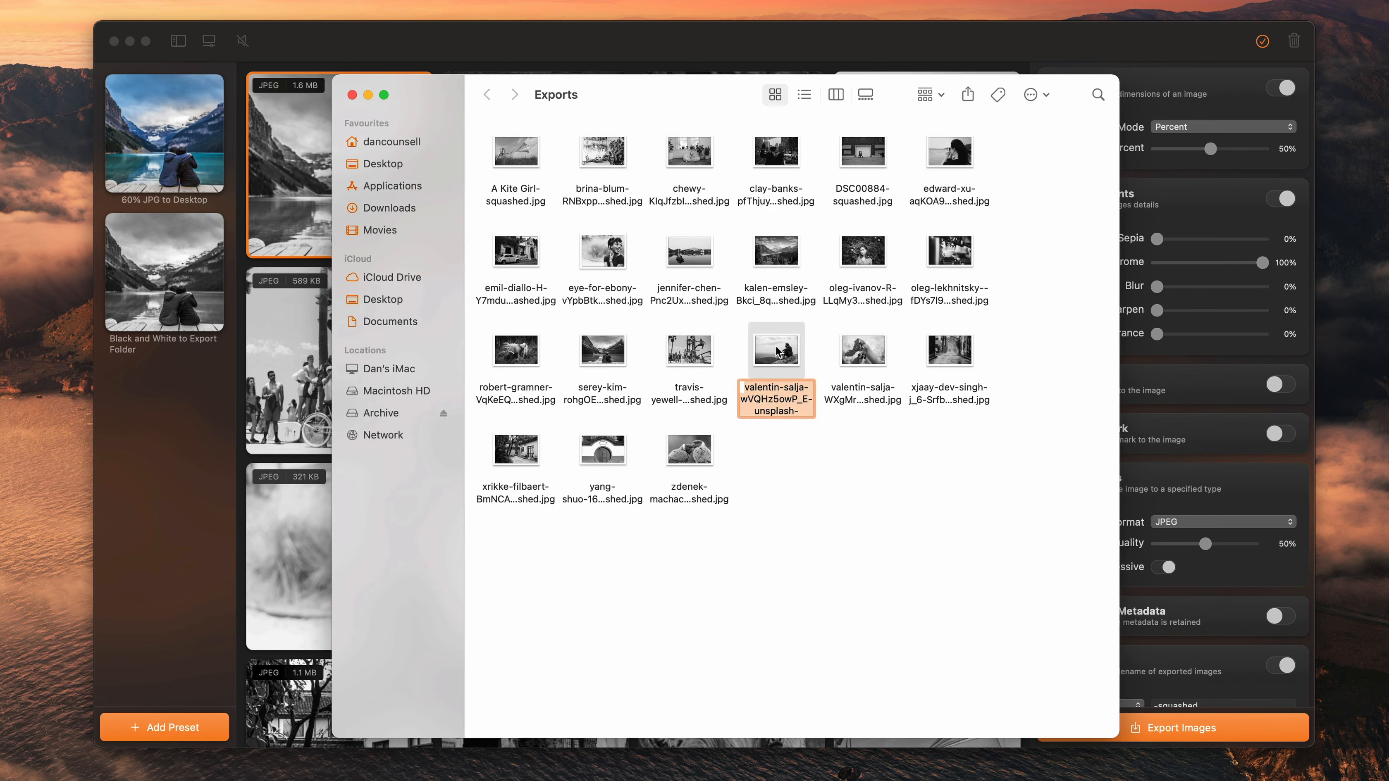
key(Right)
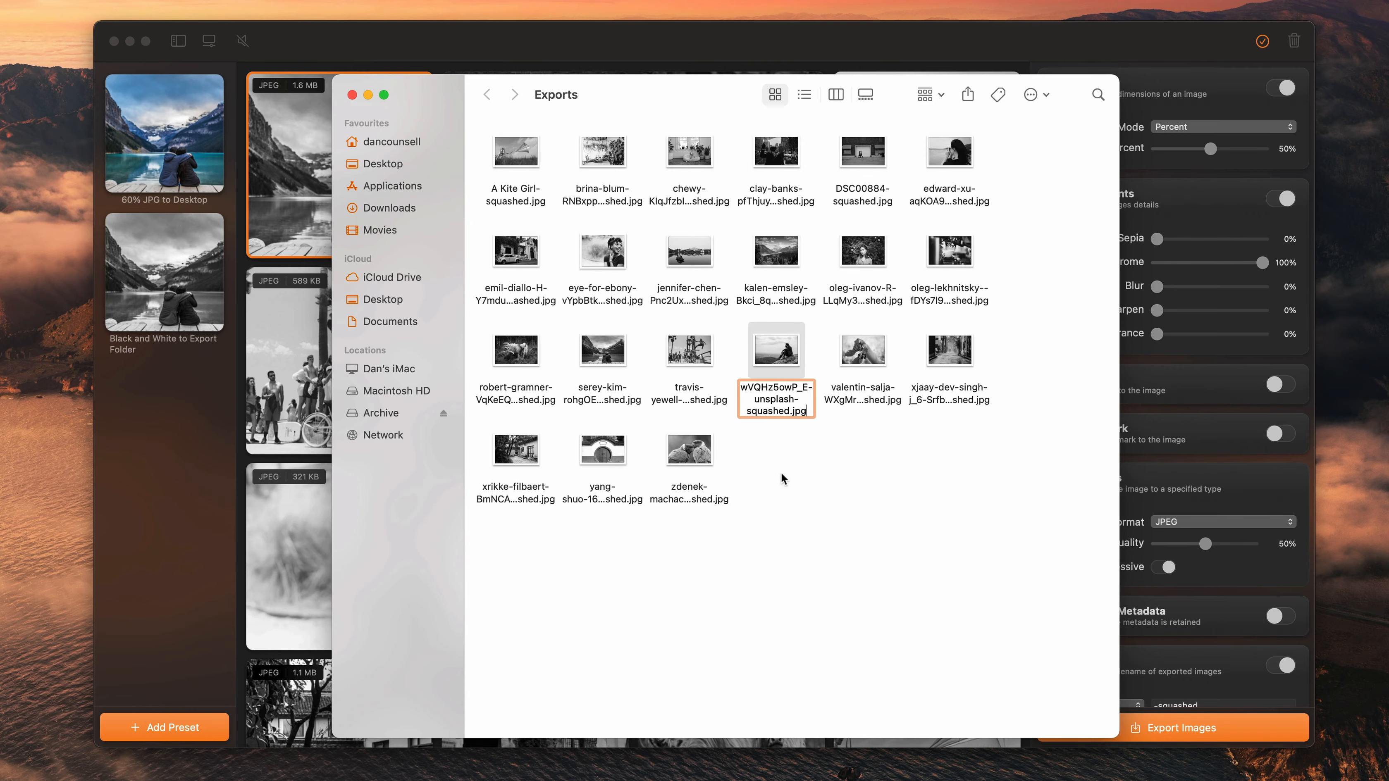
click(788, 434)
click(806, 95)
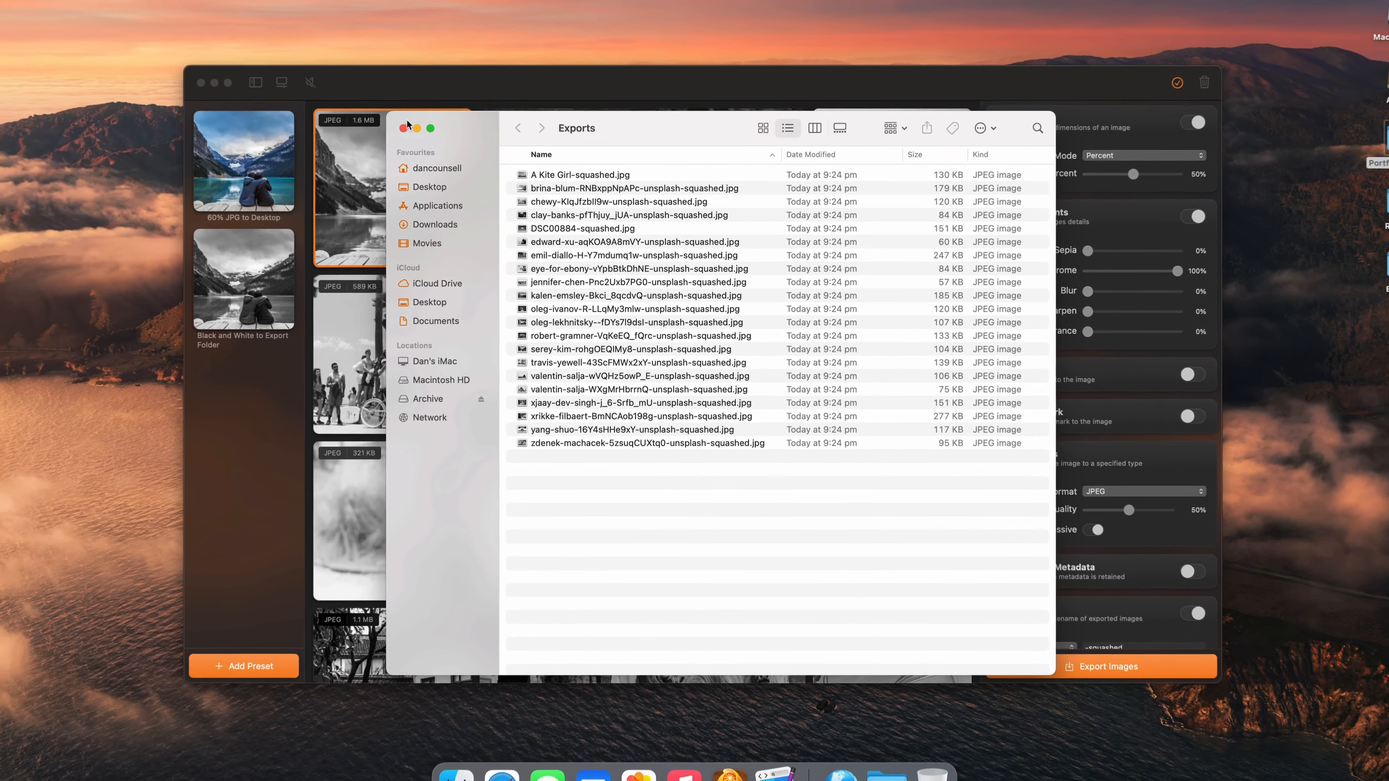
click(405, 127)
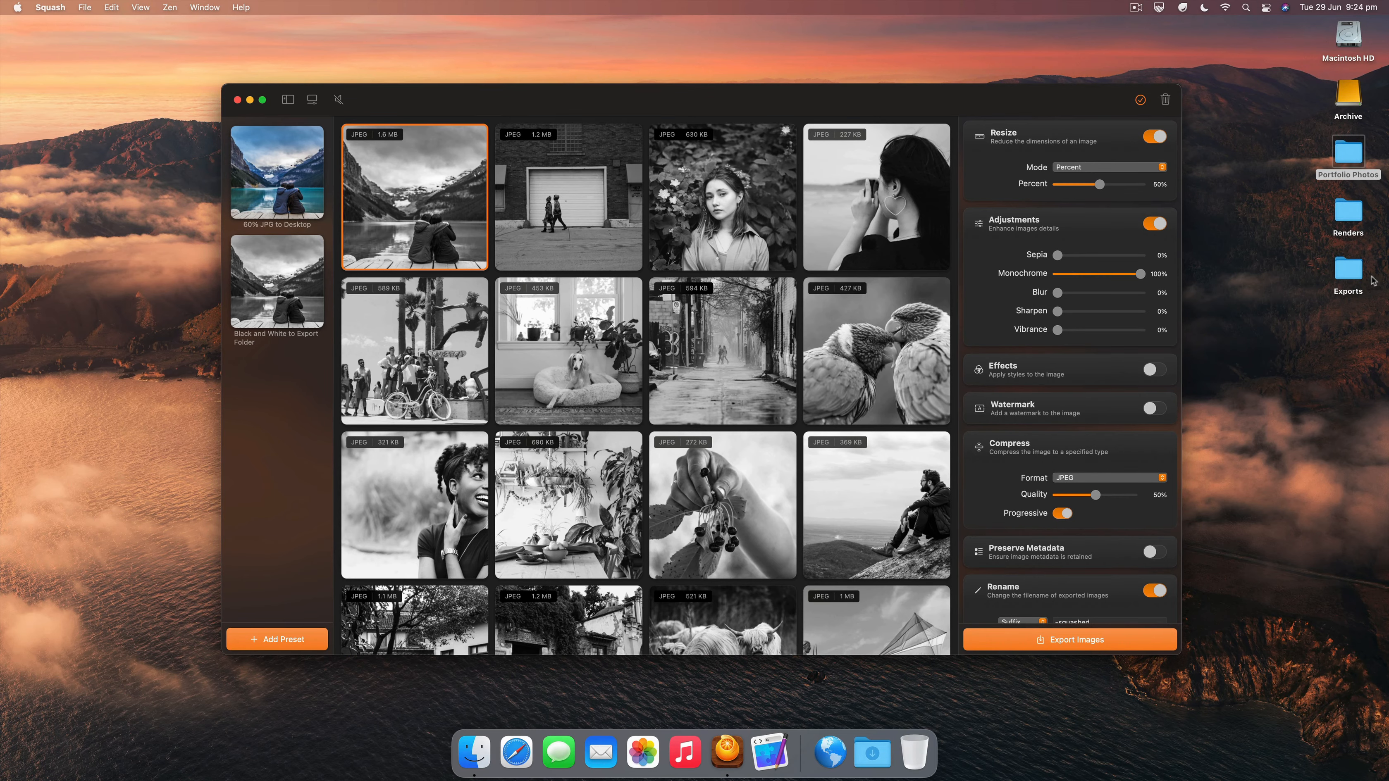
Step: Move all files in the desktop's Exports folder to the trash, close the folder and return to Squash
double_click(1349, 270)
click(713, 285)
key(super+a)
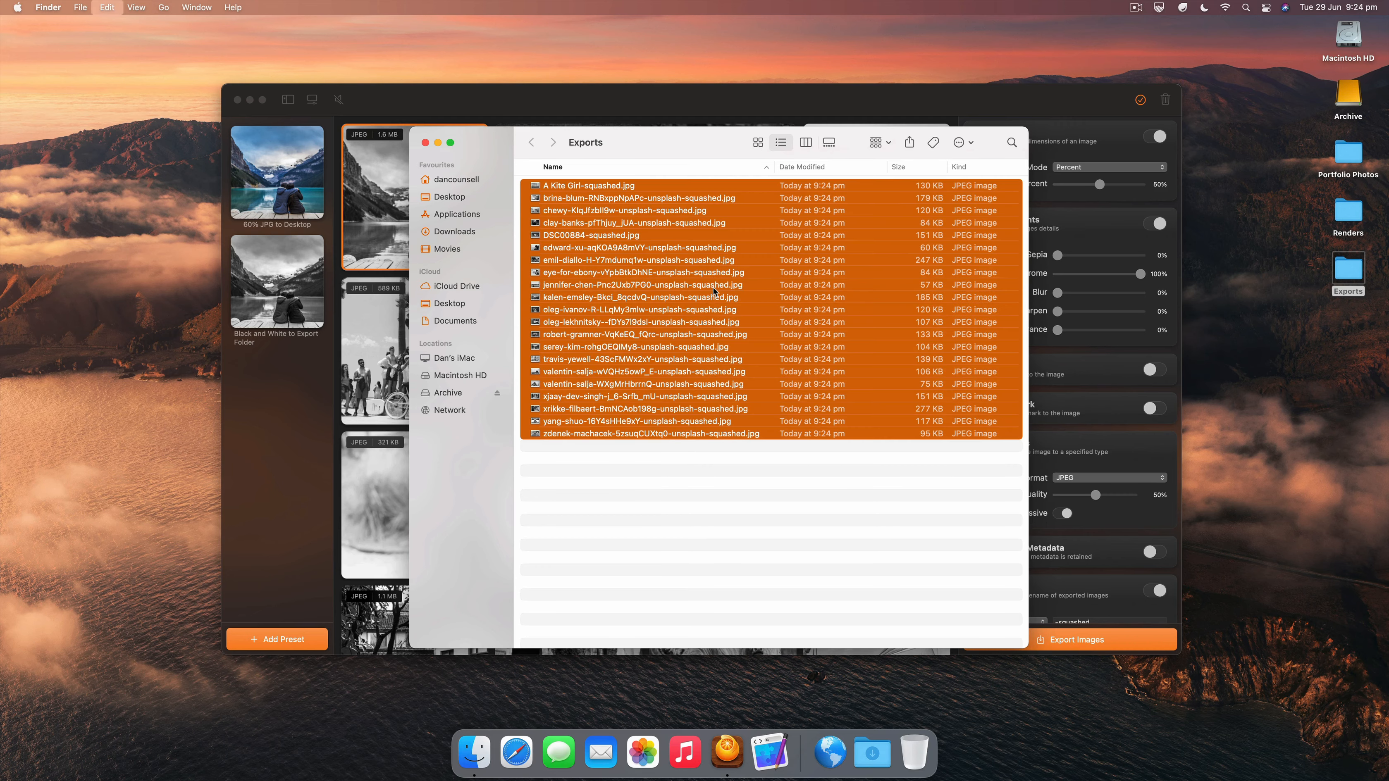
key(super+BackSpace)
key(super+w)
click(734, 90)
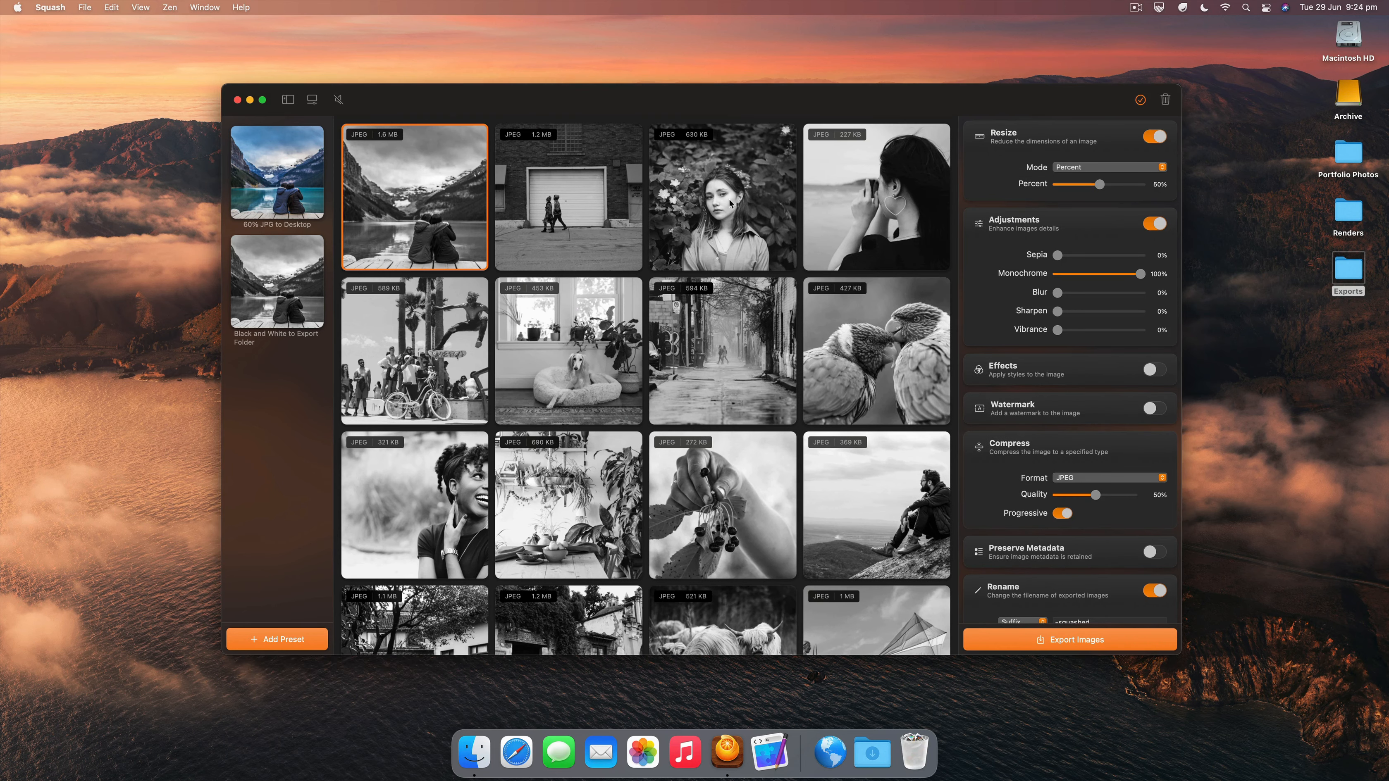
Step: Export only the portrait of the woman in front of the foliage using the "Black and White to Export Folder" preset
click(736, 212)
right_click(731, 221)
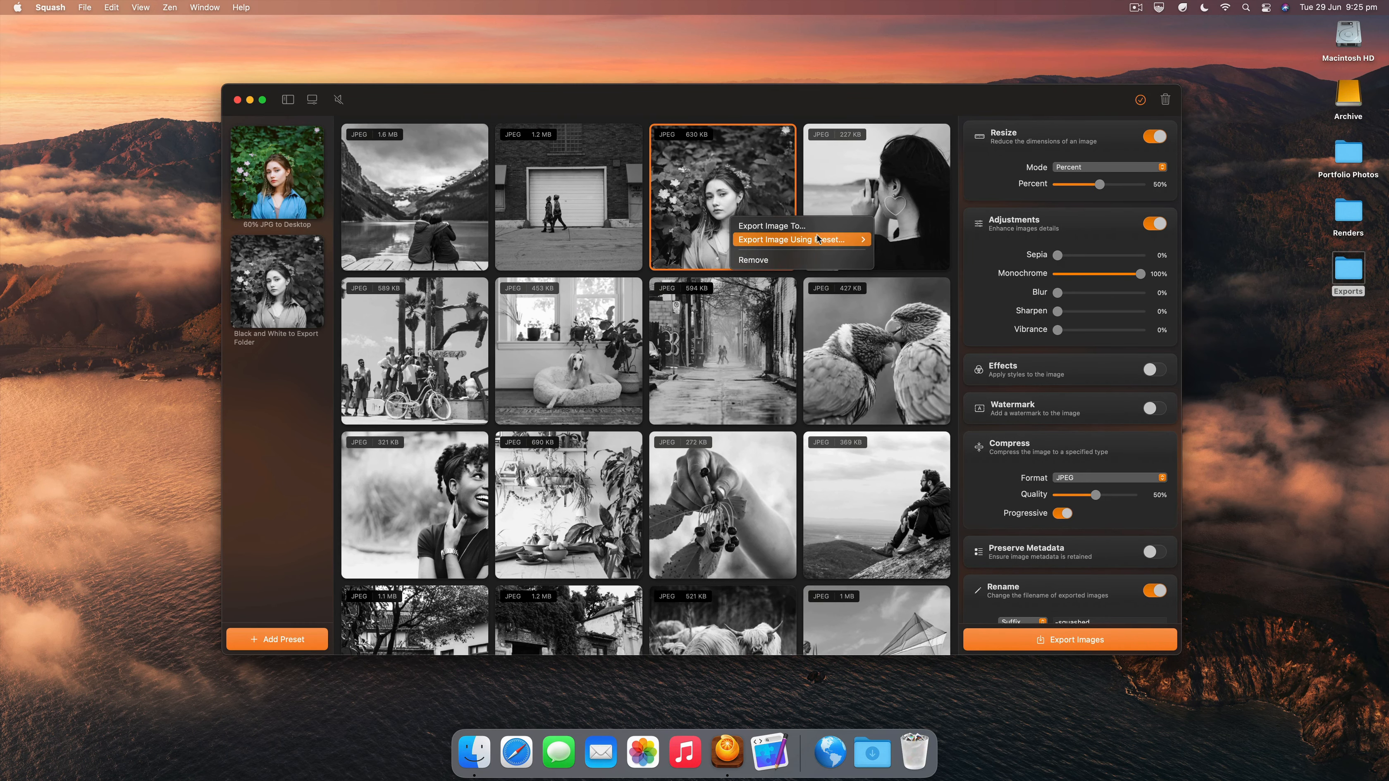
mouse_move(818, 239)
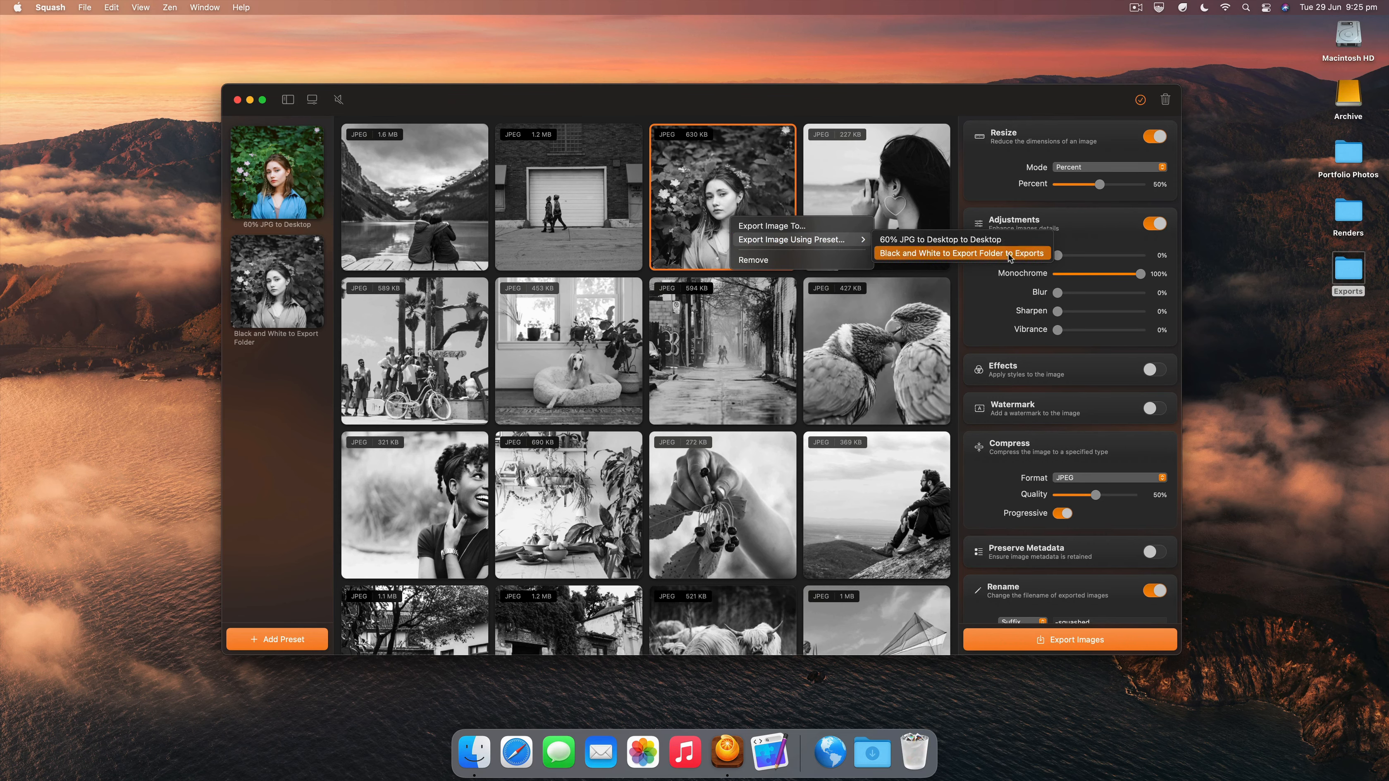
click(952, 253)
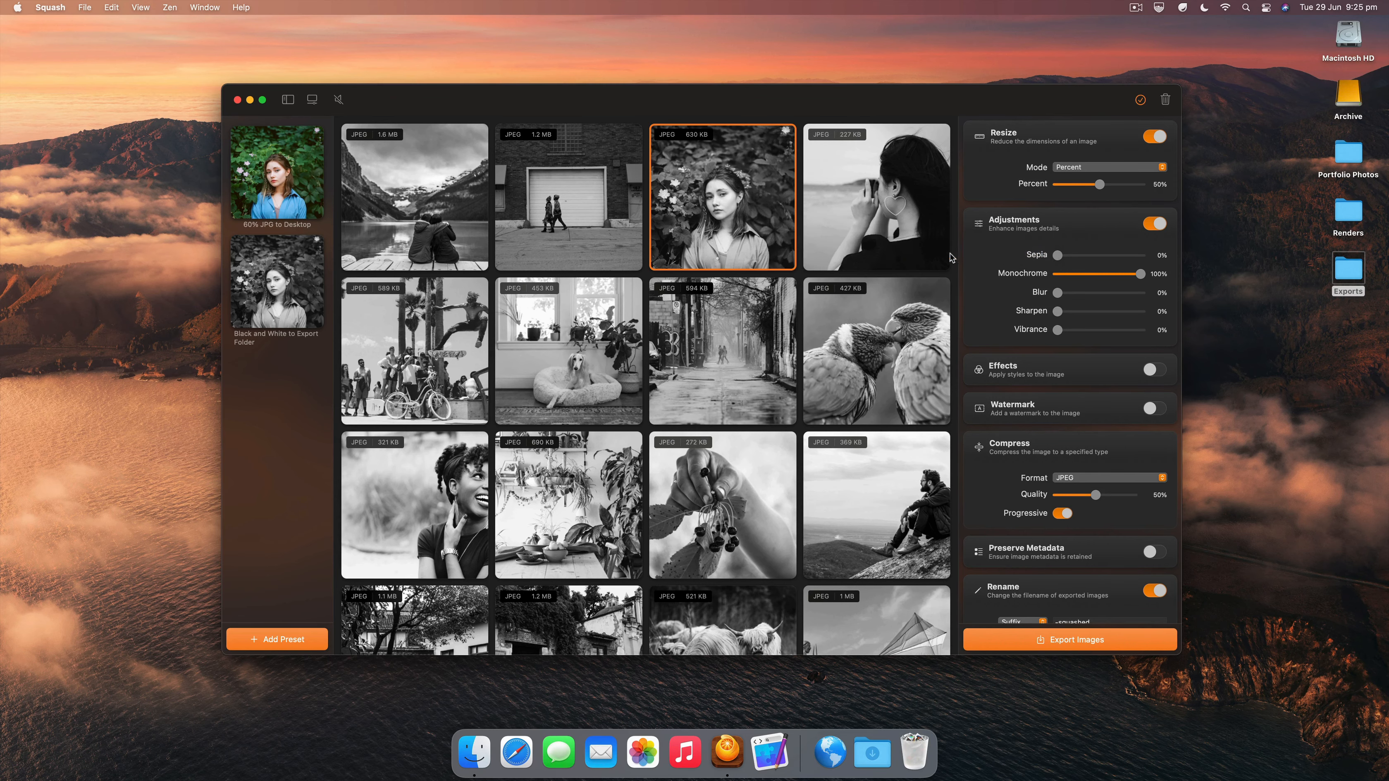
Step: Open the desktop's Exports folder to check the exported portrait, and close it
double_click(1363, 275)
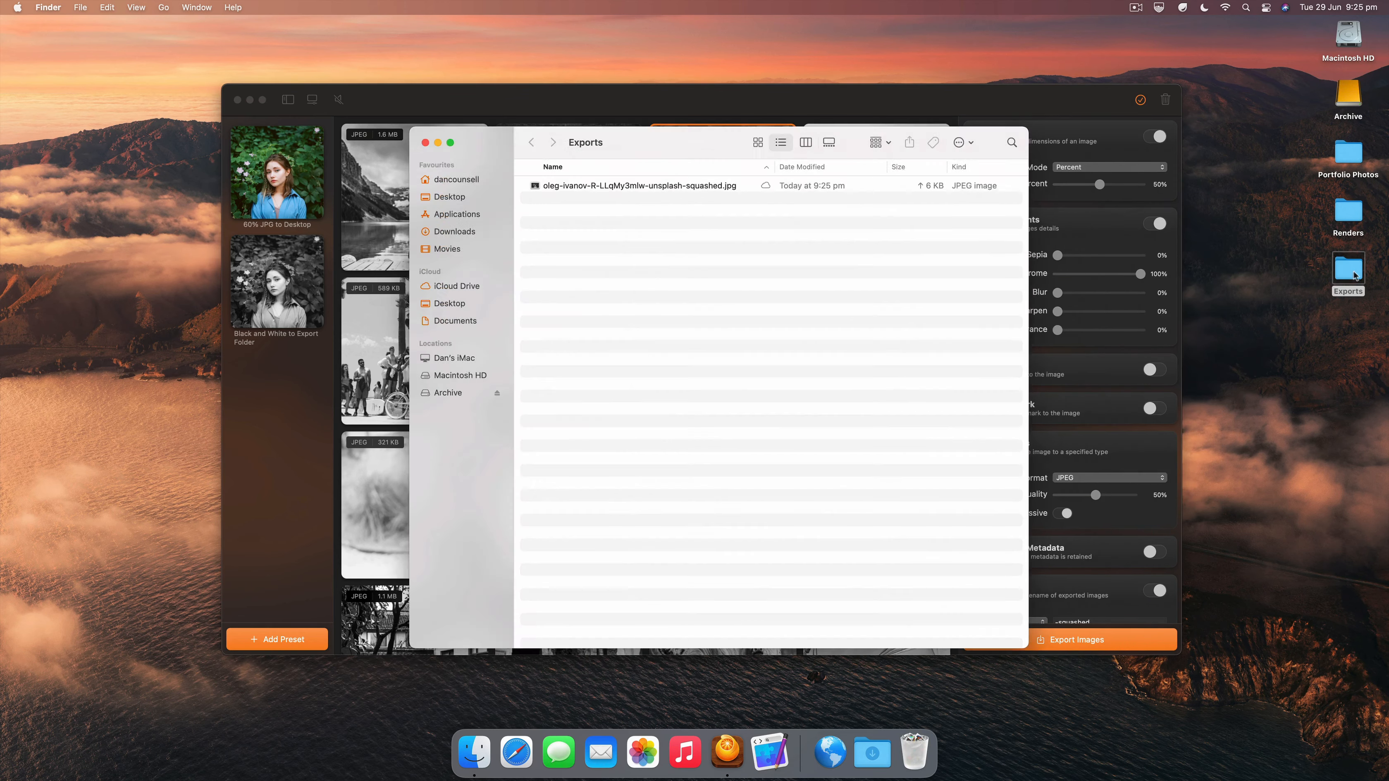
click(426, 143)
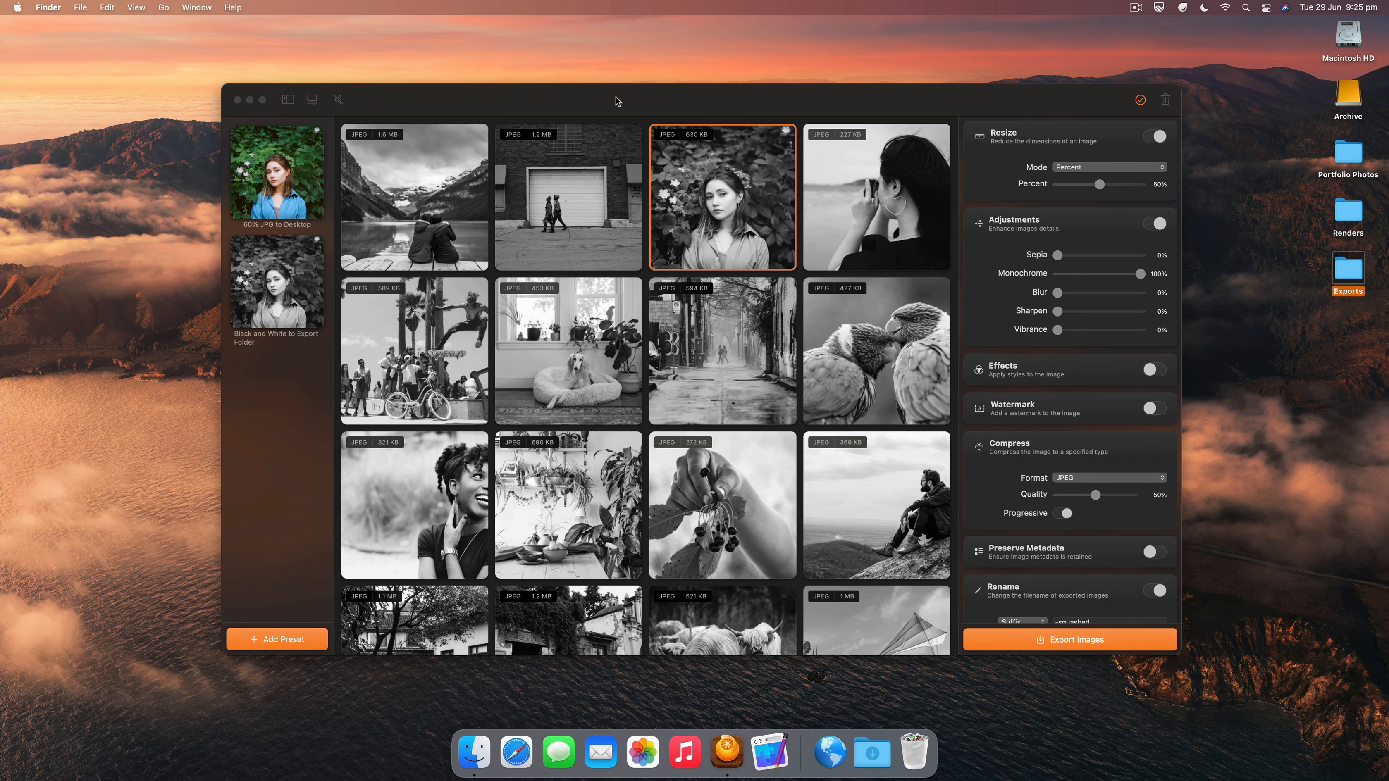
Step: Export only the portrait of the woman in front of the foliage using the "60% JPG to Desktop" preset
click(637, 112)
right_click(714, 189)
mouse_move(737, 206)
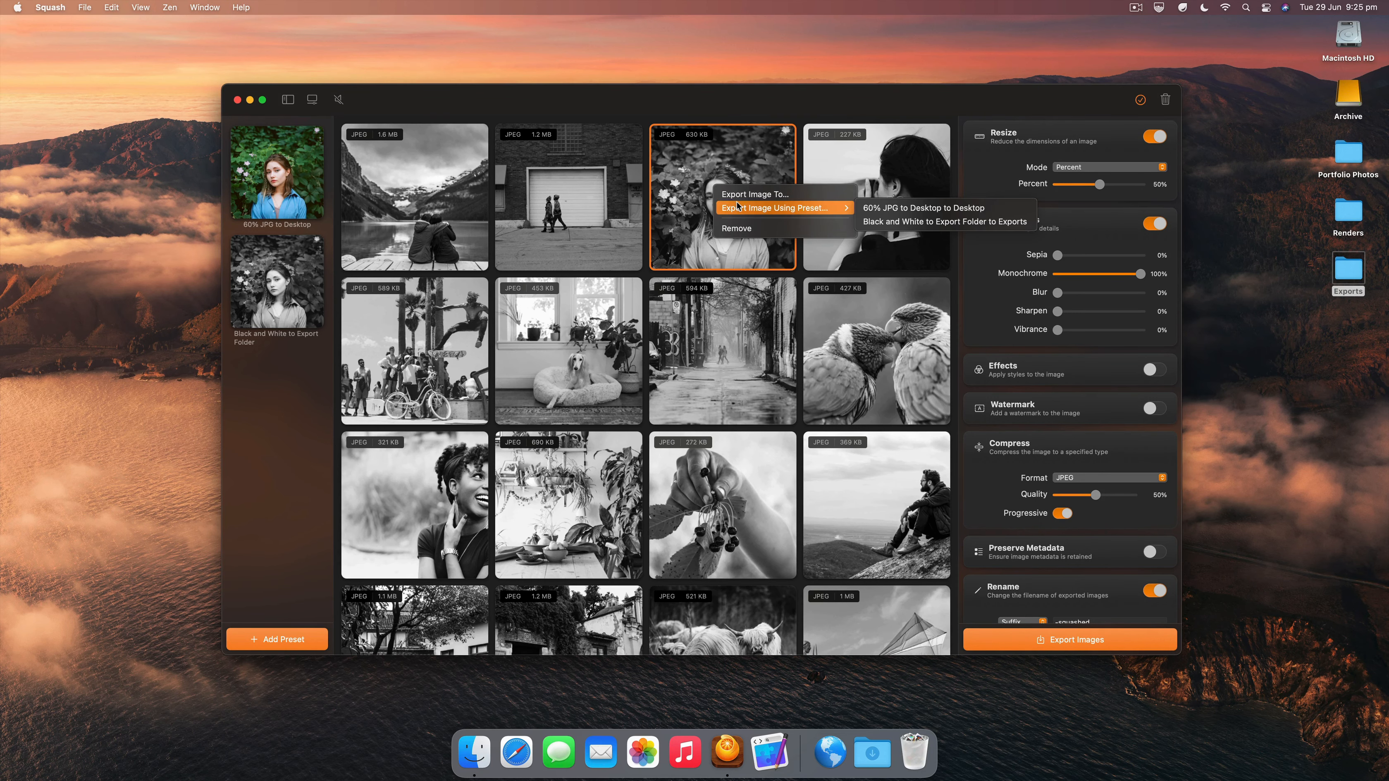
click(917, 208)
Step: Preview the exported portrait file on the desktop to check it, and close the preview
click(1342, 328)
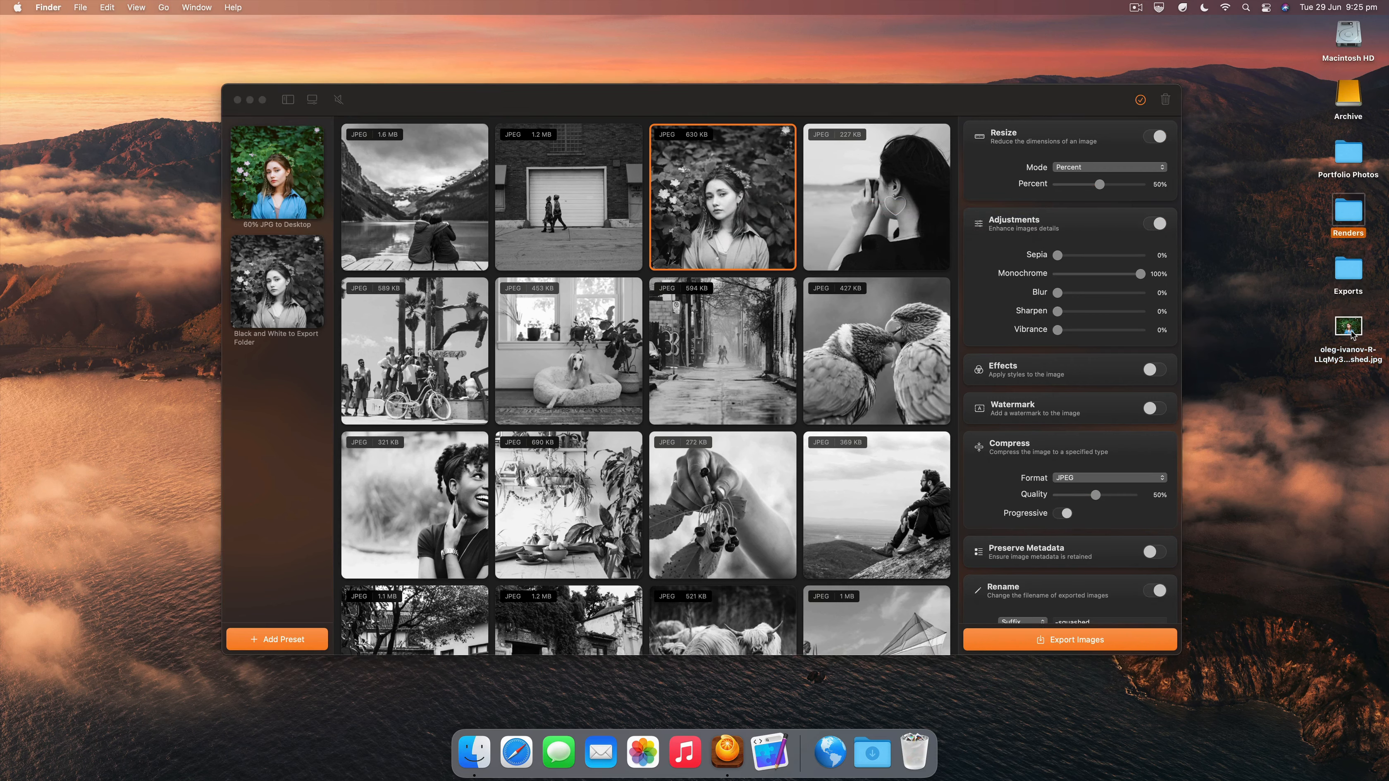
key(r)
click(1357, 333)
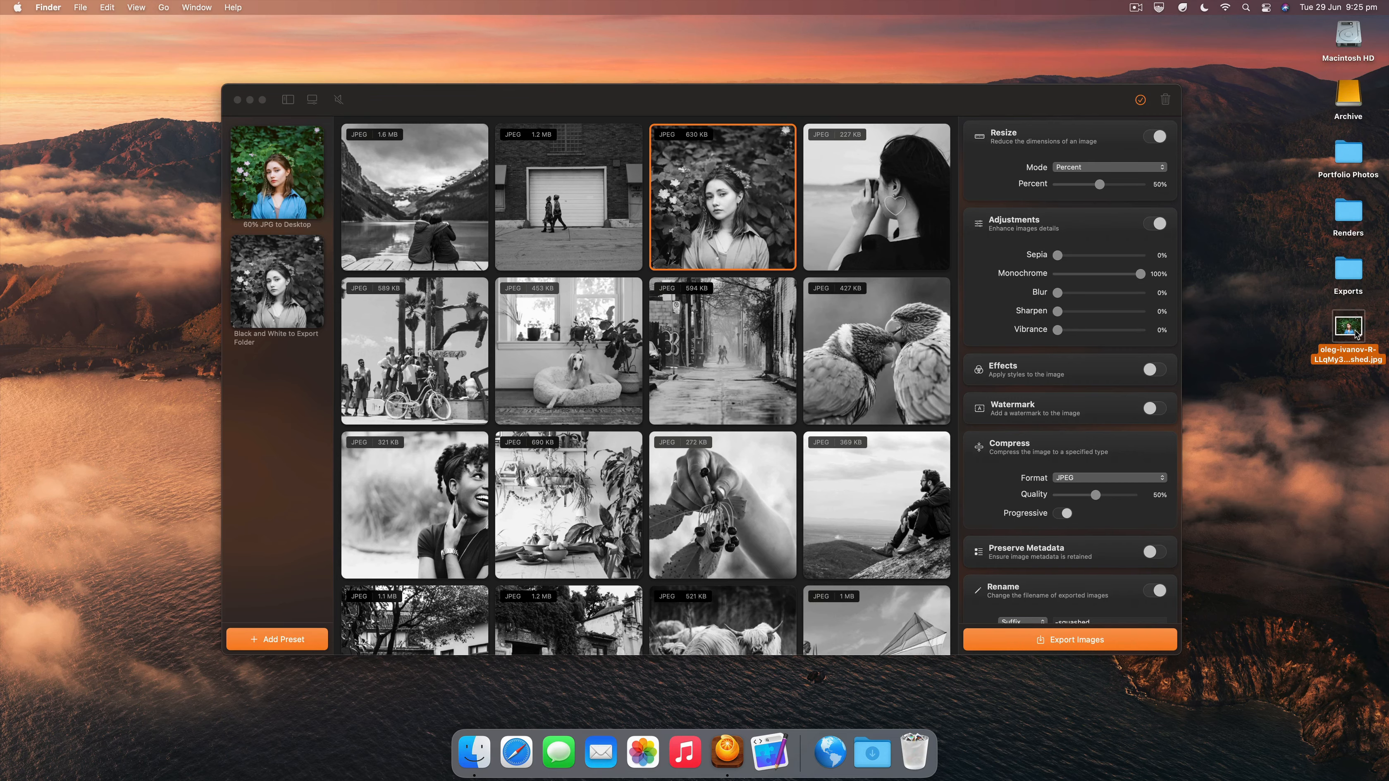
key(space)
key(space)
Step: Return to Squash, remove all loaded images and load the desktop's Renders folder instead
click(656, 102)
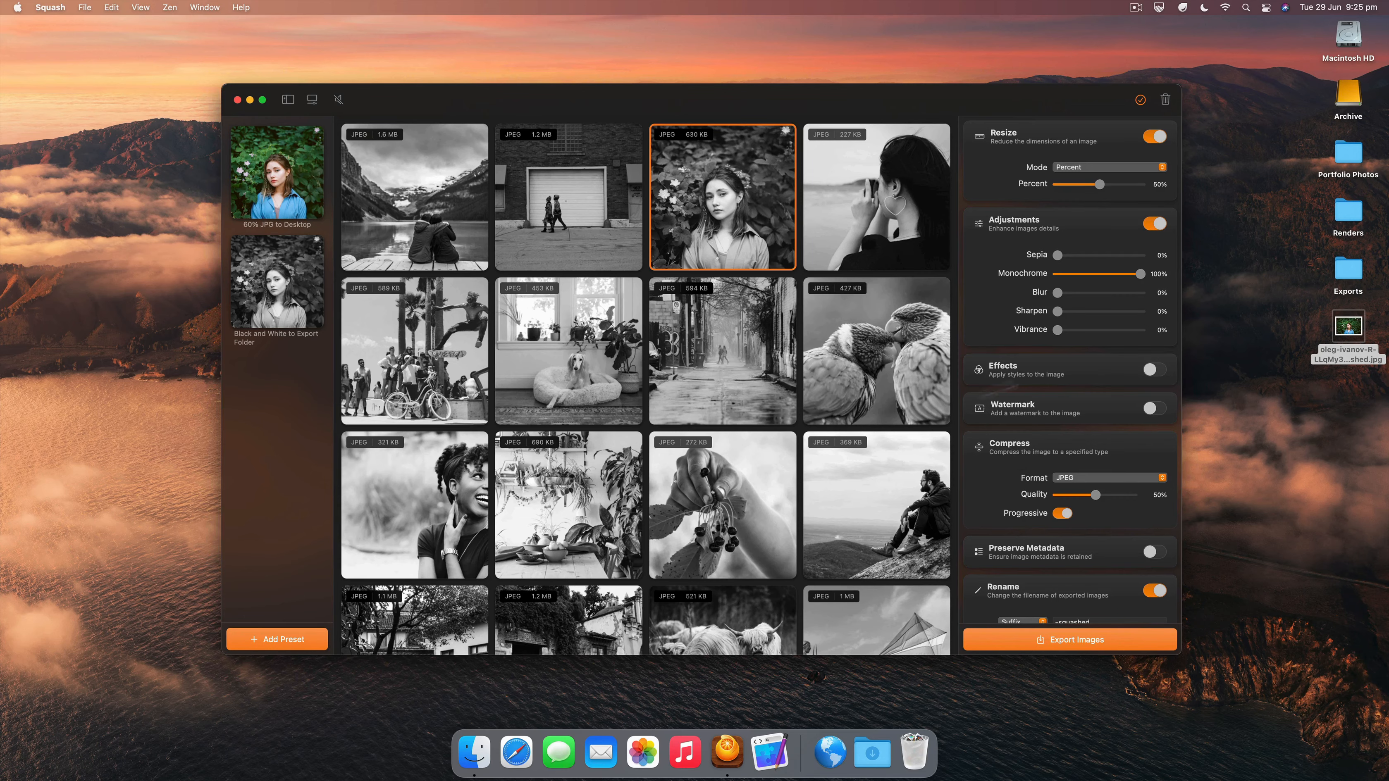
click(1165, 100)
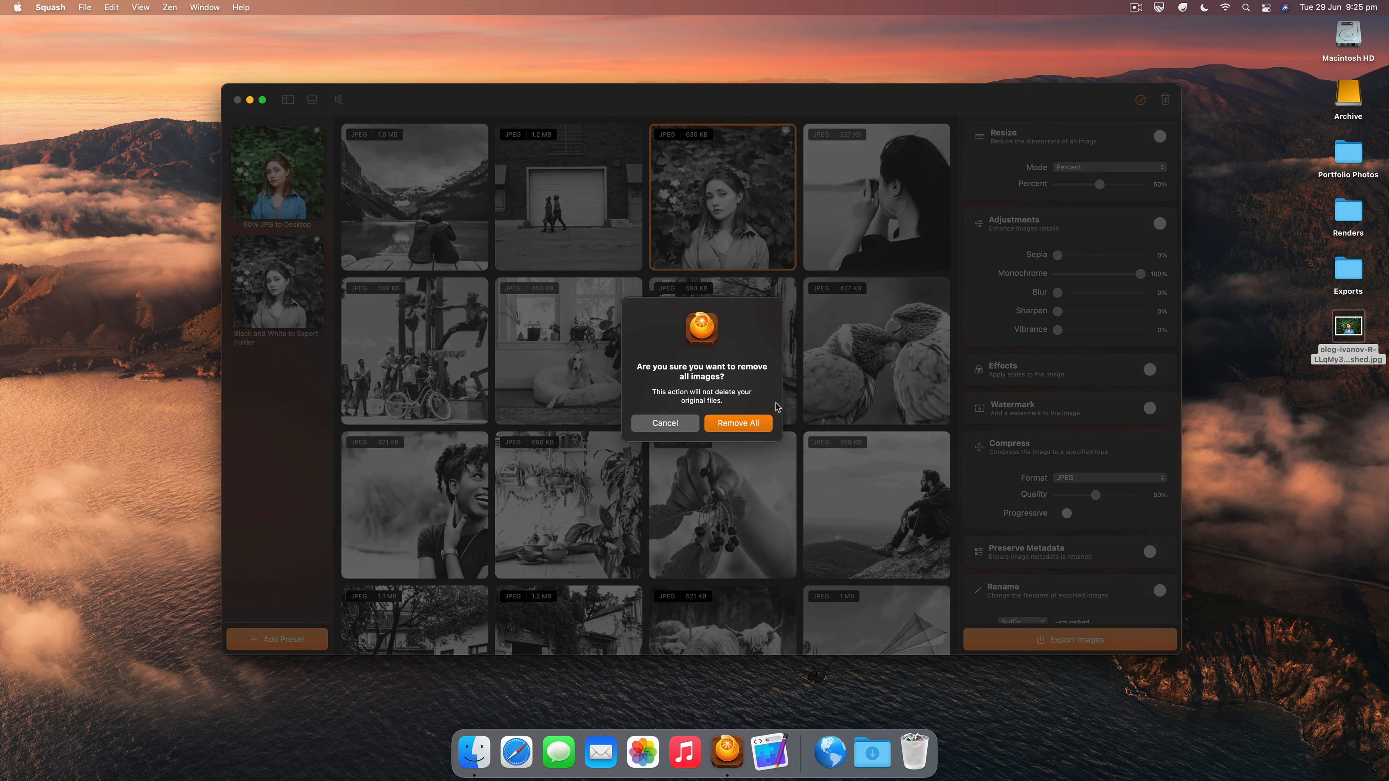
click(754, 424)
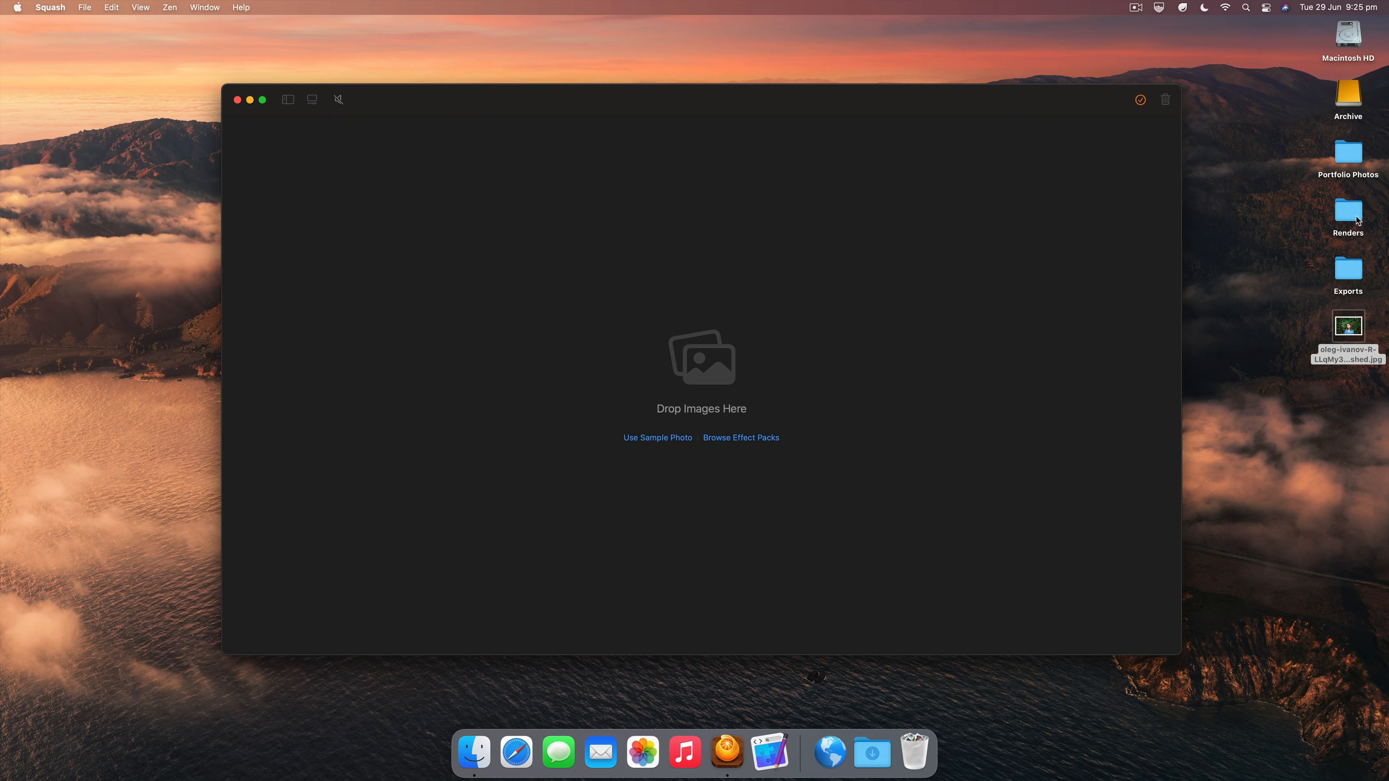
drag(1358, 220, 705, 344)
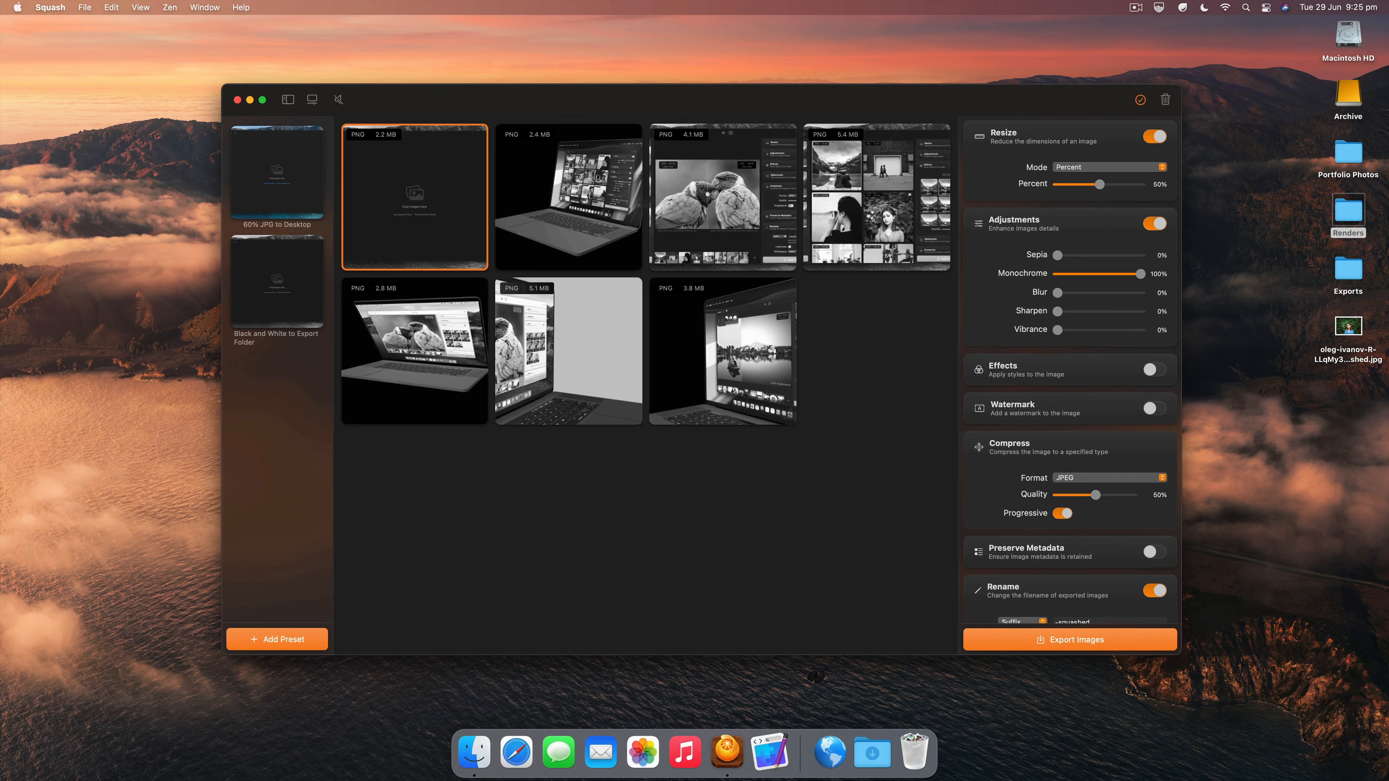
Step: Remove the three flat app screenshots (empty window, photo grid and parrot editor), keeping only the laptop renders
click(537, 191)
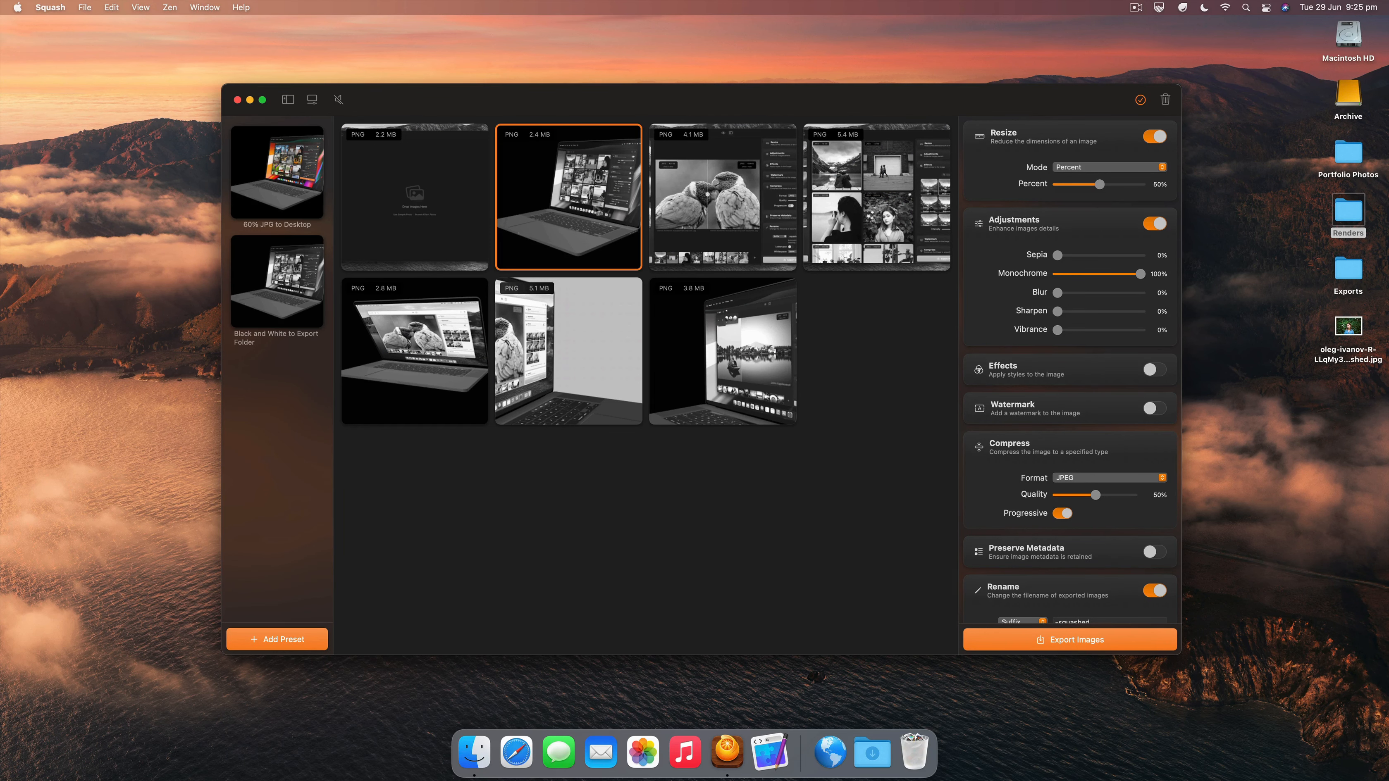
click(444, 203)
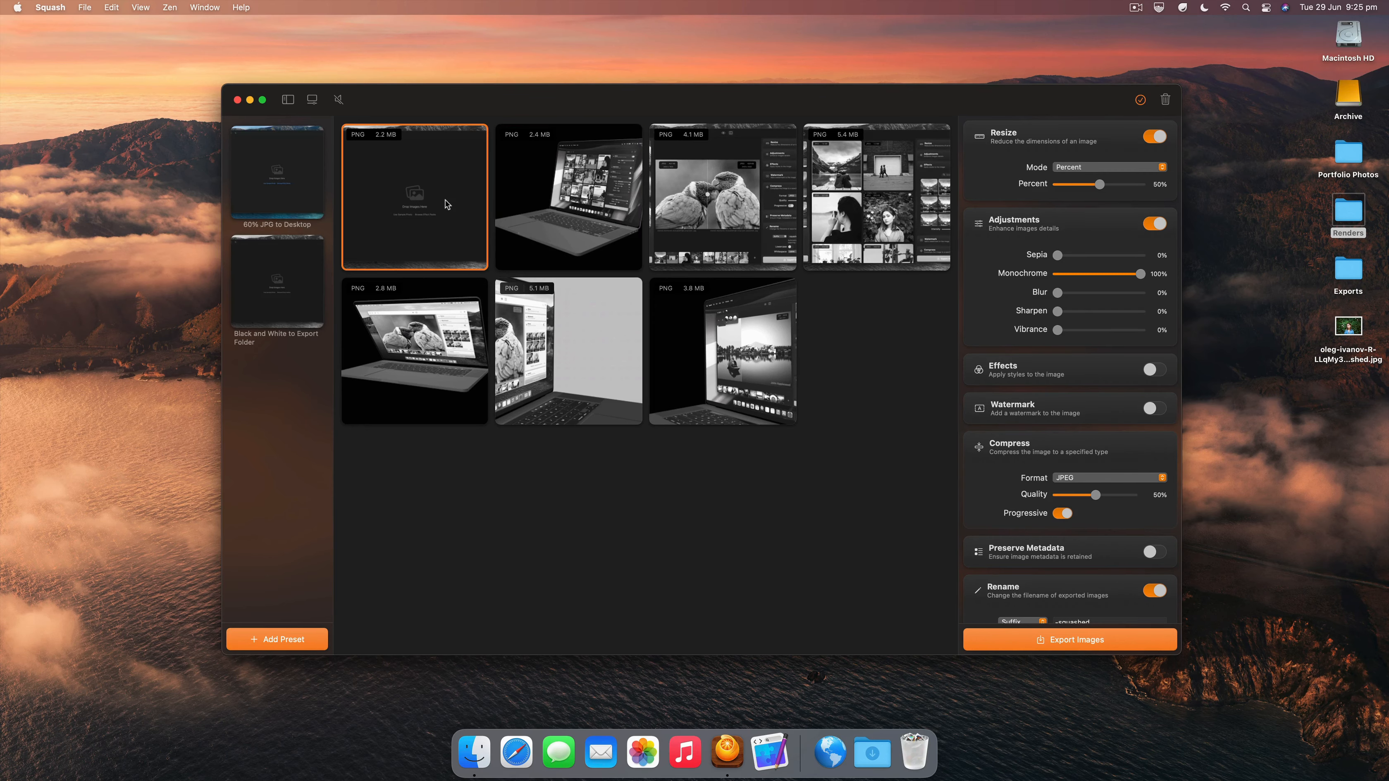
key(Delete)
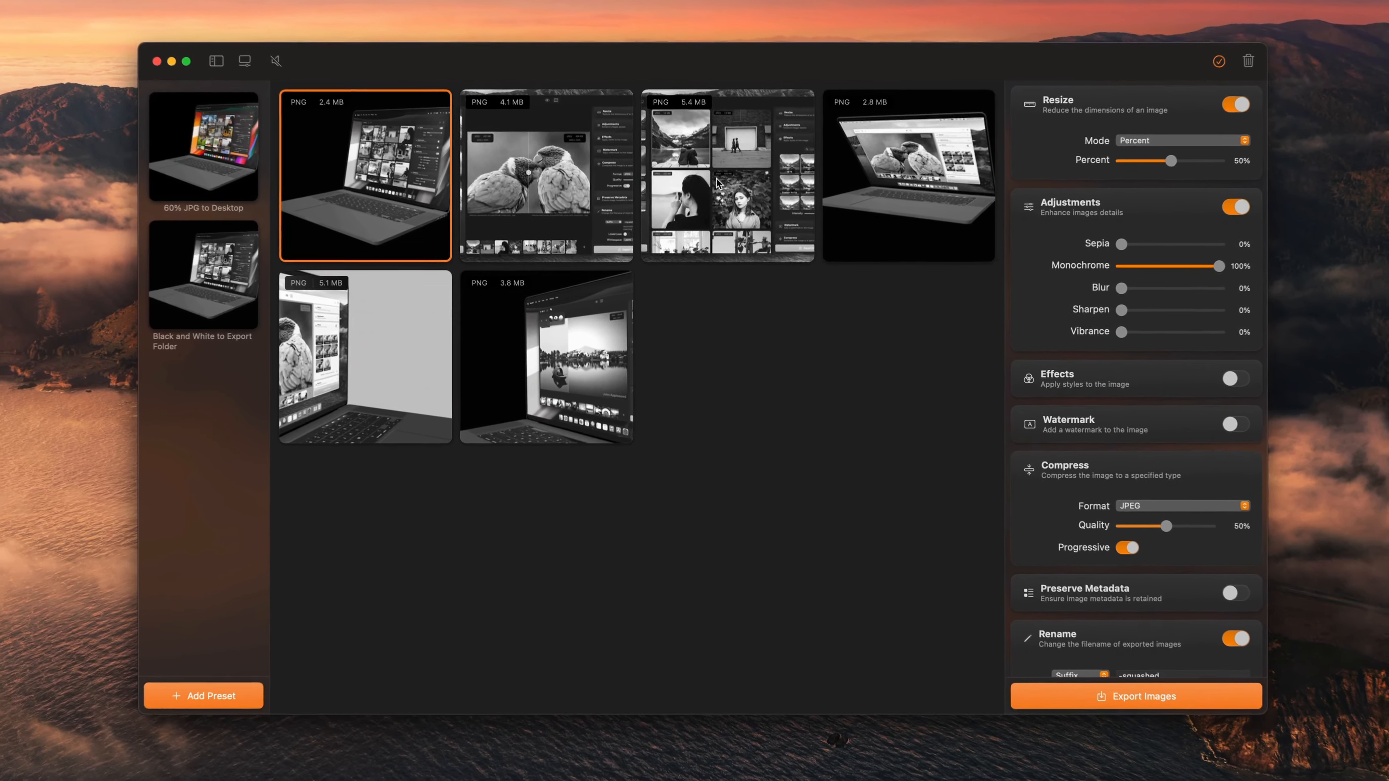
click(651, 190)
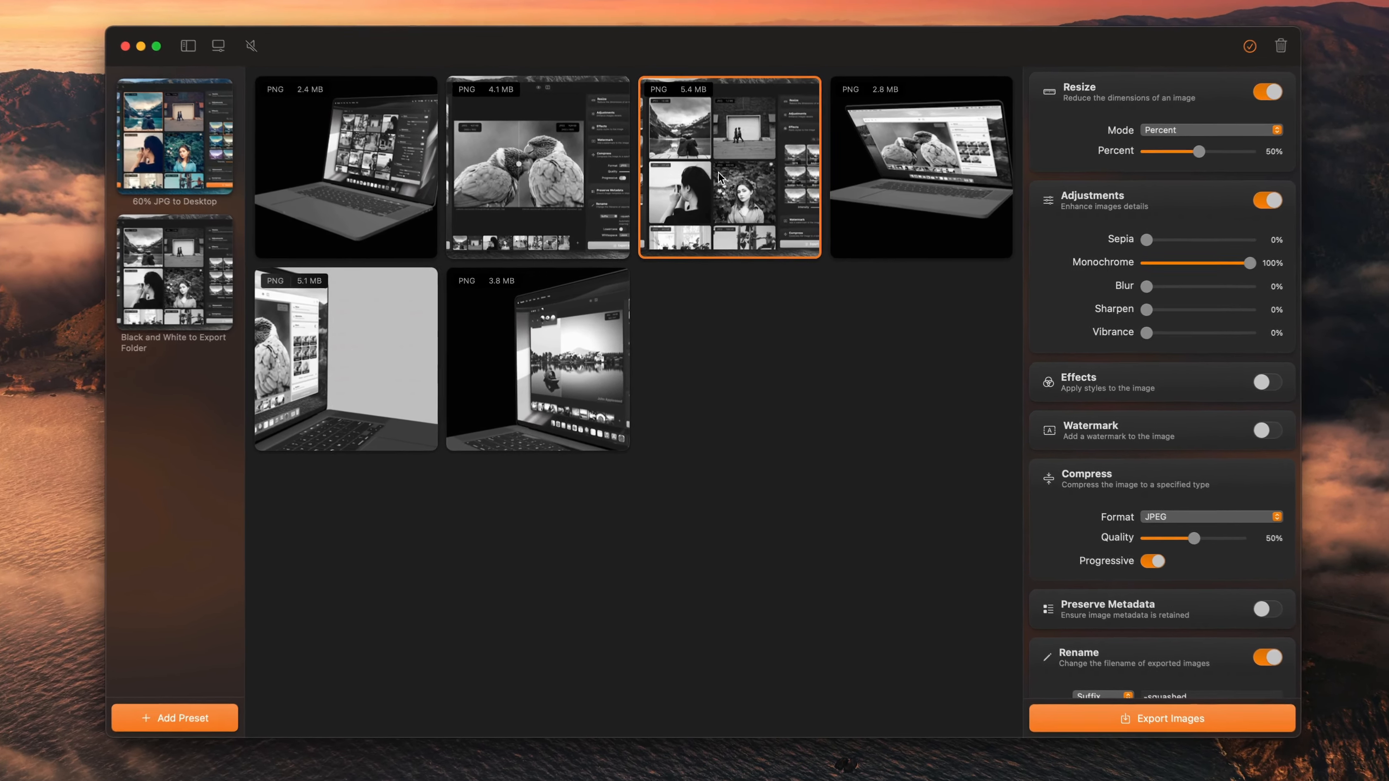
key(Delete)
click(500, 175)
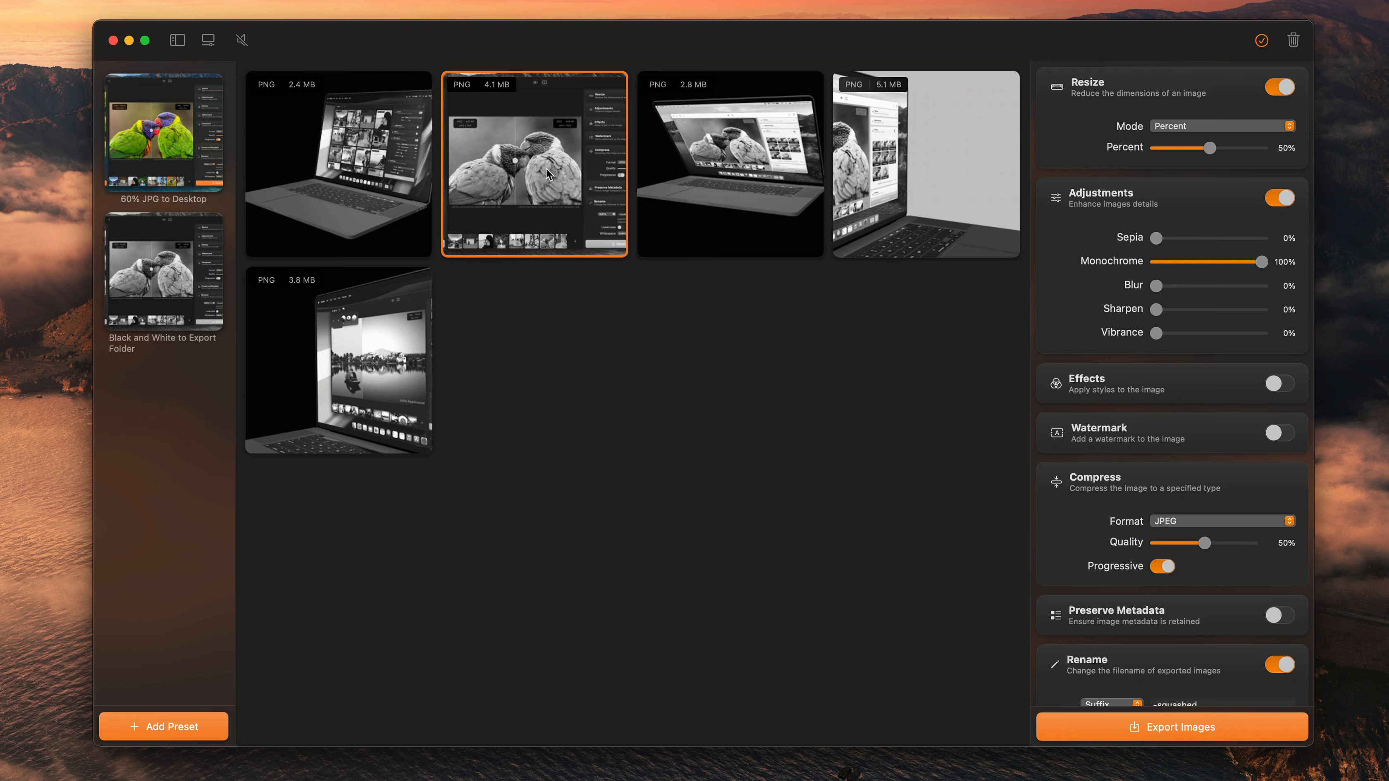
key(Delete)
Step: Open the first laptop render in the before-and-after comparison view and turn off Adjustments
click(407, 189)
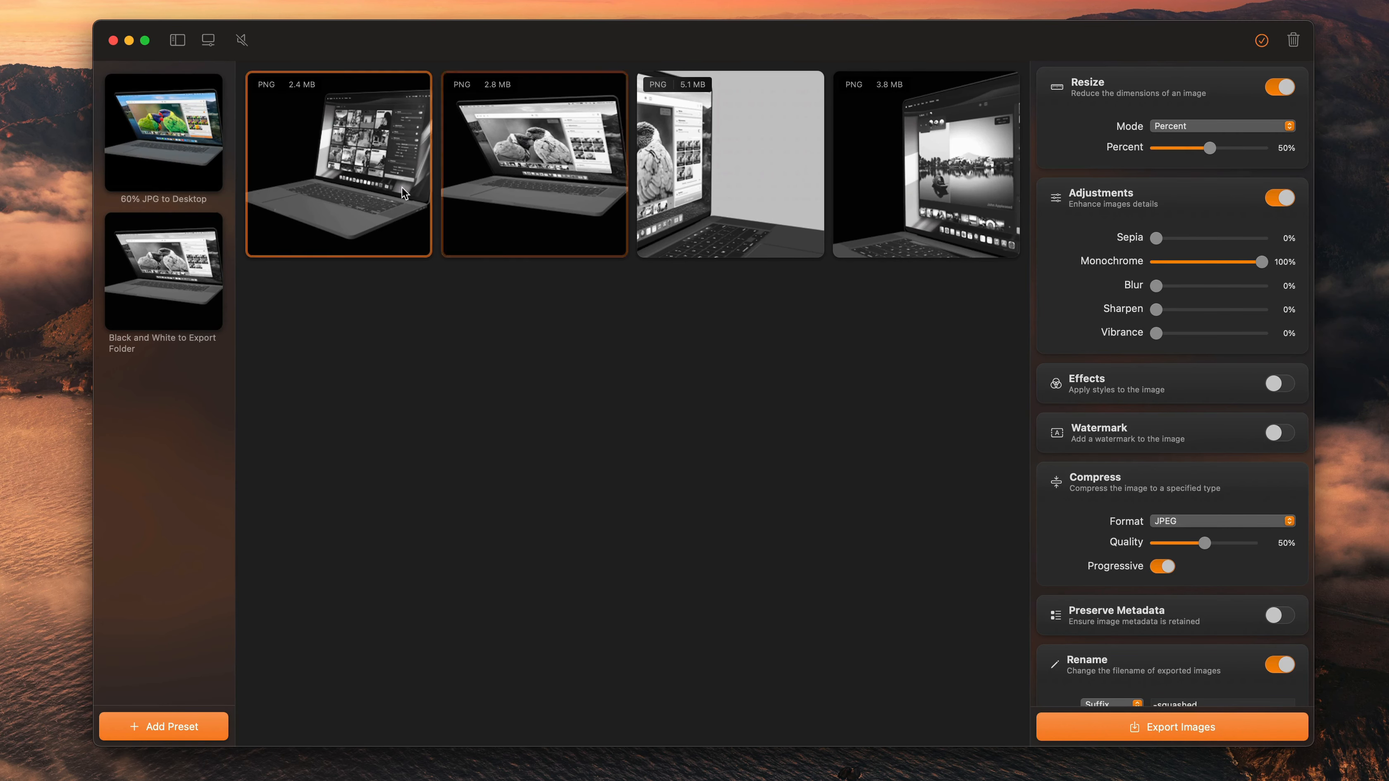
double_click(380, 173)
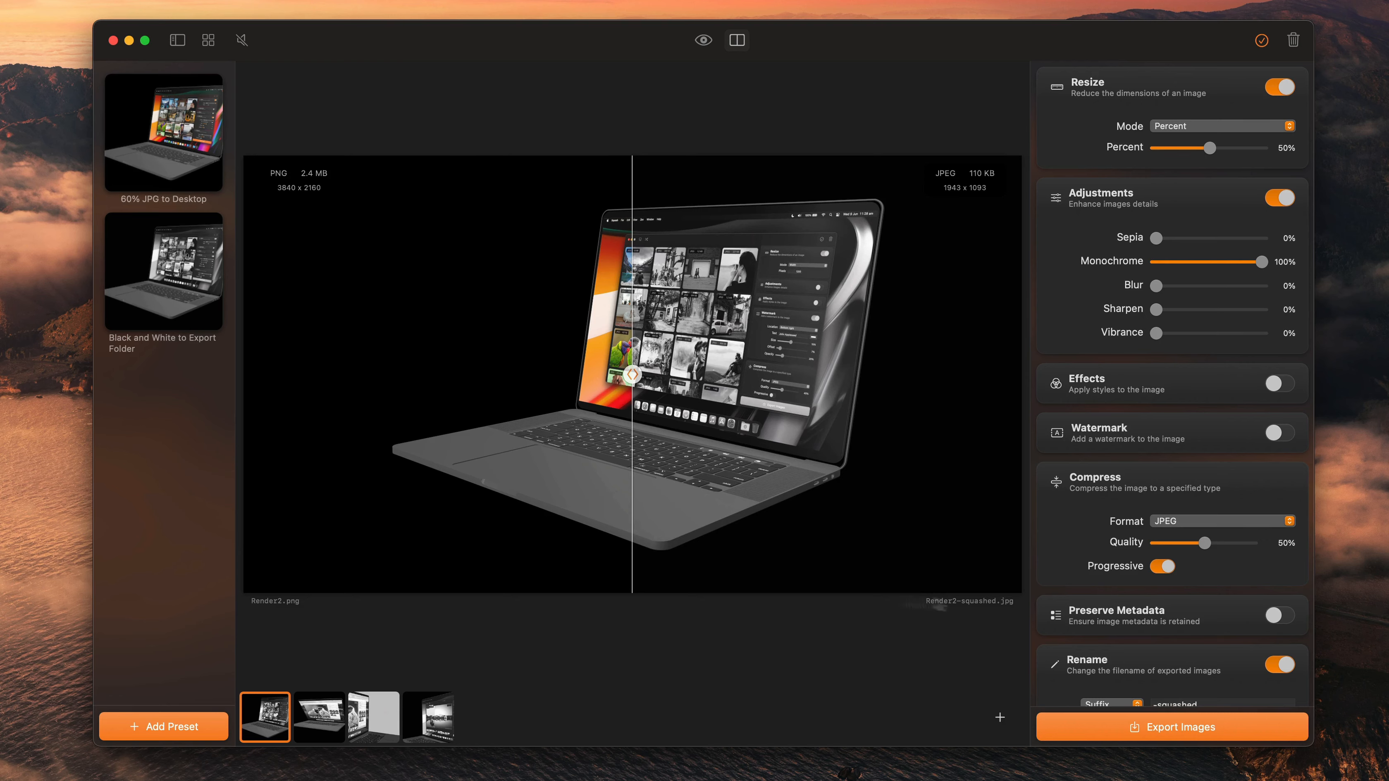
scroll(1252, 597, down, 2)
scroll(1251, 602, down, 2)
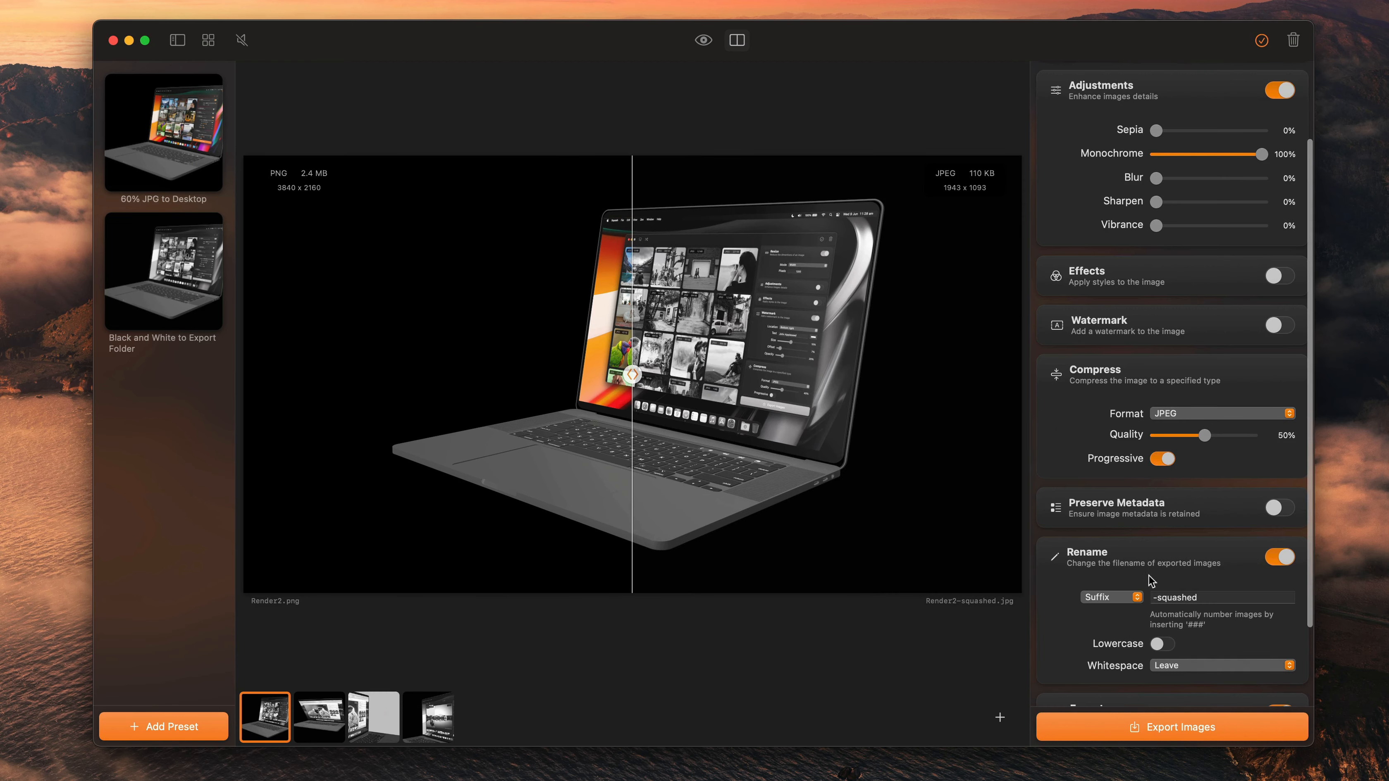
scroll(1148, 365, up, 1)
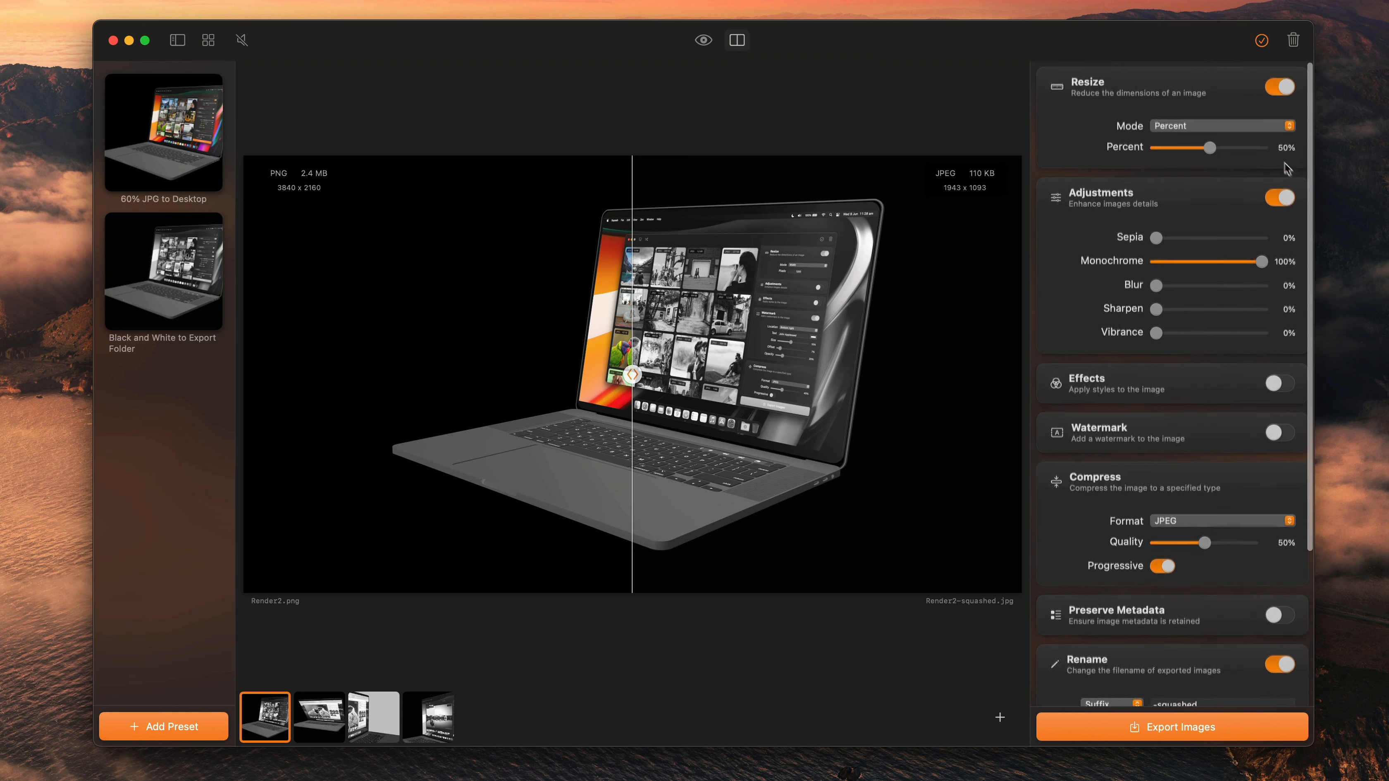
click(1280, 197)
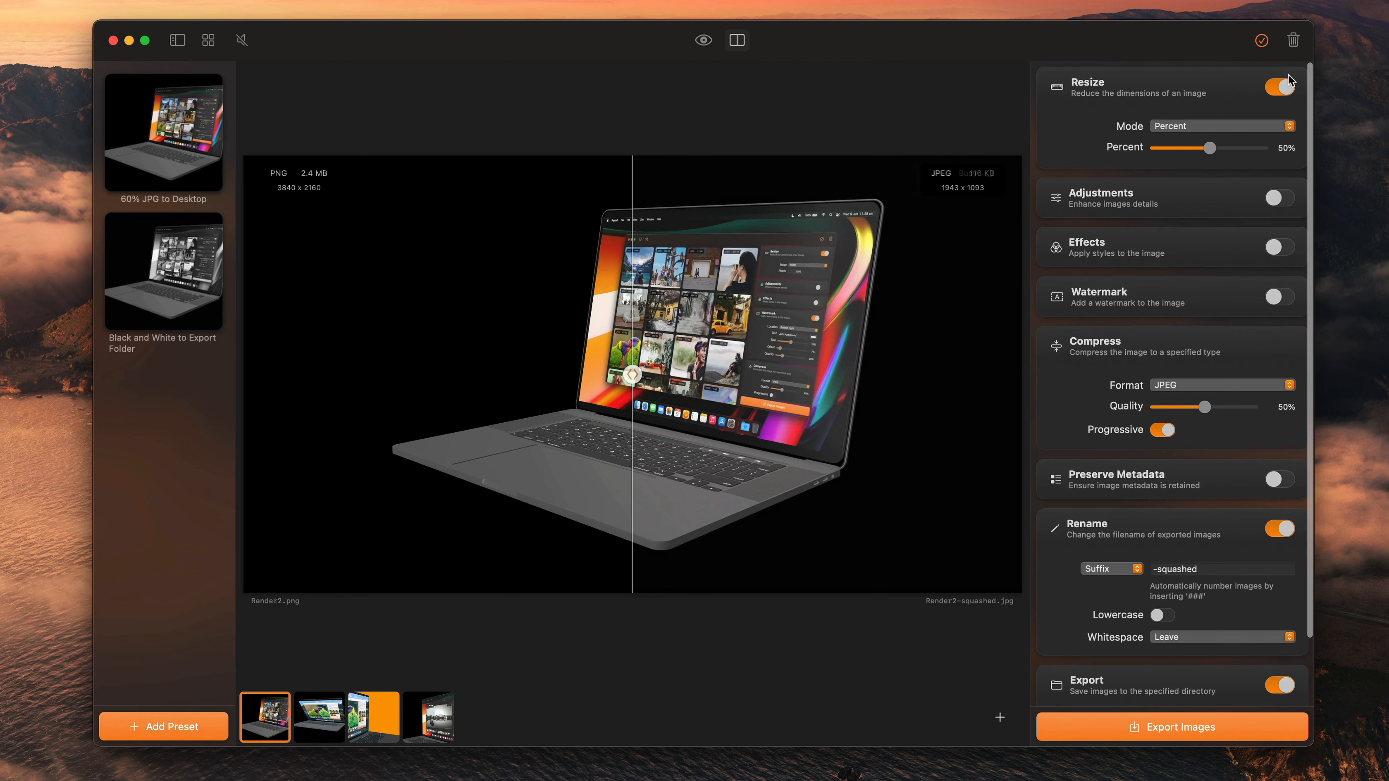
Step: Set resizing to Width mode at 1024 pixels and the JPEG compression quality to 80%
click(1261, 127)
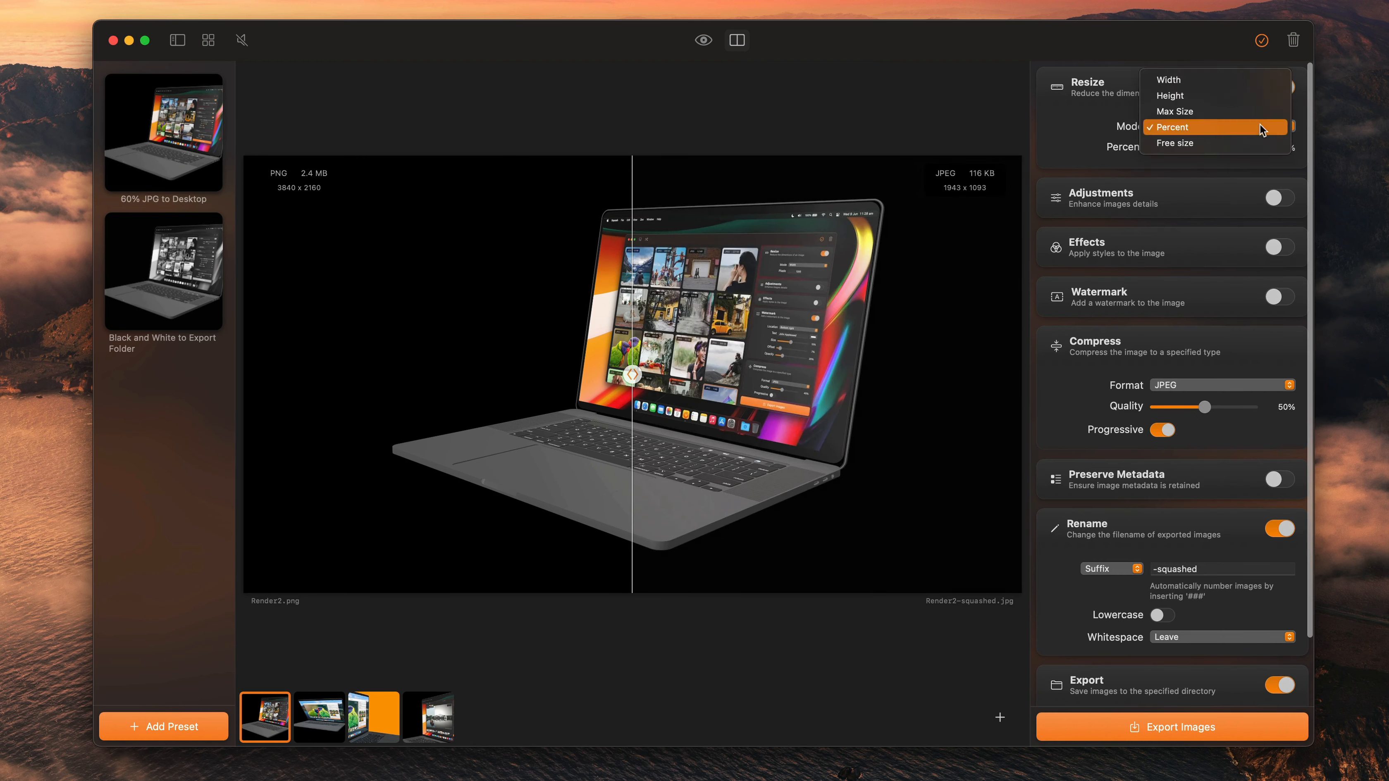
click(1261, 82)
click(1184, 151)
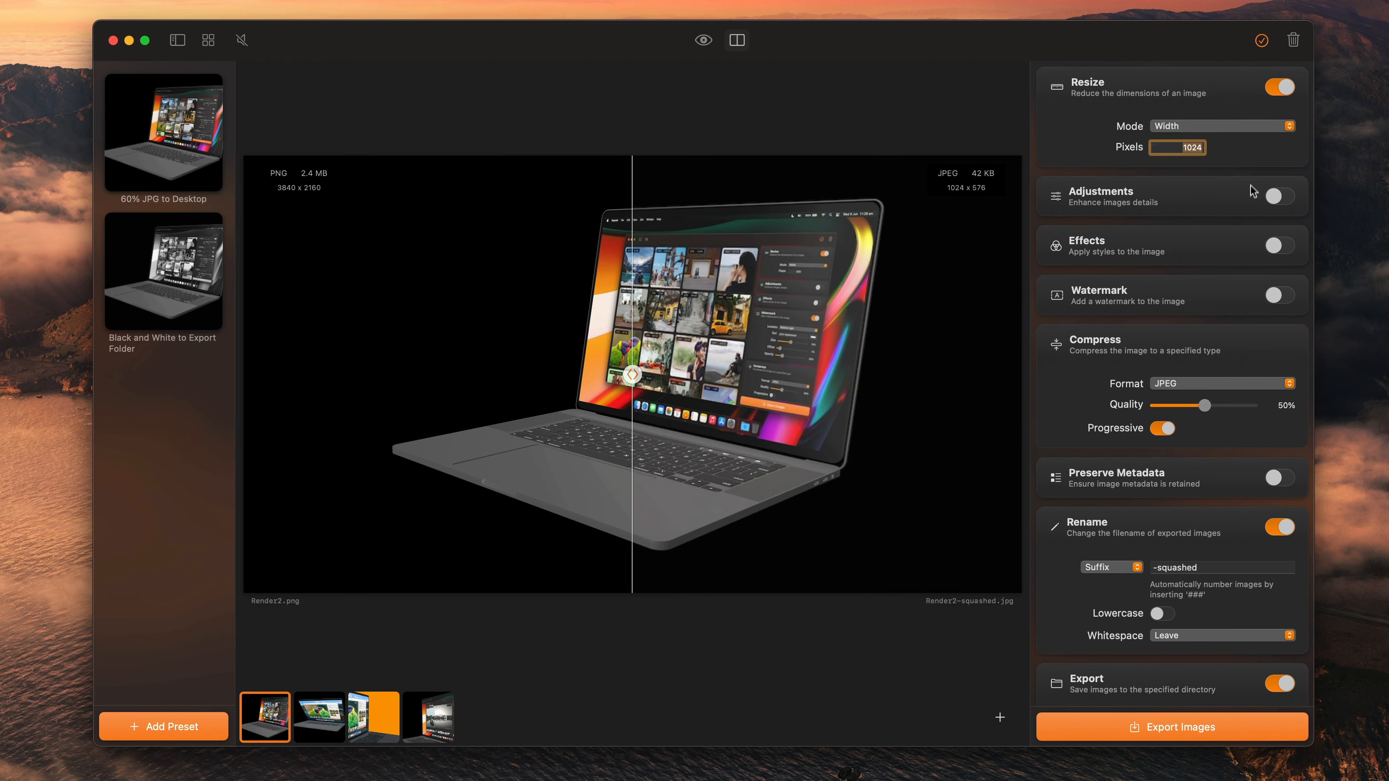
drag(1206, 406, 1233, 405)
Step: Shift the comparison divider, review the compressed result of each of the four renders, and return to the first one
mouse_move(634, 377)
mouse_down()
mouse_move(999, 374)
mouse_move(364, 374)
mouse_move(998, 374)
mouse_move(587, 374)
mouse_move(651, 374)
mouse_up()
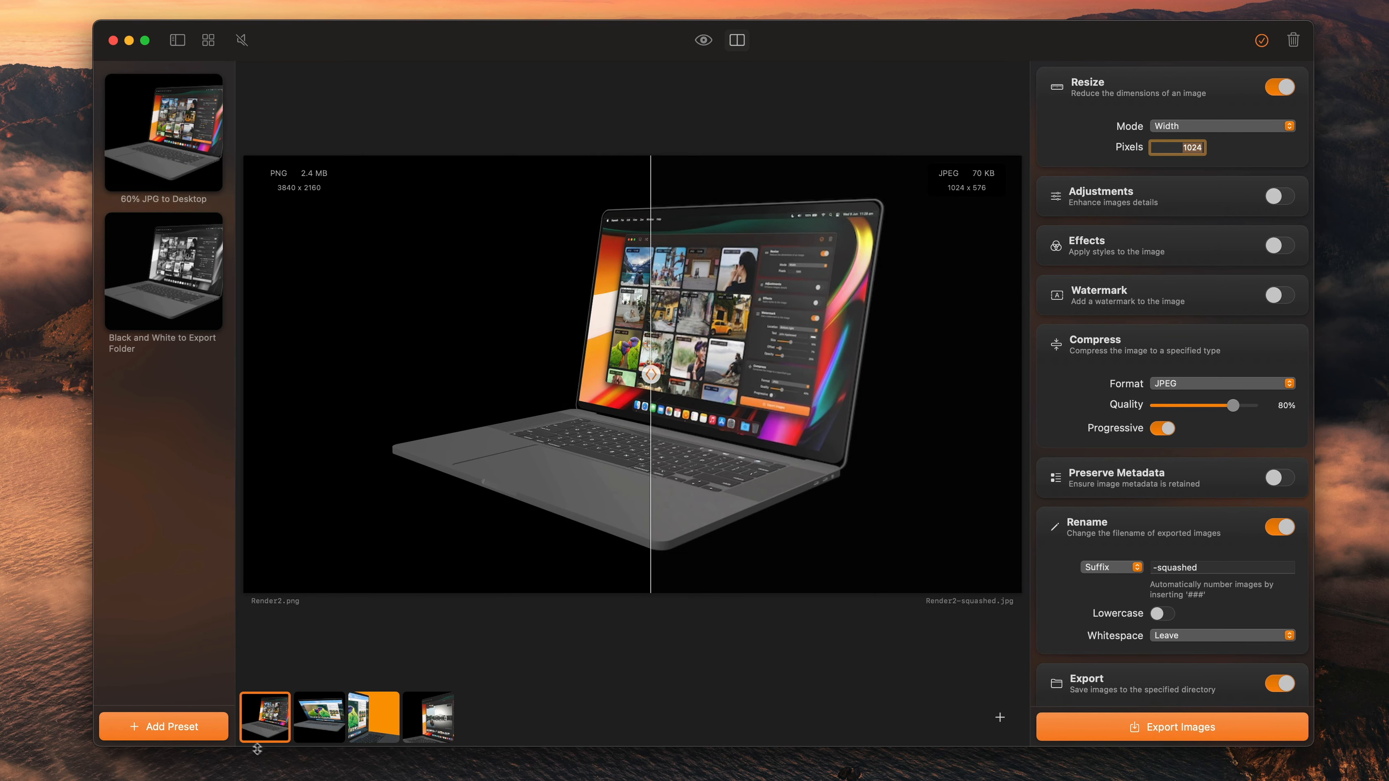
click(331, 725)
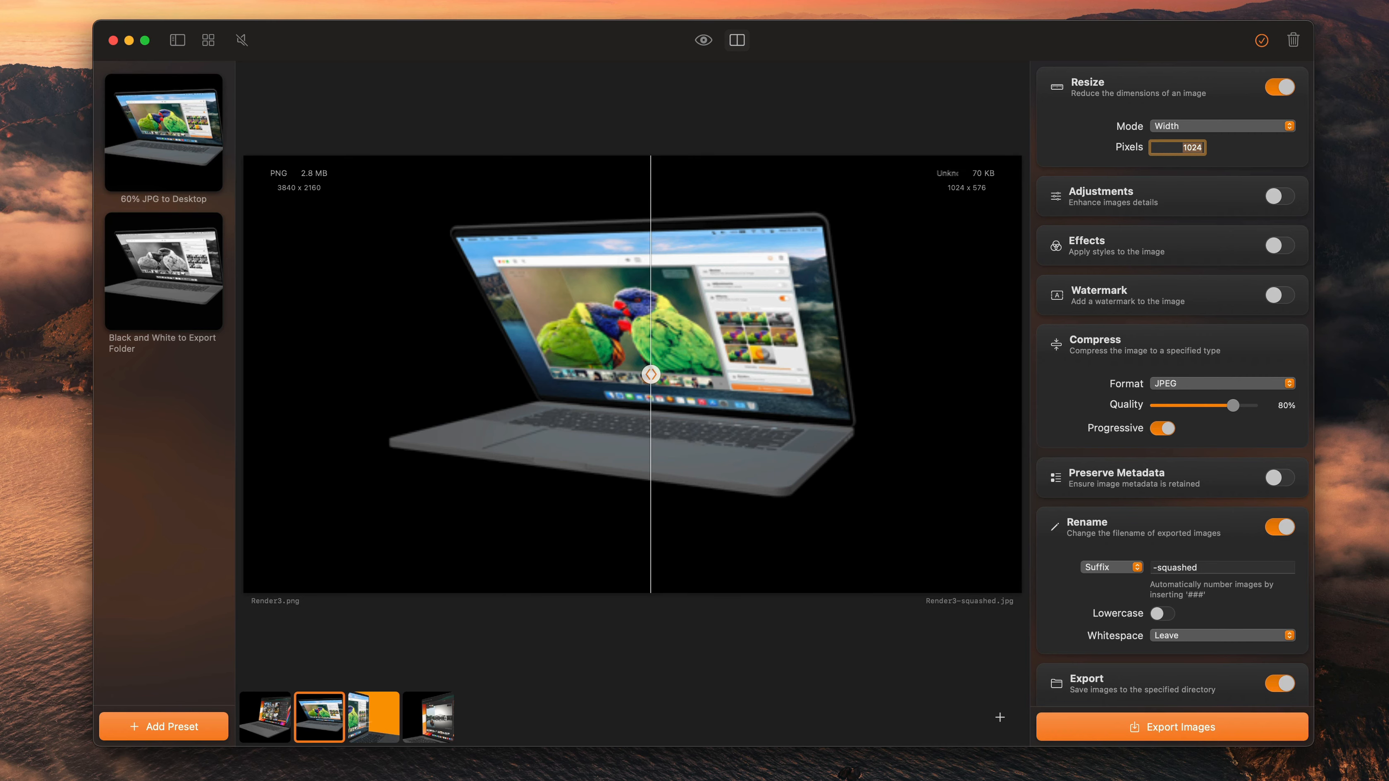
click(372, 708)
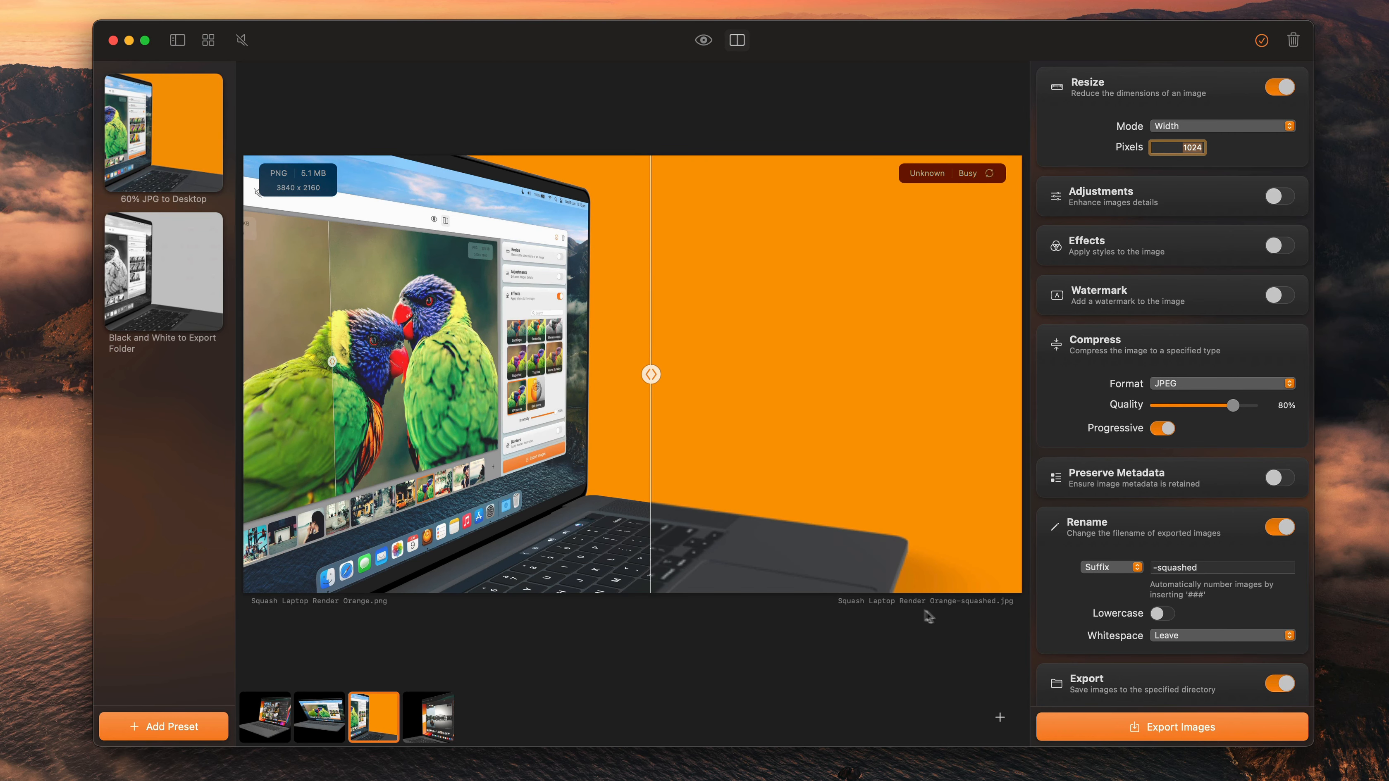
click(442, 737)
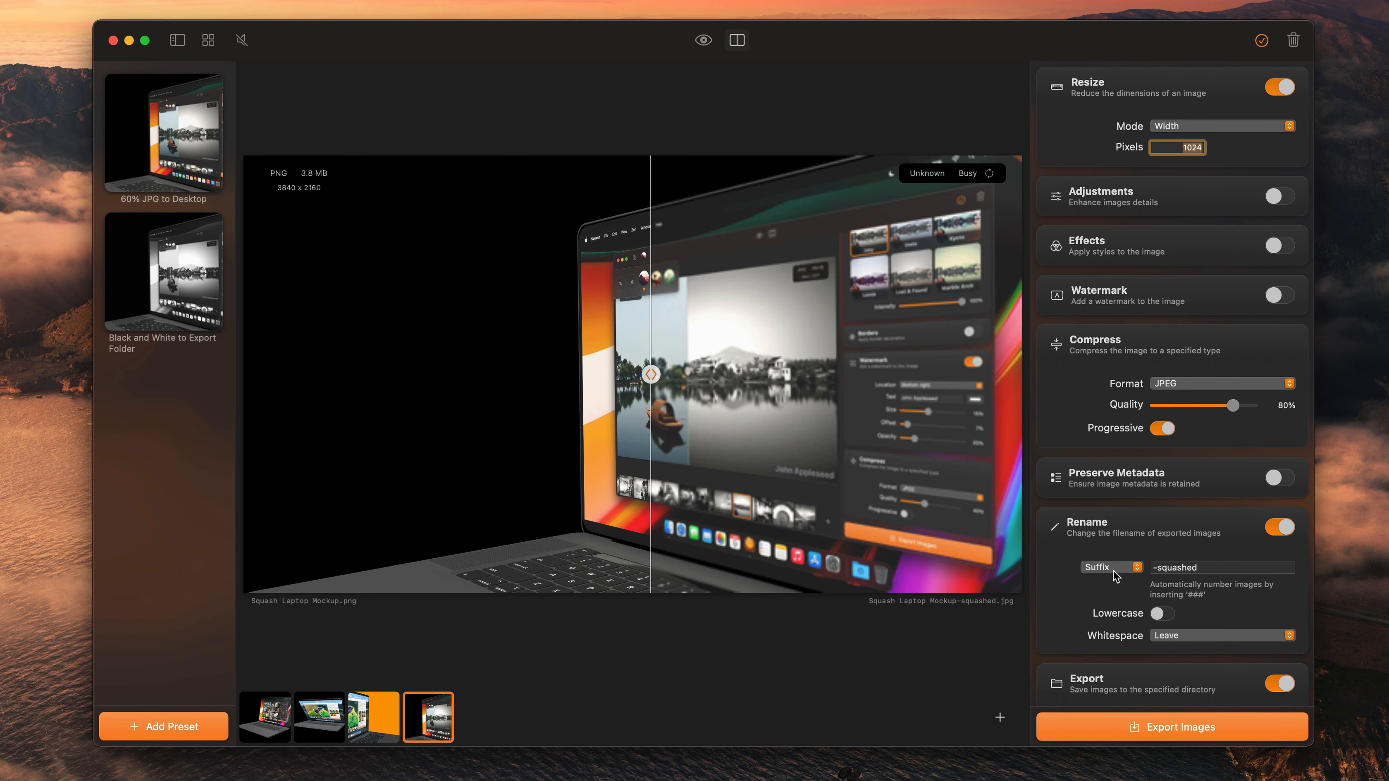
click(305, 731)
click(276, 724)
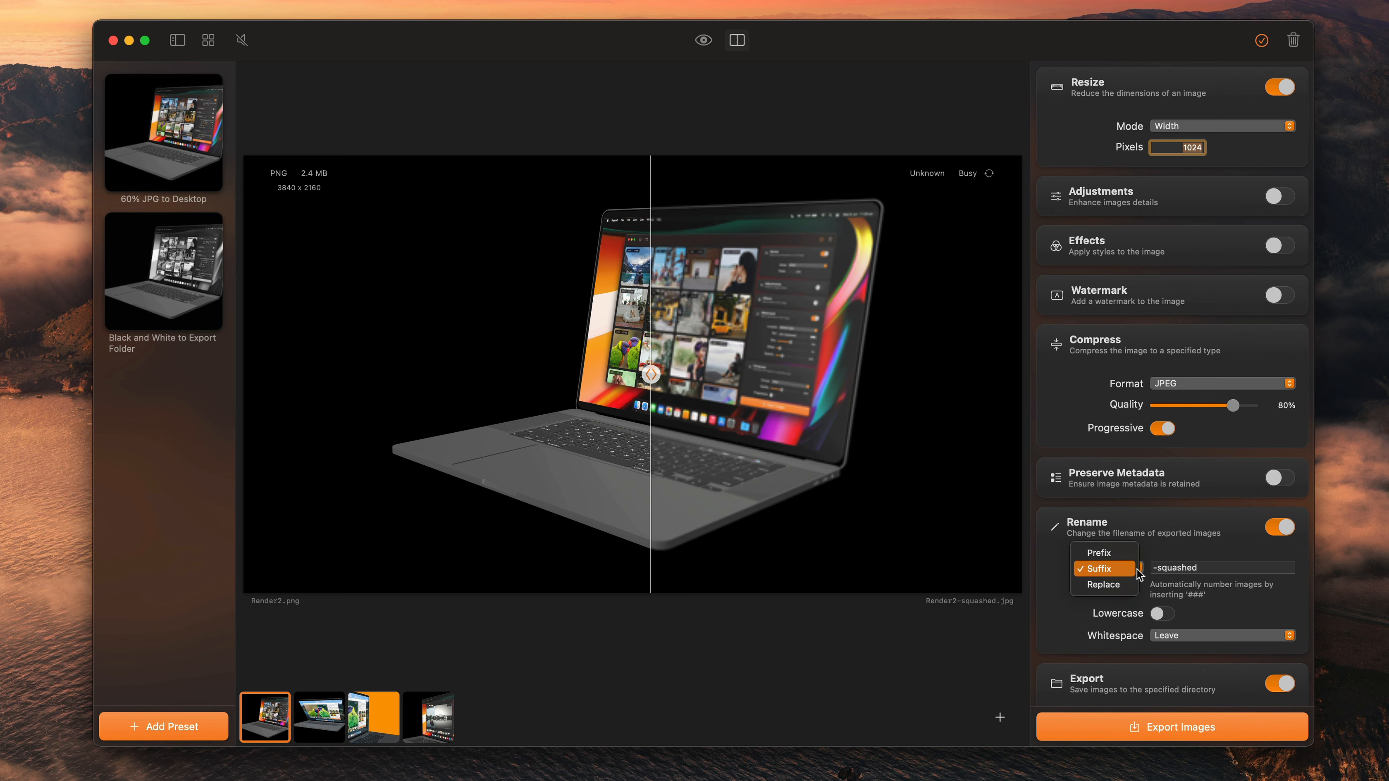
Step: Set the renaming mode to Replace and the new file name to "redner-squash-###" for automatic numbering
click(1110, 584)
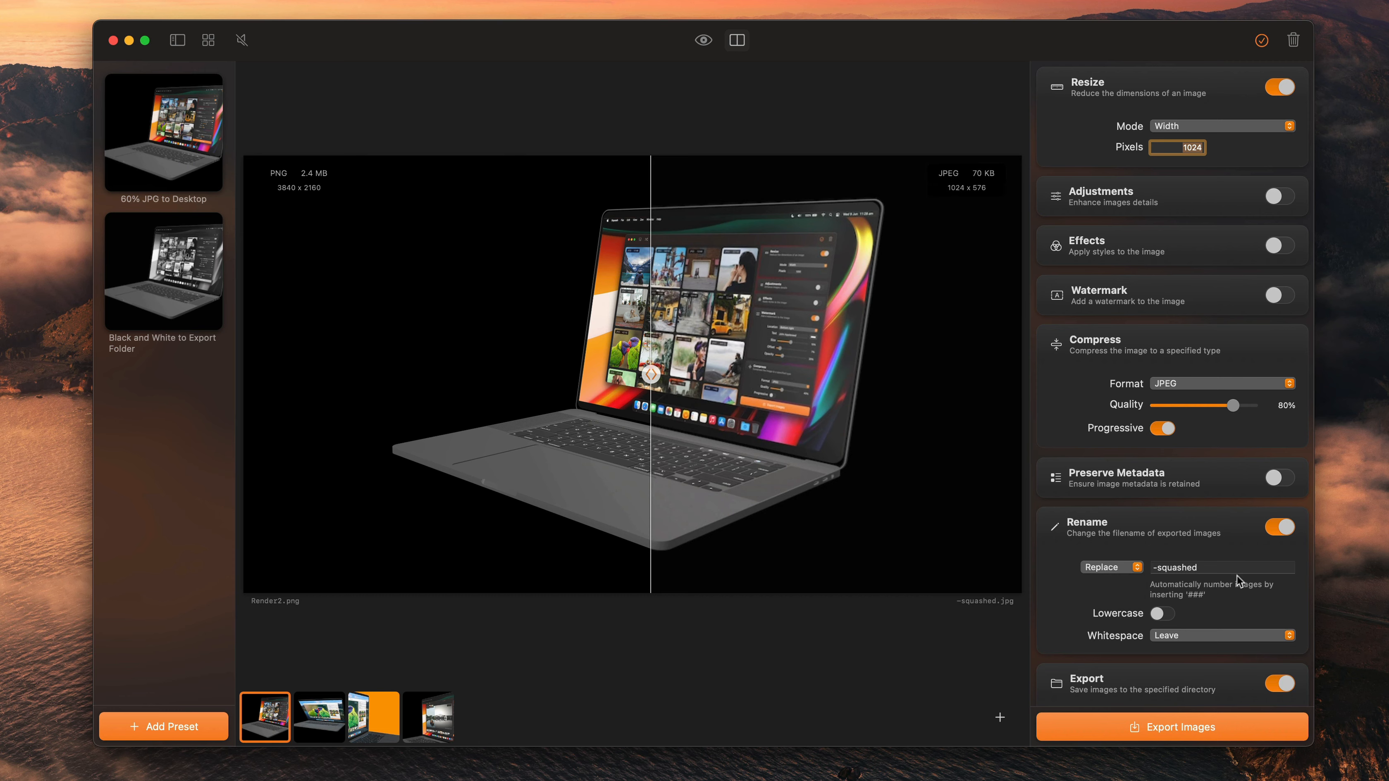
drag(1240, 568, 1077, 570)
text(r)
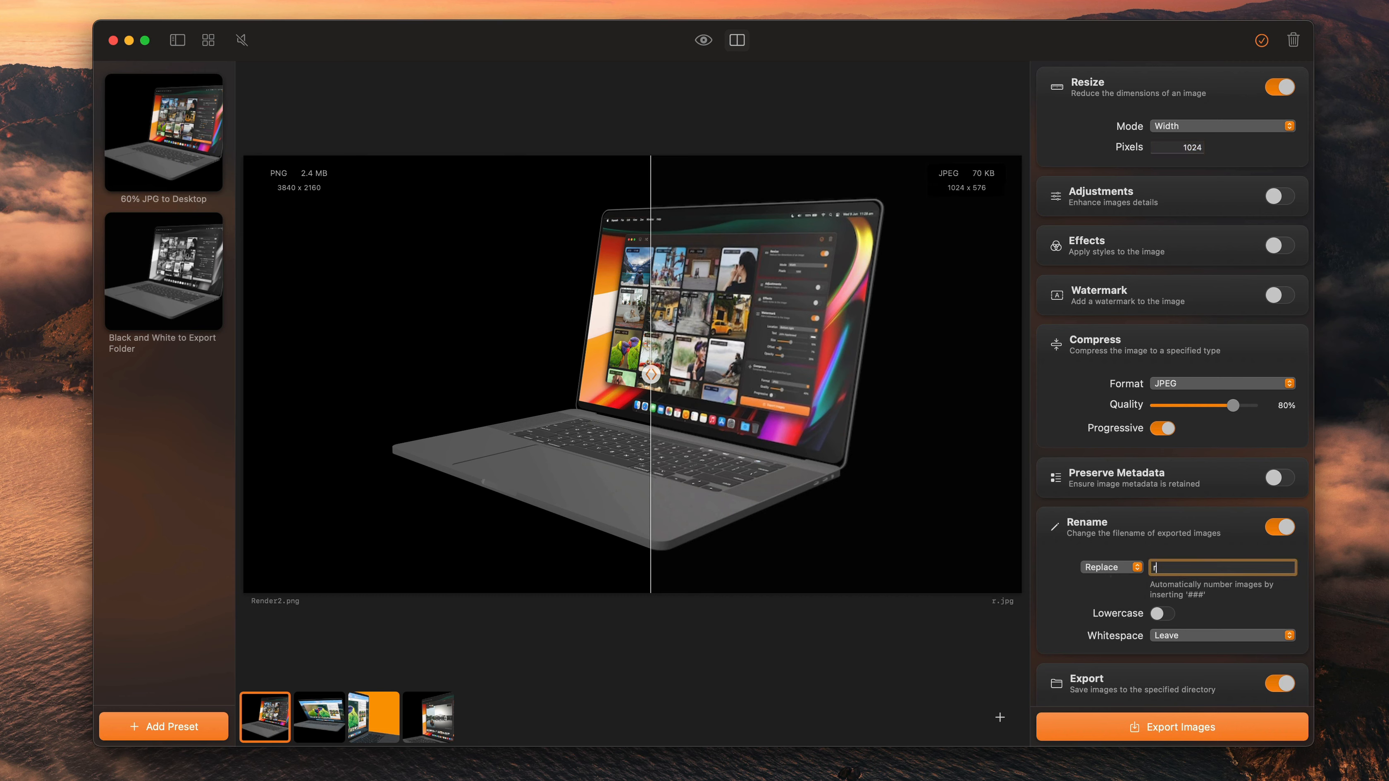
text(edner-squash)
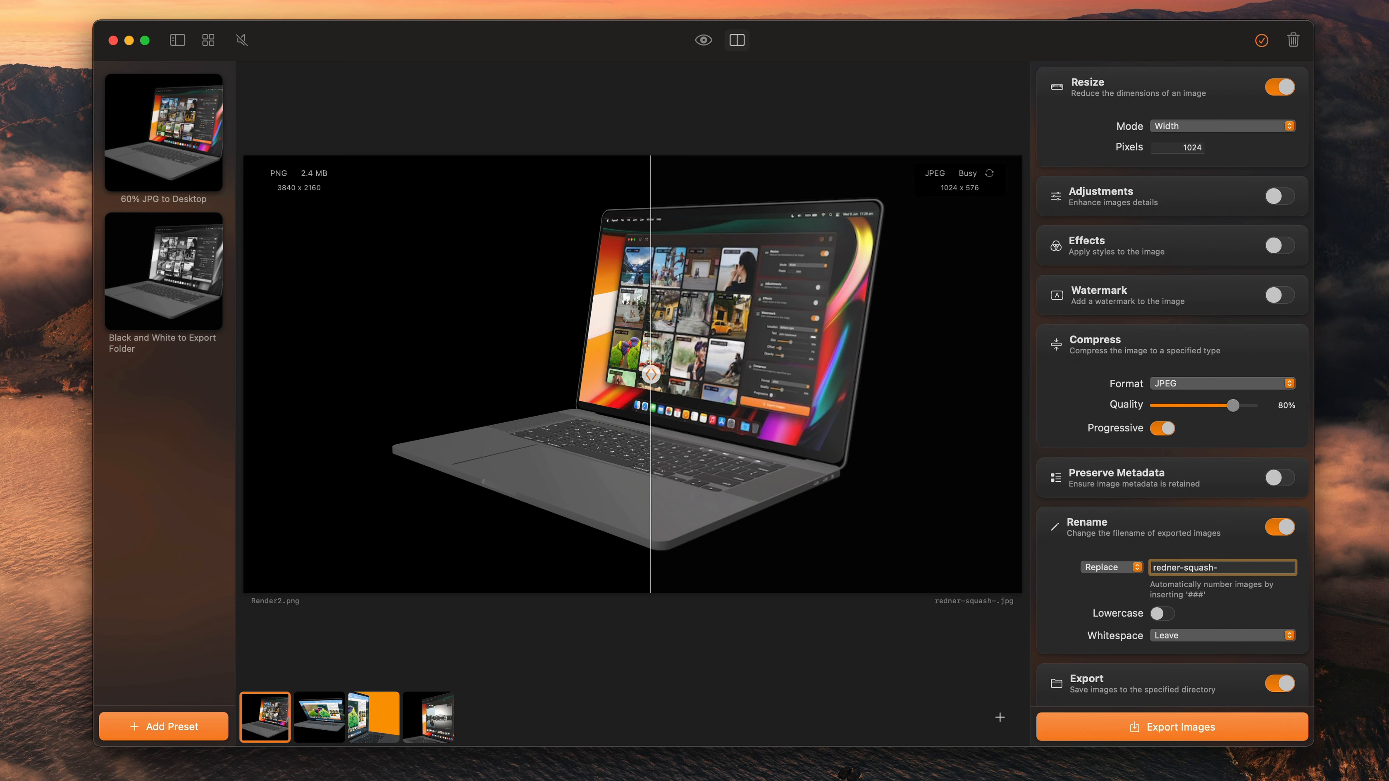
text(-###)
Step: Set the file name whitespace option to Remove and check the output names on the second and third renders
click(1204, 634)
click(1204, 648)
click(329, 721)
click(378, 719)
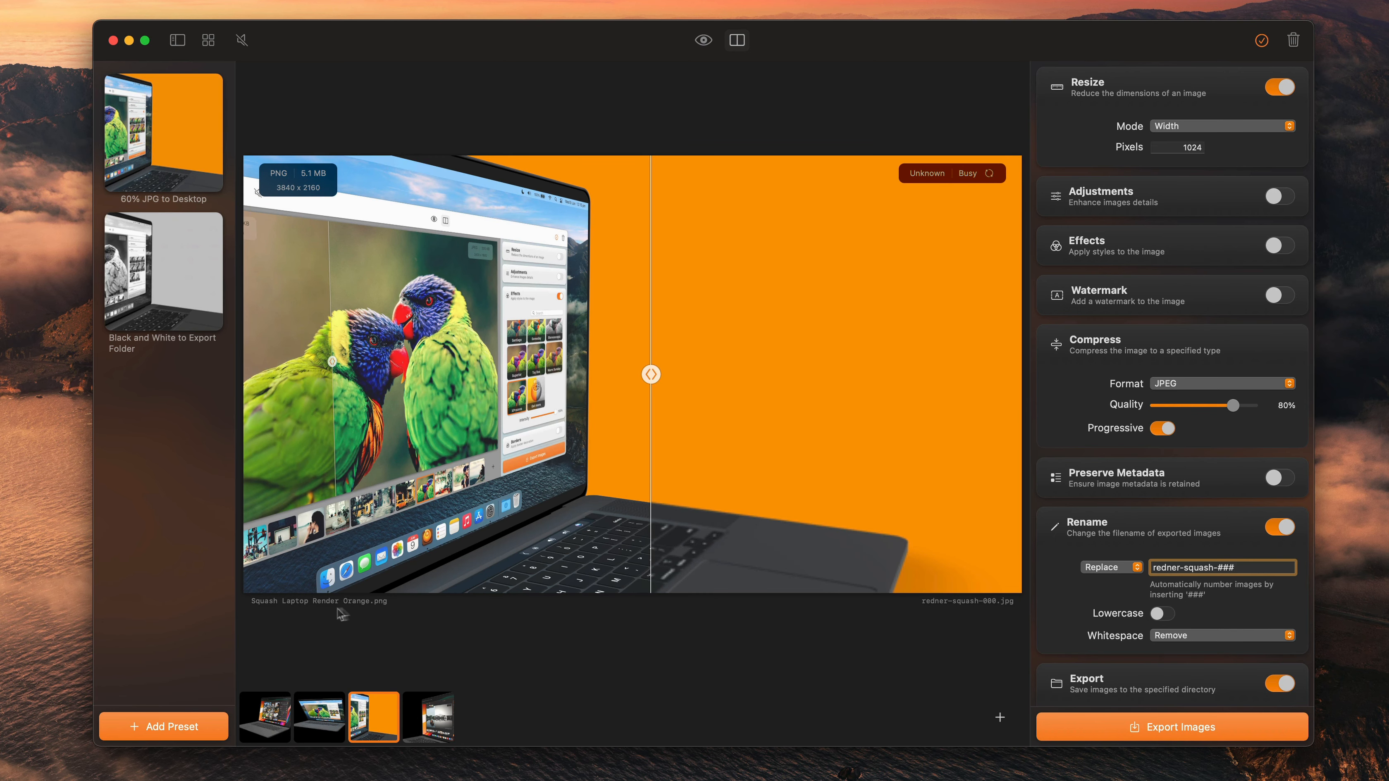
click(1214, 634)
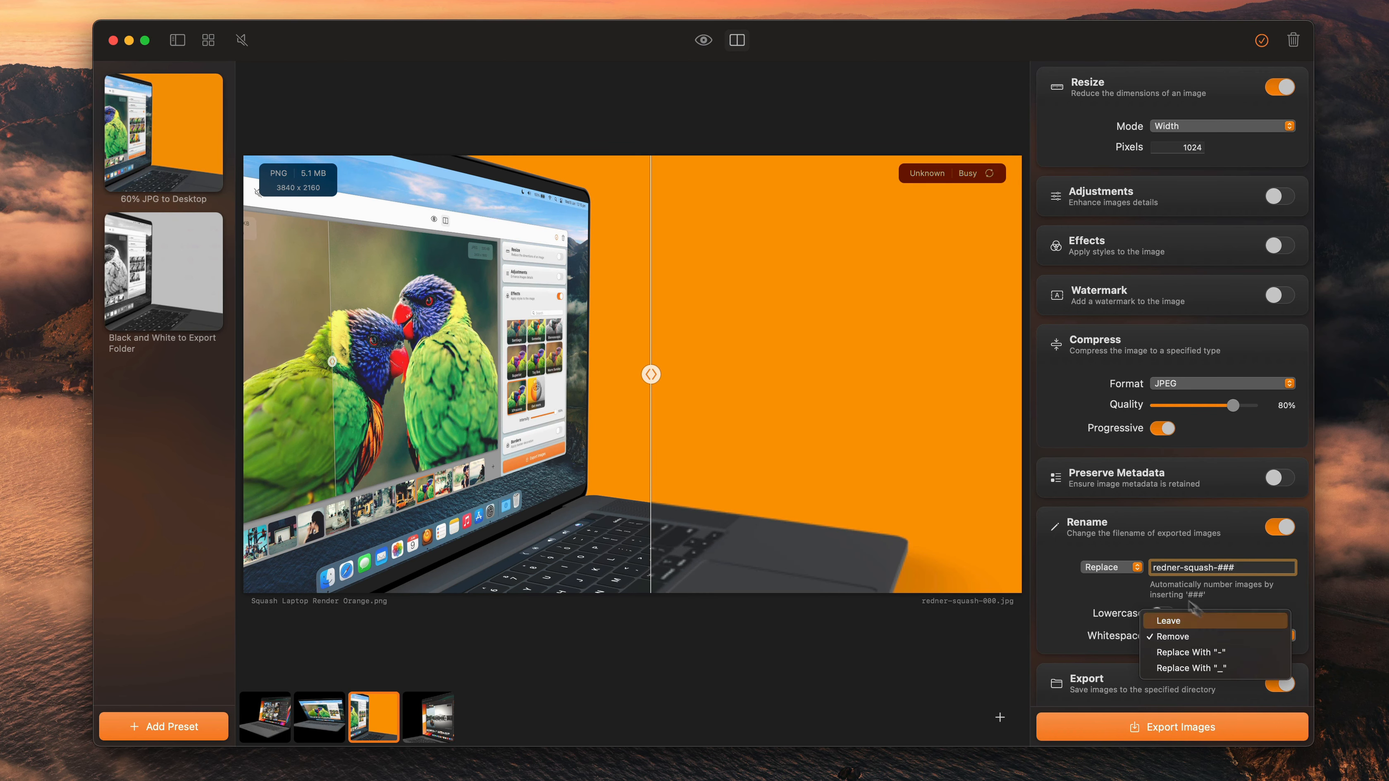
click(1176, 636)
Step: Try renaming with the text as a Suffix and whitespace set to Replace With "-"
click(1113, 572)
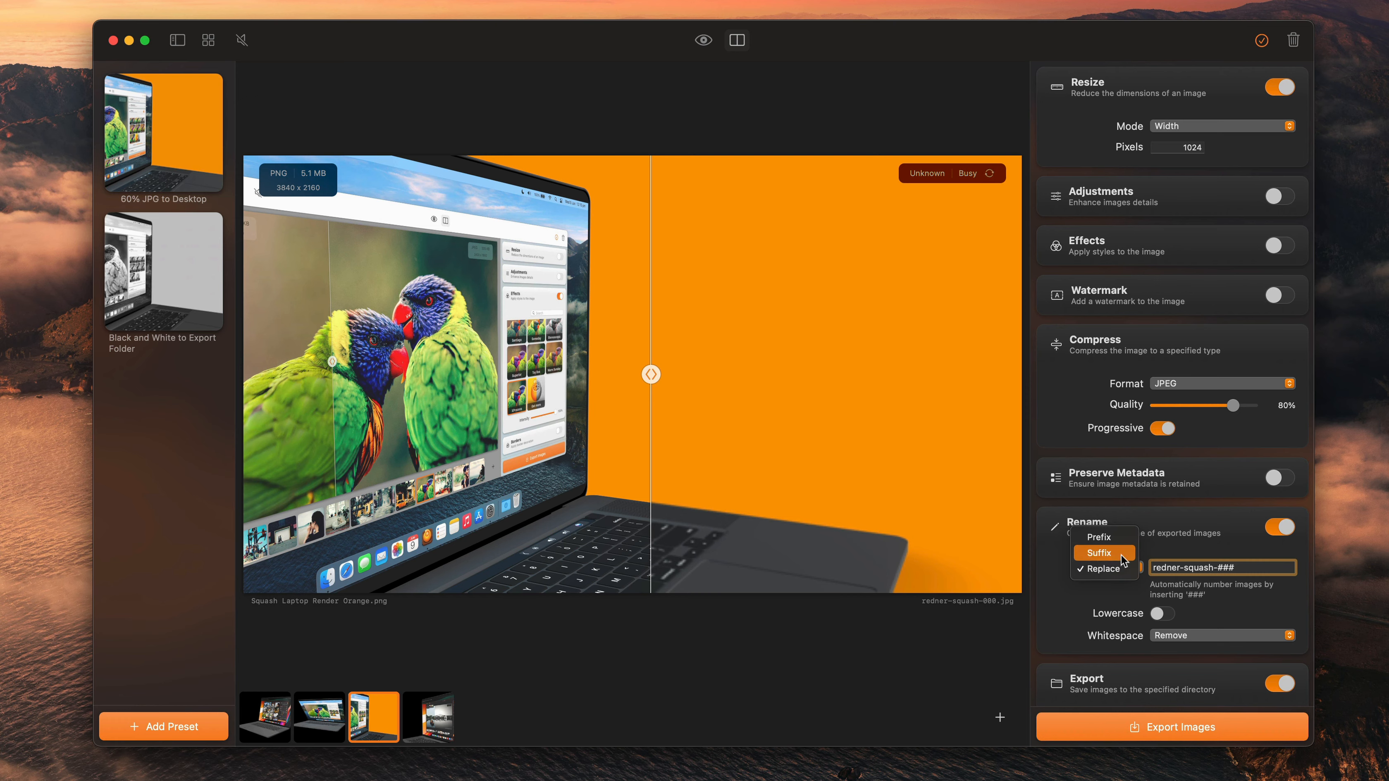
click(1121, 555)
click(1192, 637)
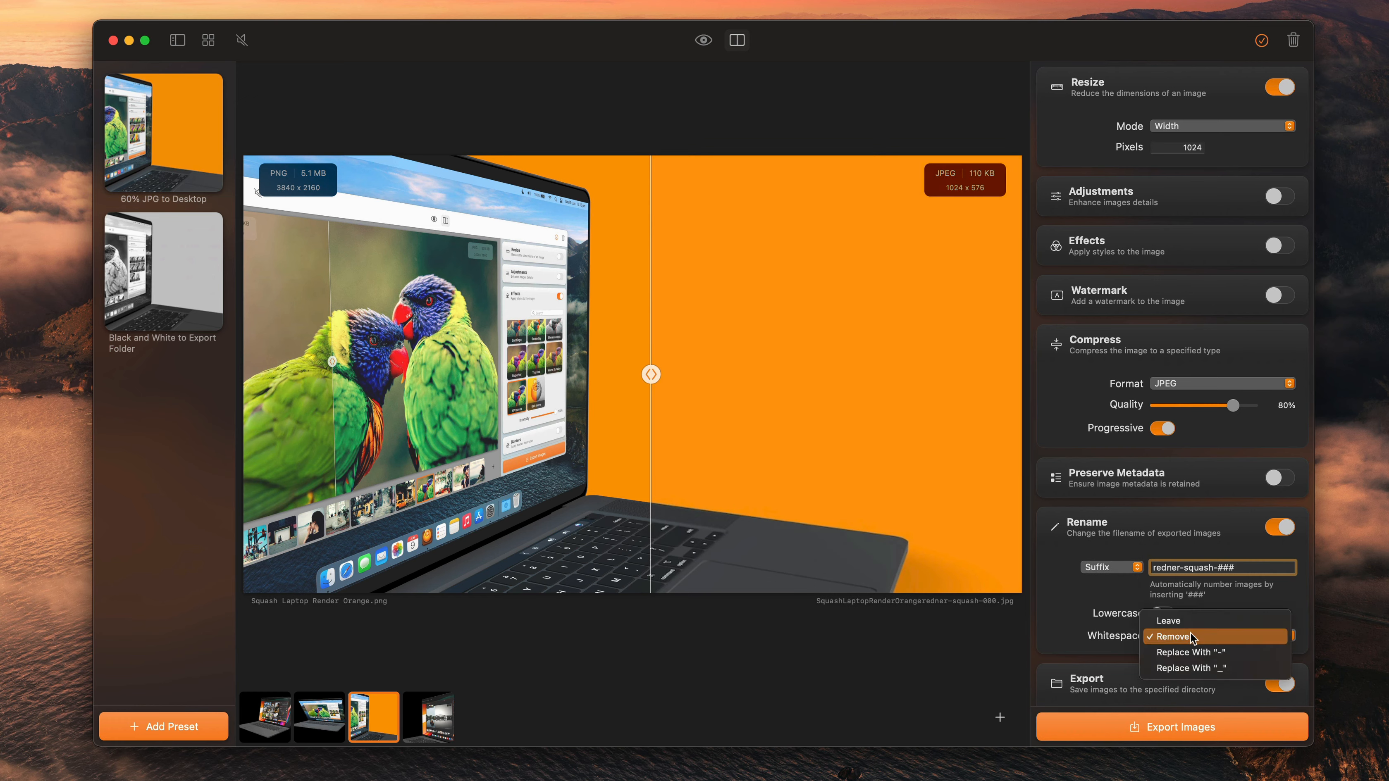
click(1195, 653)
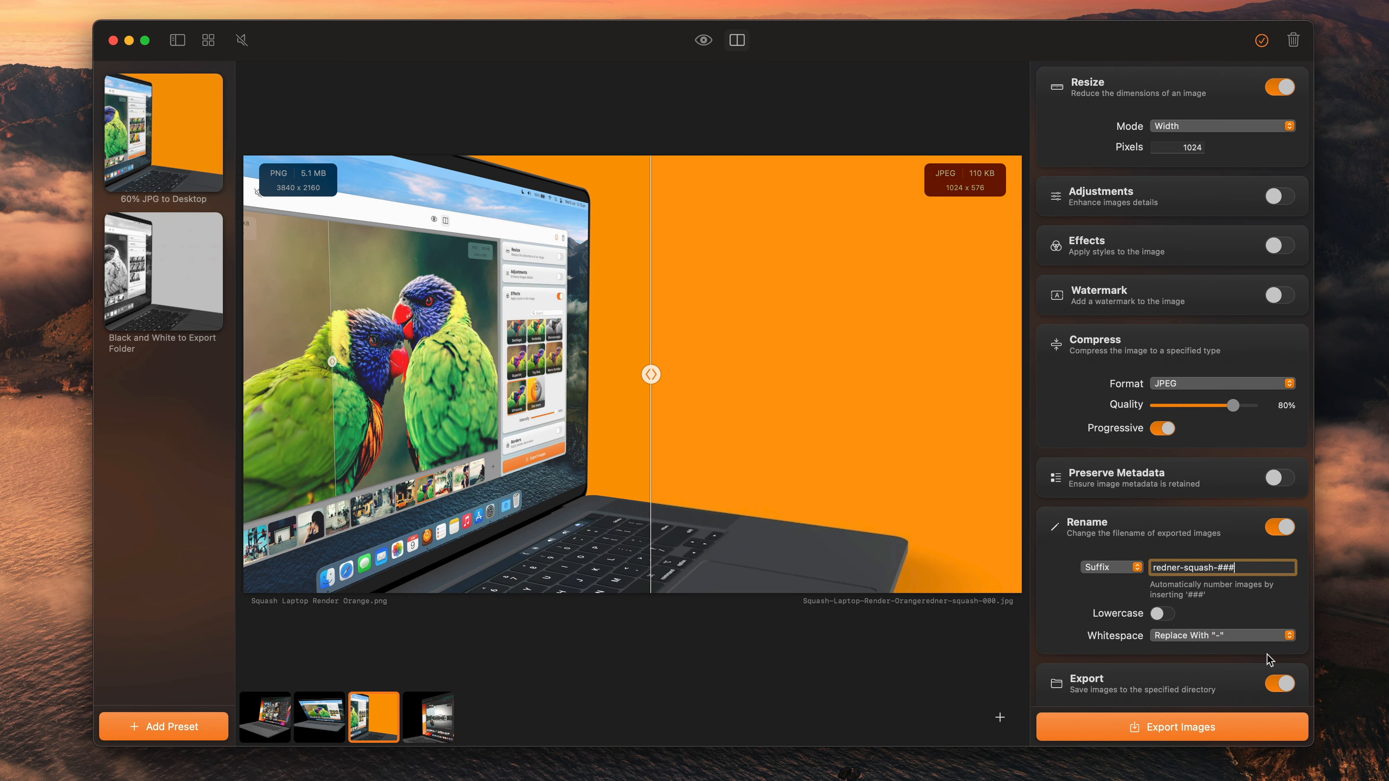
click(1237, 636)
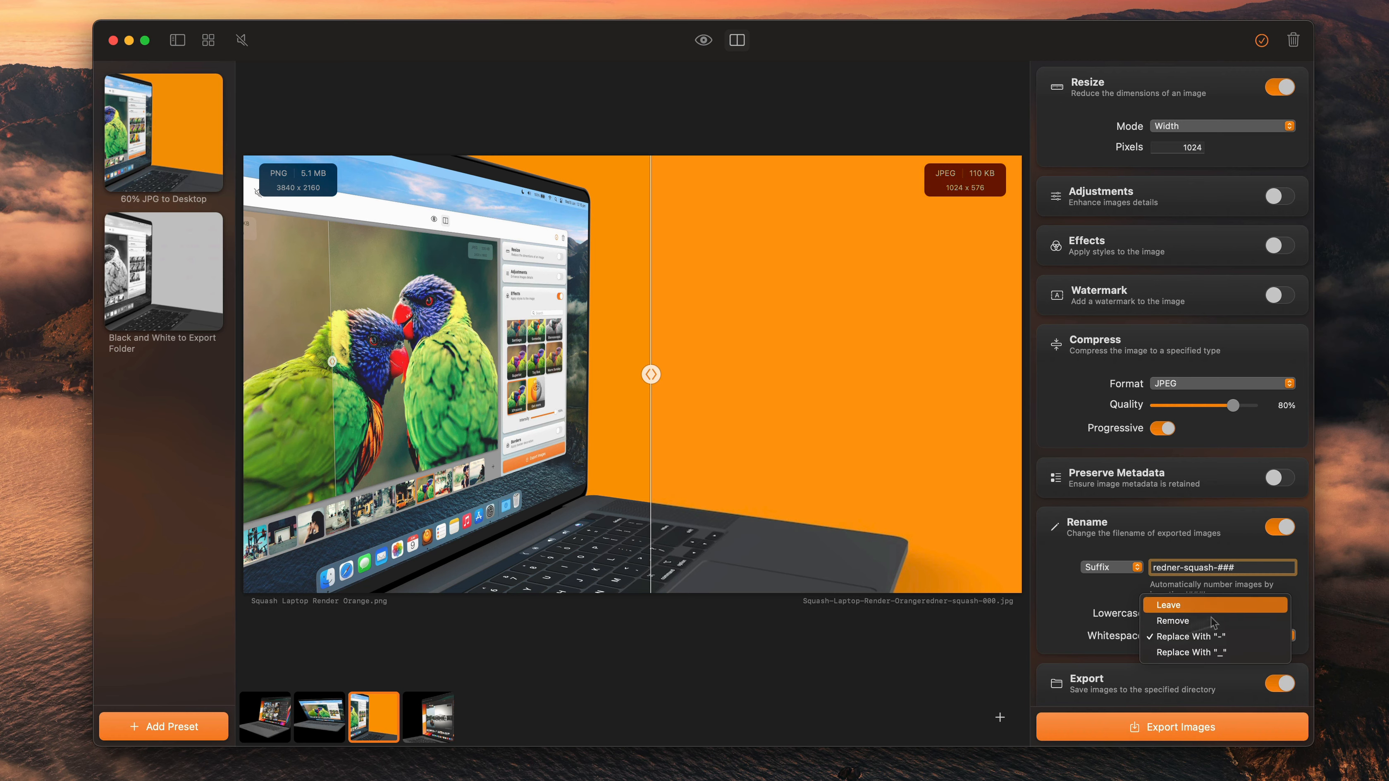
key(Escape)
Step: Configure the renaming to Replace mode with Lowercase turned on and Whitespace set to Leave
click(1162, 614)
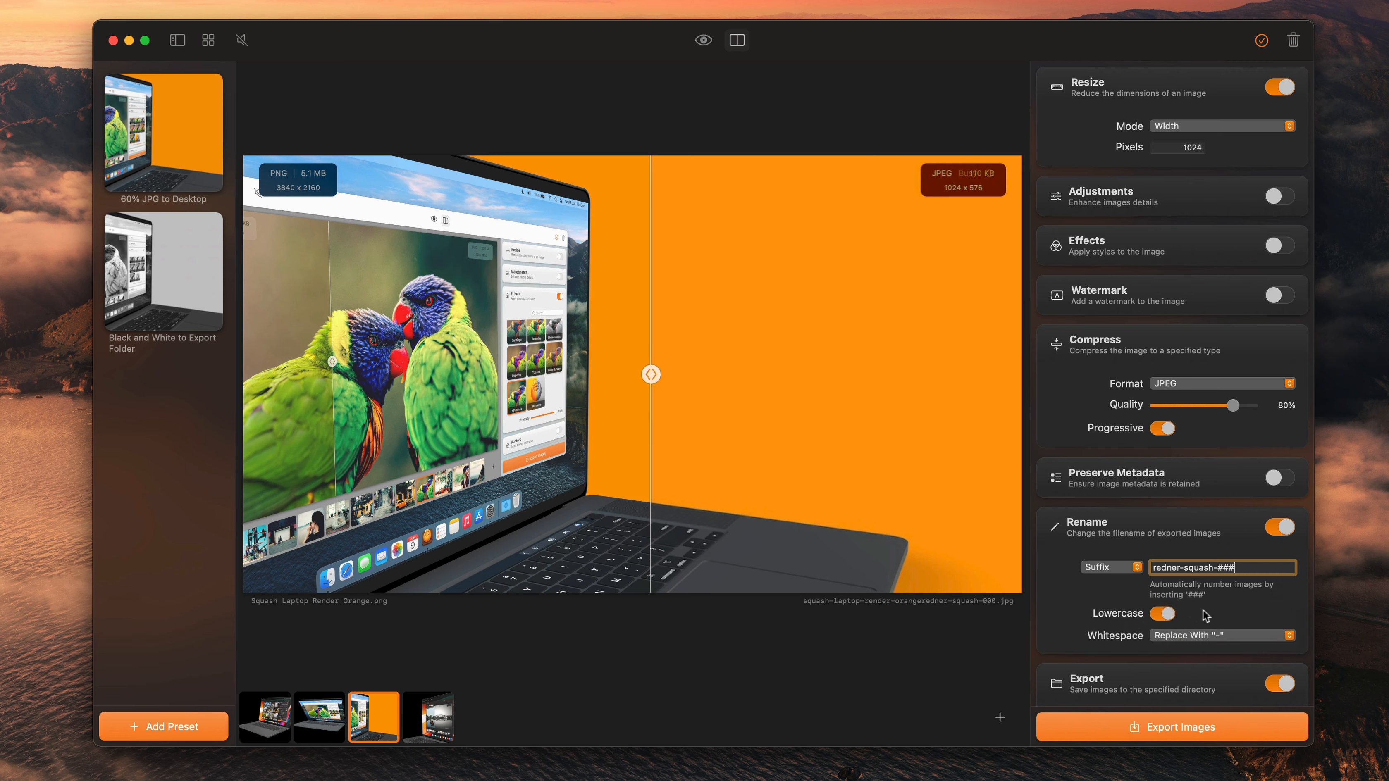
click(1187, 636)
click(1163, 604)
click(1111, 567)
click(1110, 582)
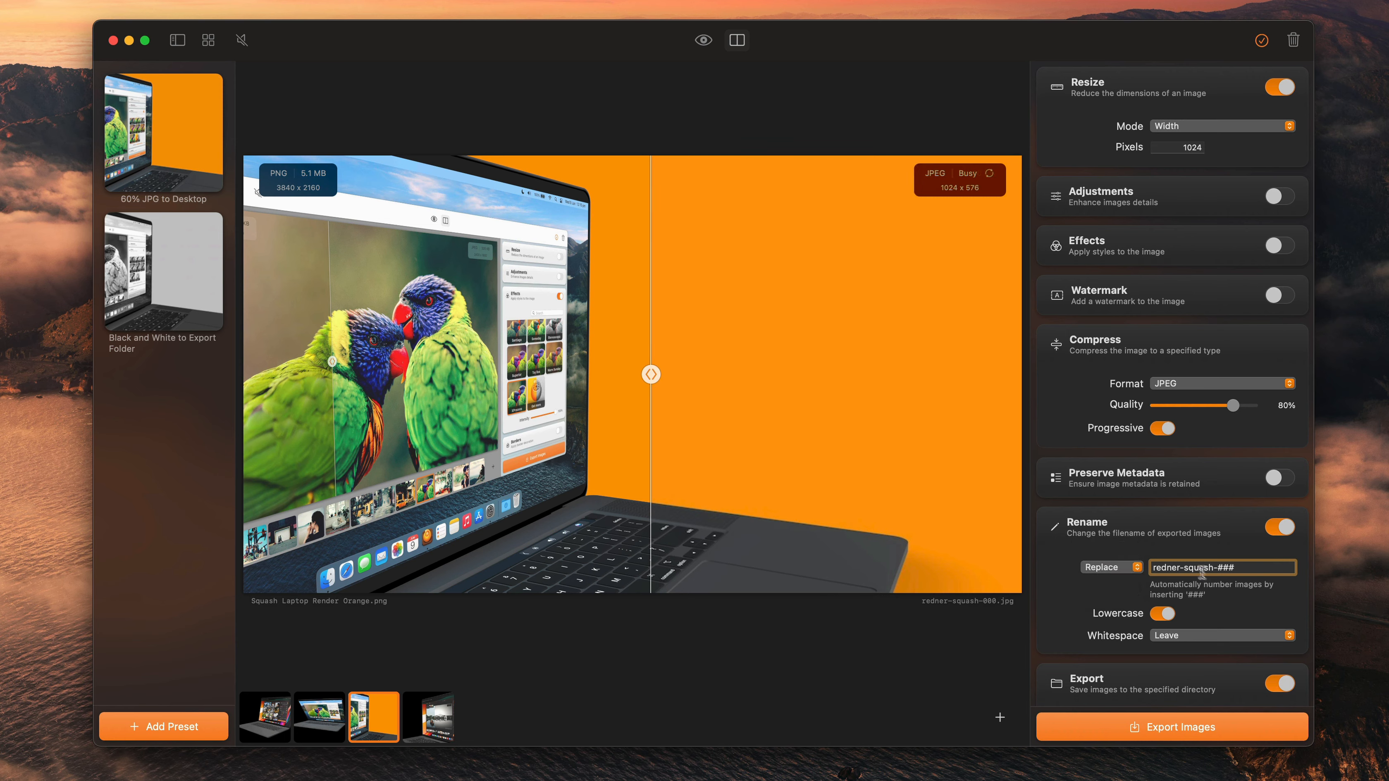
Step: Correct the replacement file name to "render-squash-###" for the exported images
double_click(1169, 568)
text(render)
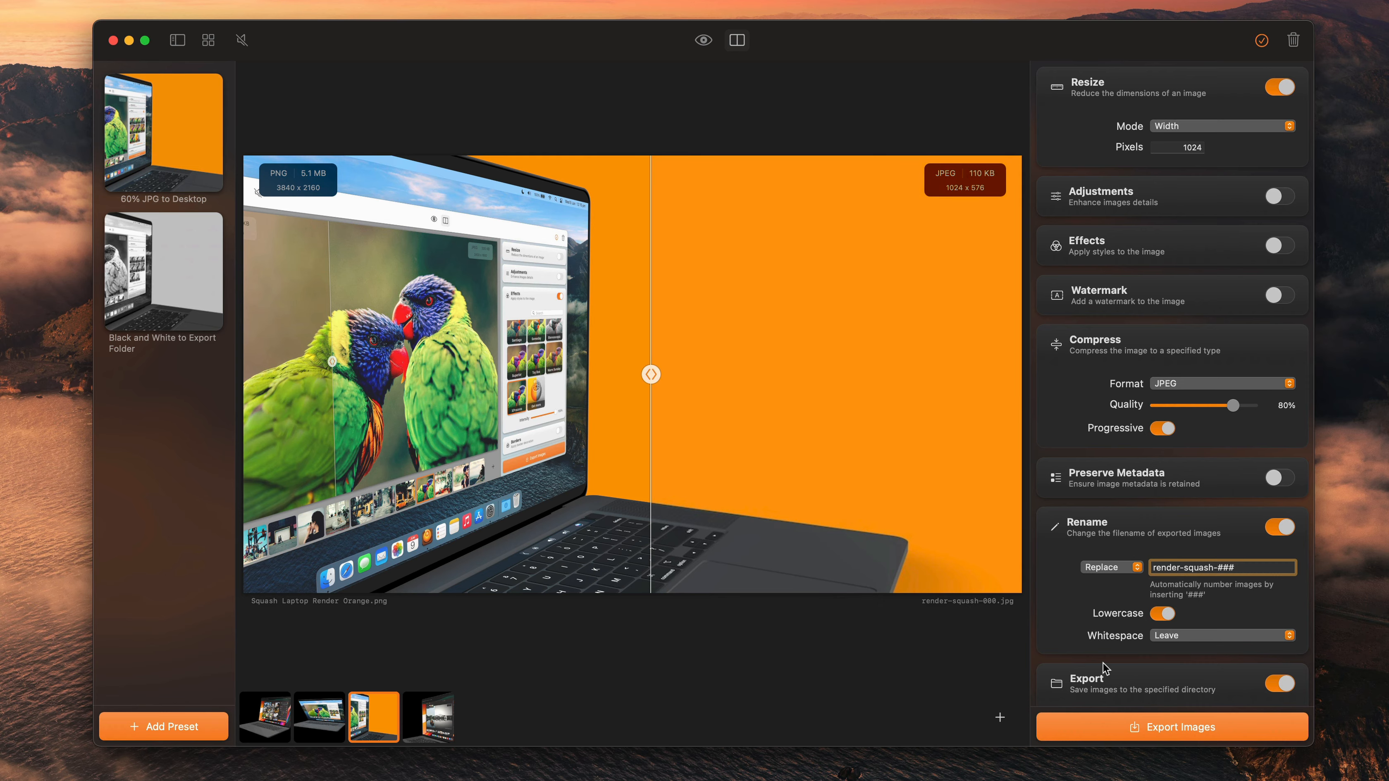
Step: Set the export location to the Desktop and move the earlier squashed photo from the desktop to the Trash
scroll(1103, 669, down, 3)
click(1175, 645)
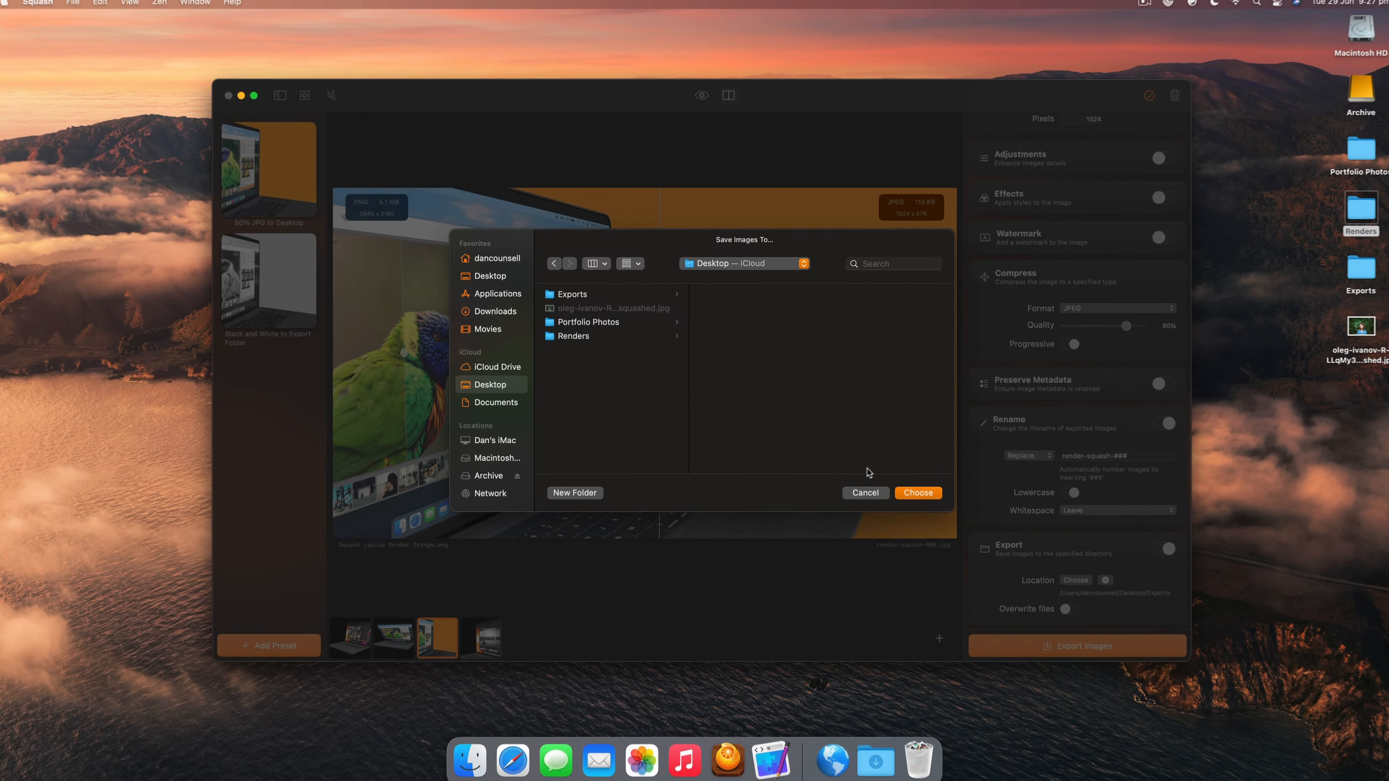
click(935, 504)
drag(1353, 335, 913, 750)
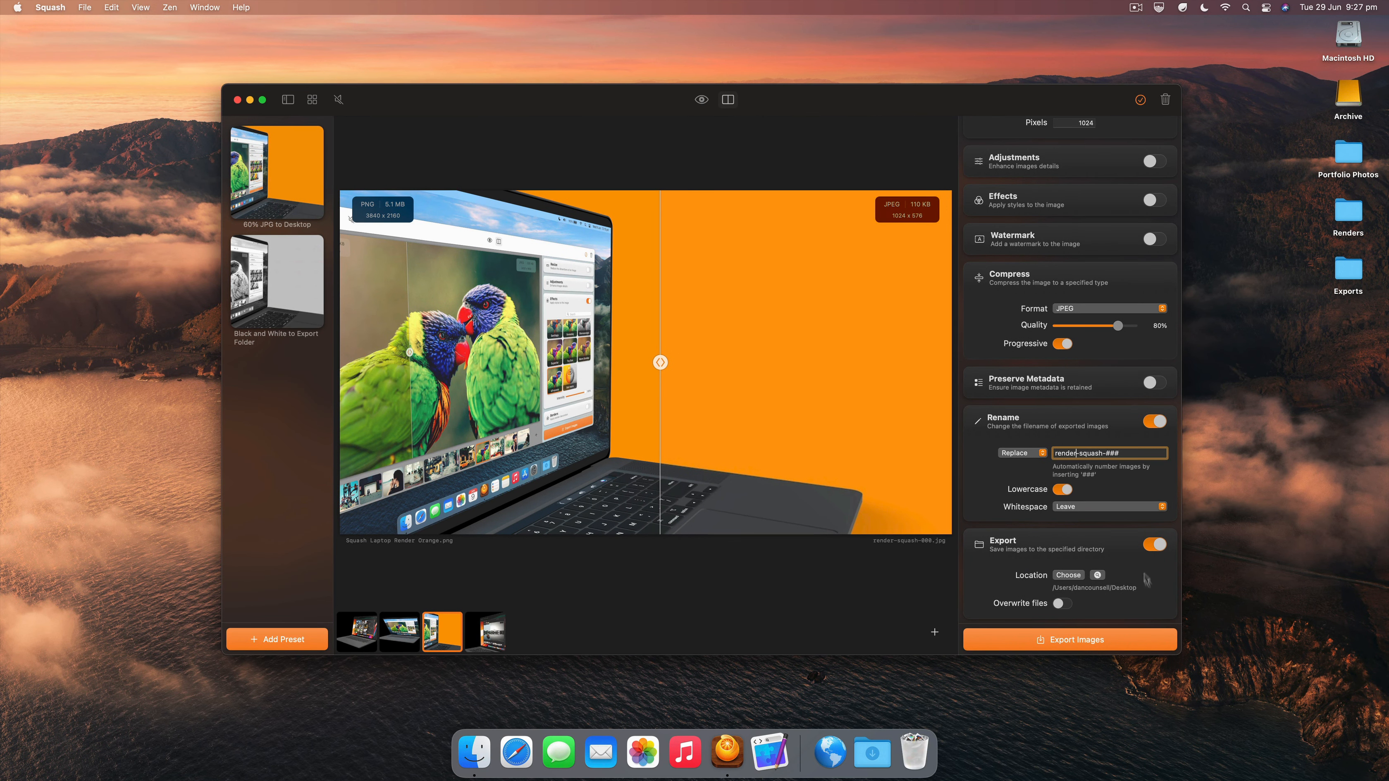
Step: Save the current settings as a new preset named "Screenshots"
click(300, 642)
click(674, 365)
text(Scr)
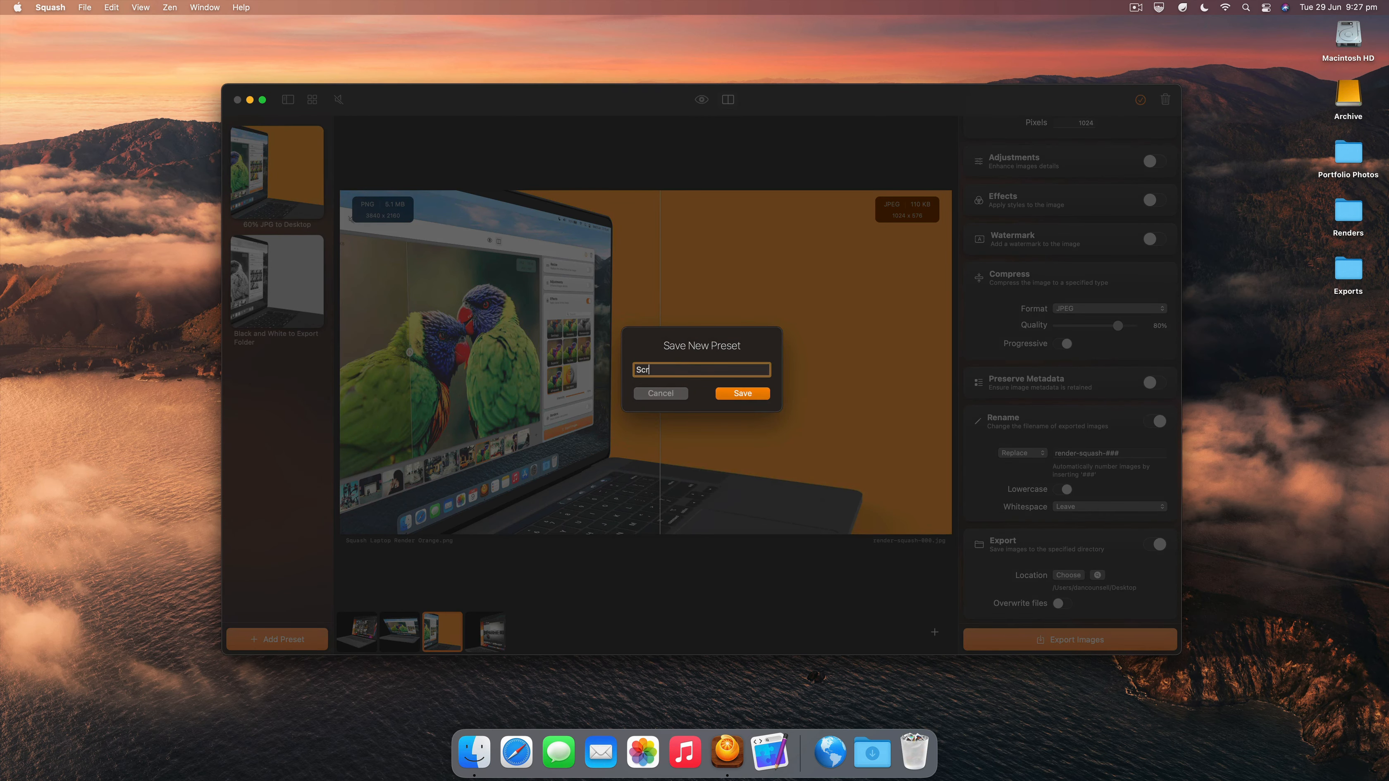
text(eenshots)
click(744, 394)
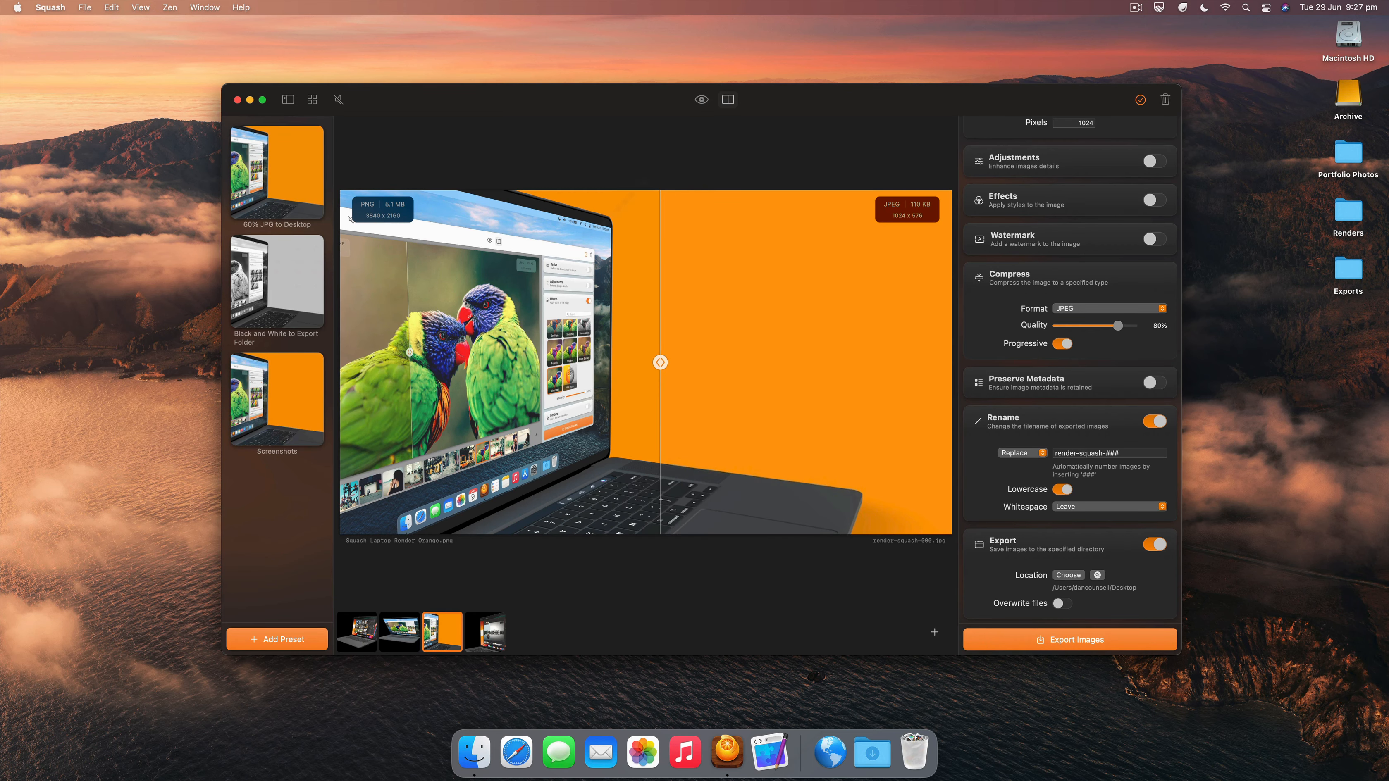
Step: Show all images as a grid and export the second laptop render to the Desktop using the Screenshots preset
click(312, 99)
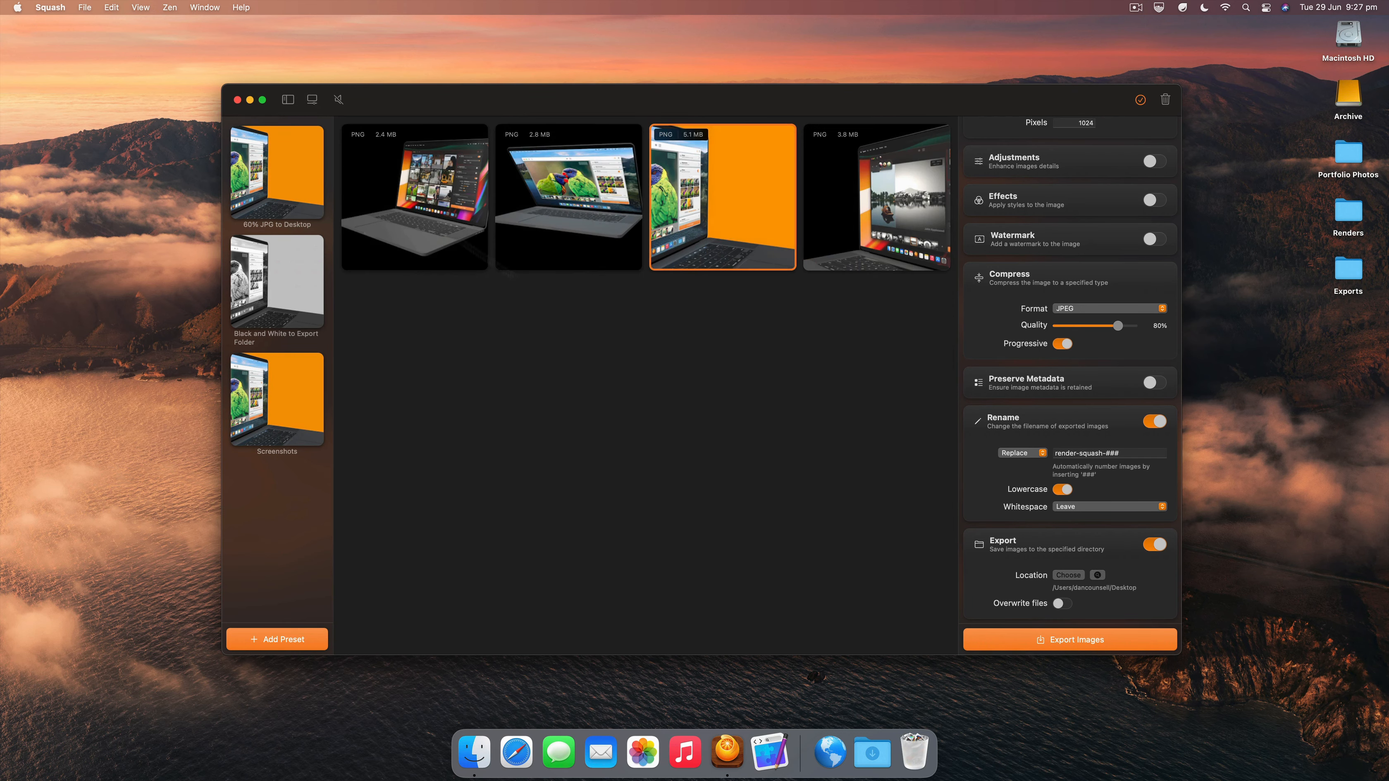
click(580, 212)
right_click(580, 212)
mouse_move(644, 233)
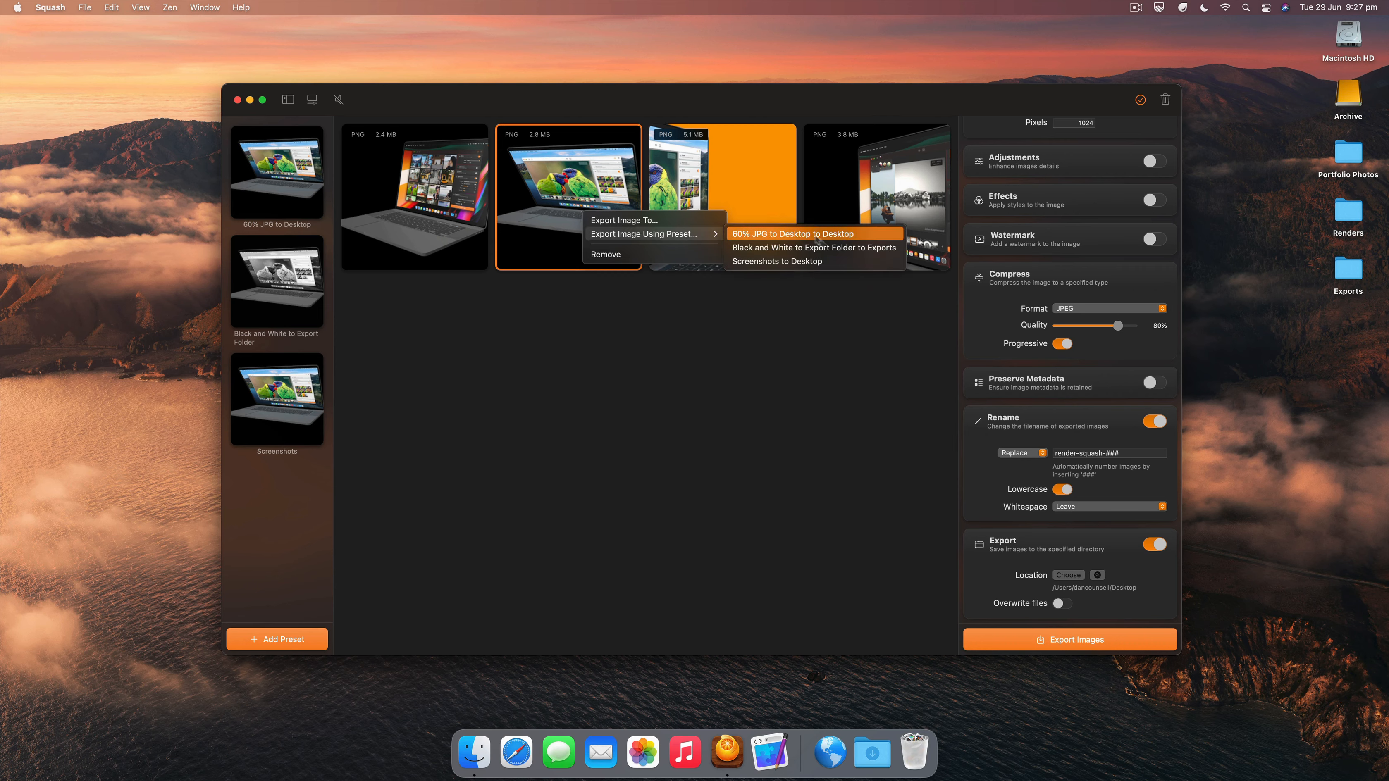
click(845, 265)
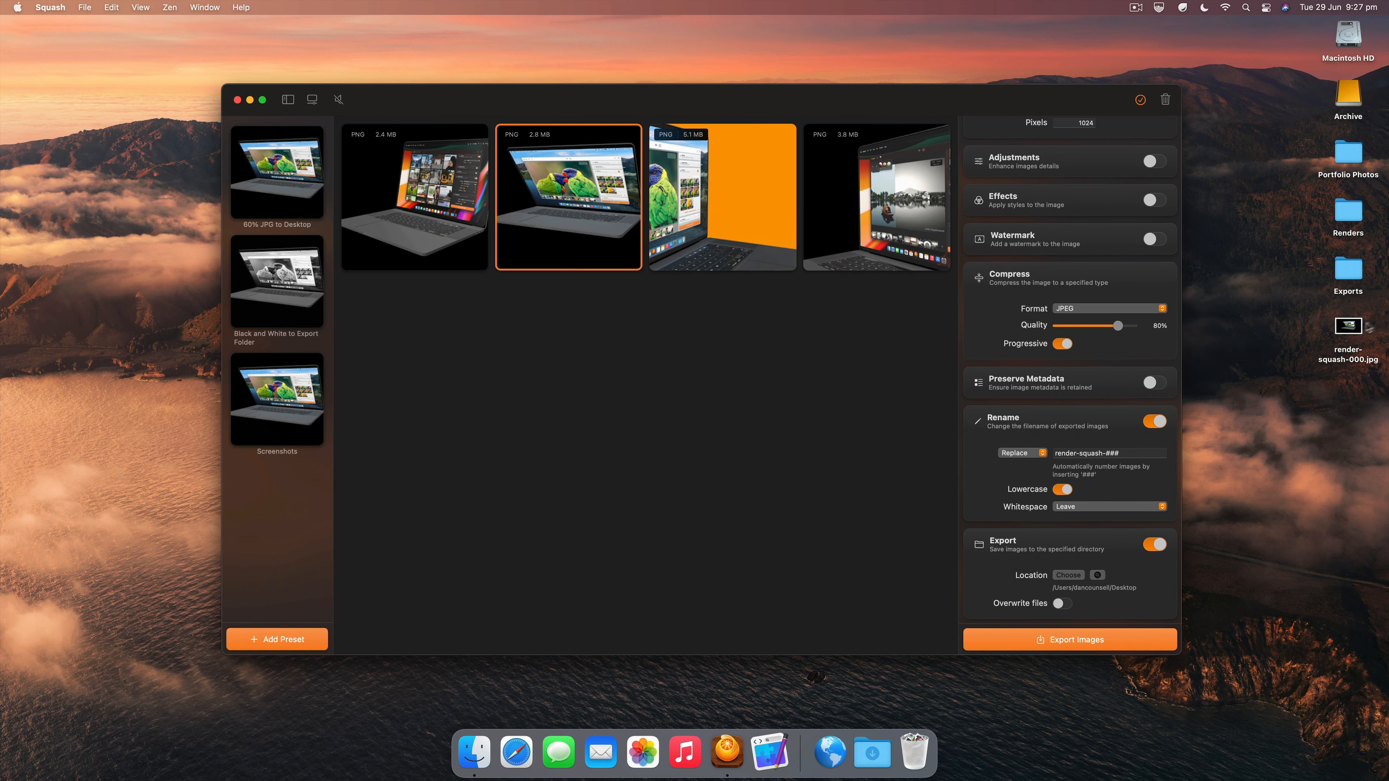
Step: Move the exported render-squash-000.jpg from the desktop to the Trash and return to Squash
click(1349, 326)
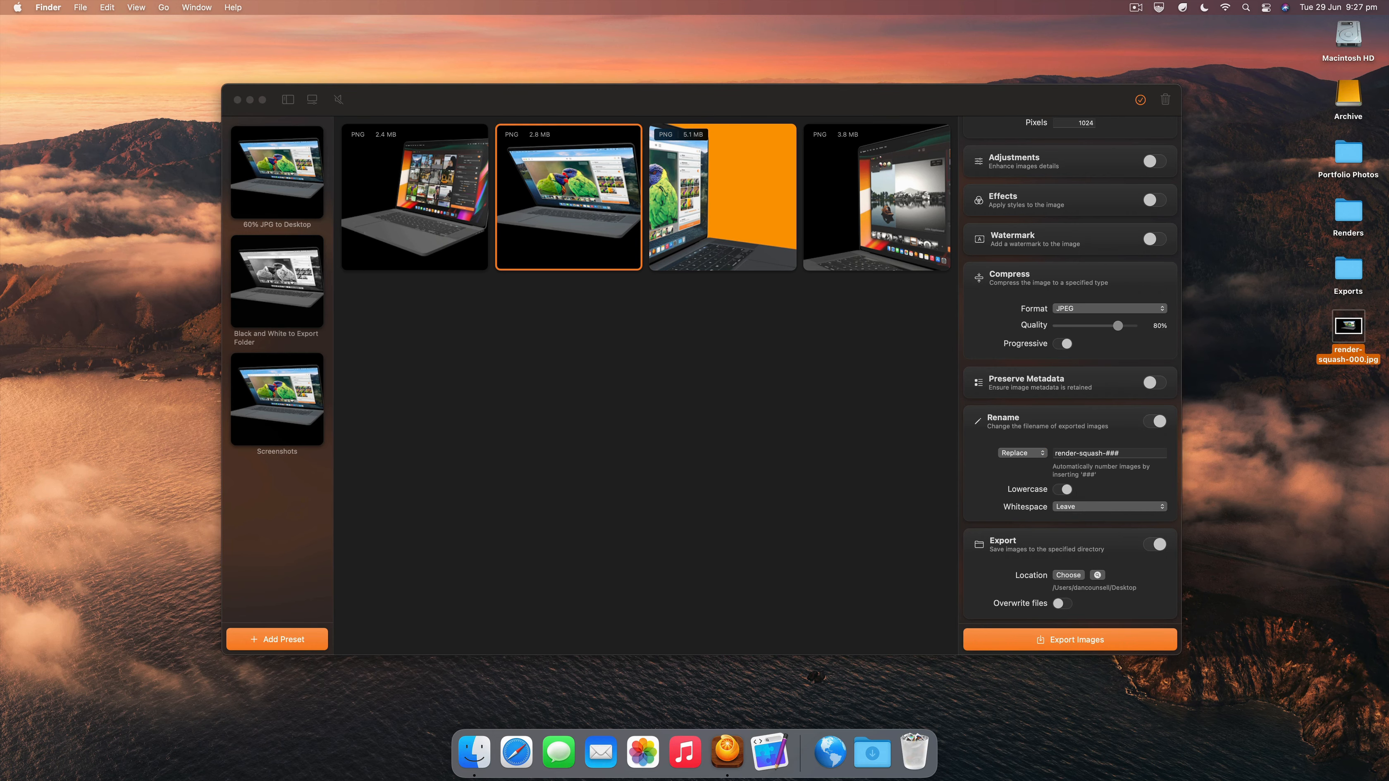
drag(1349, 327, 924, 756)
click(875, 569)
Step: Change the replacement file name to "screenshot-squash-###" and update the Screenshots preset with the current settings
click(1073, 453)
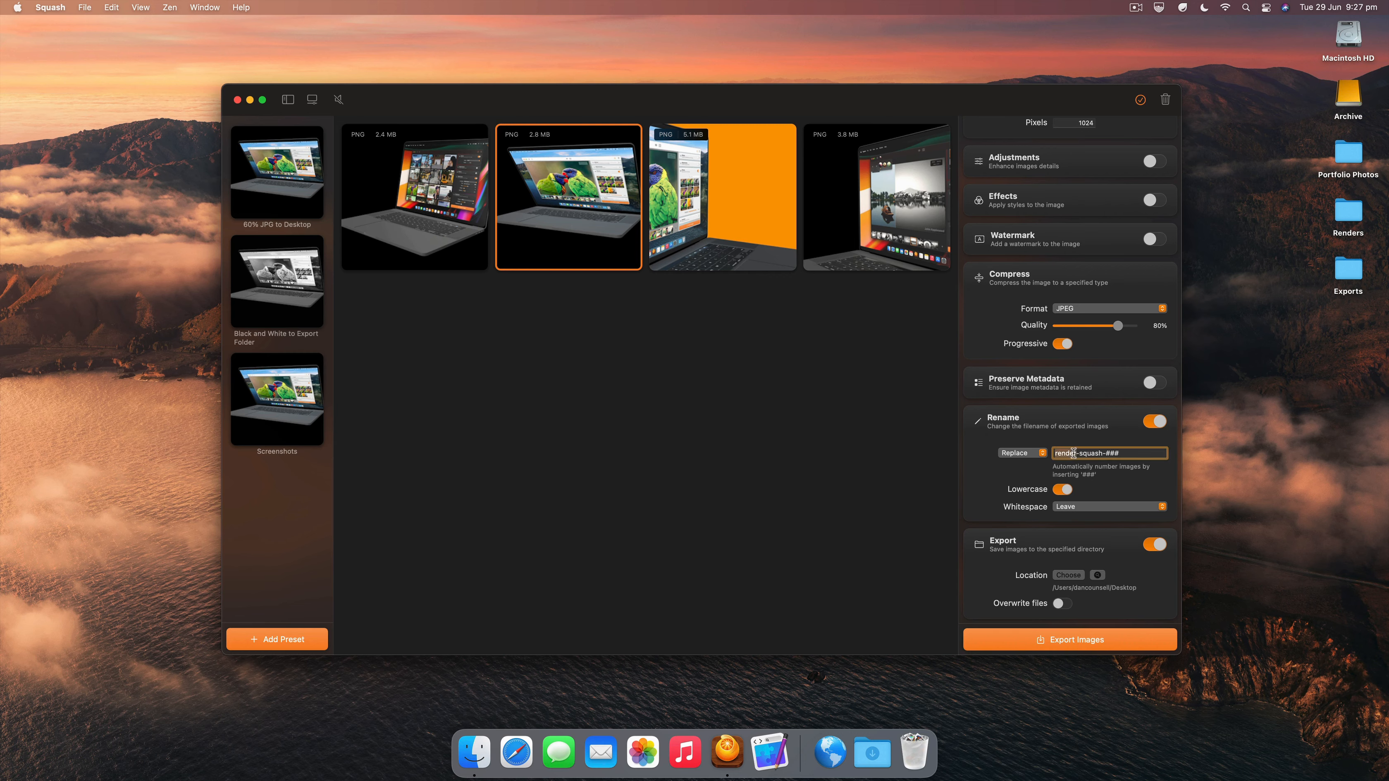
text(screenshot)
right_click(299, 412)
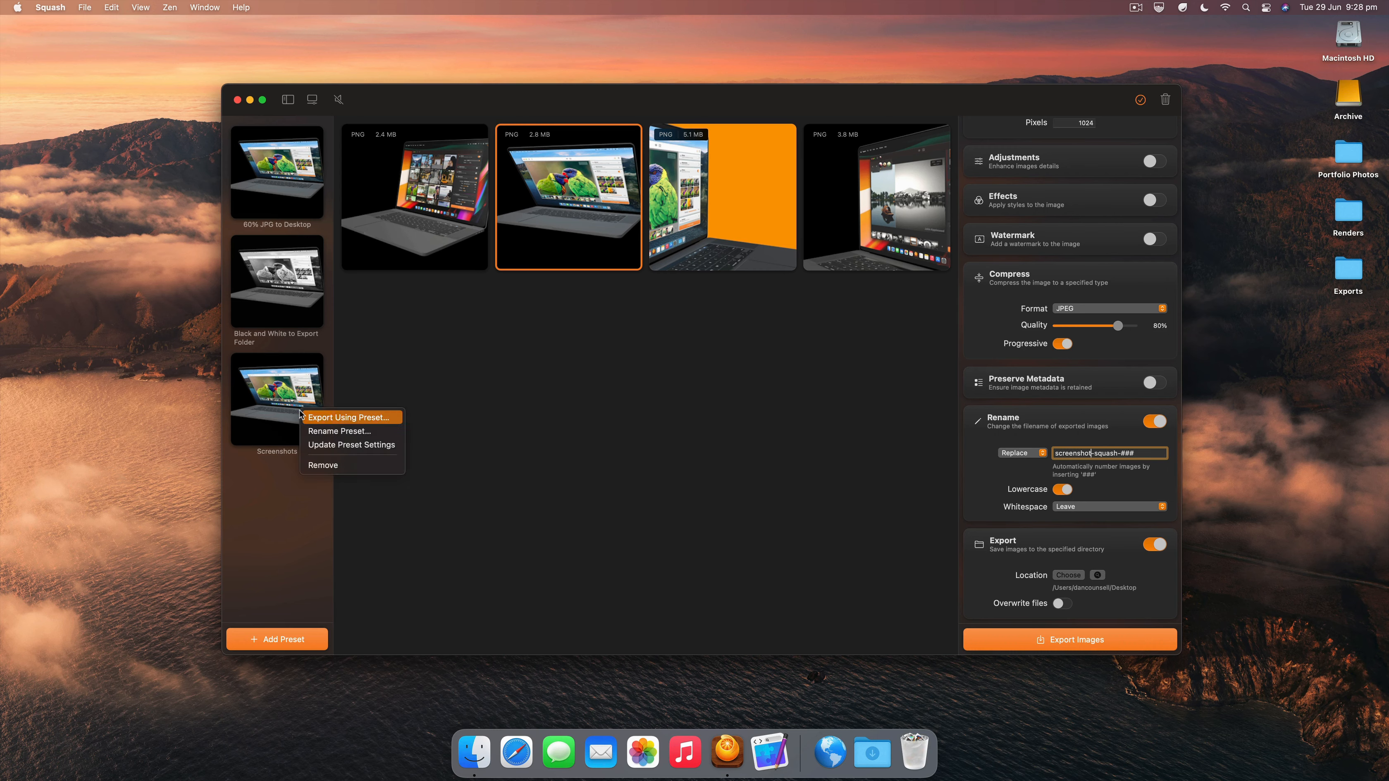
click(381, 446)
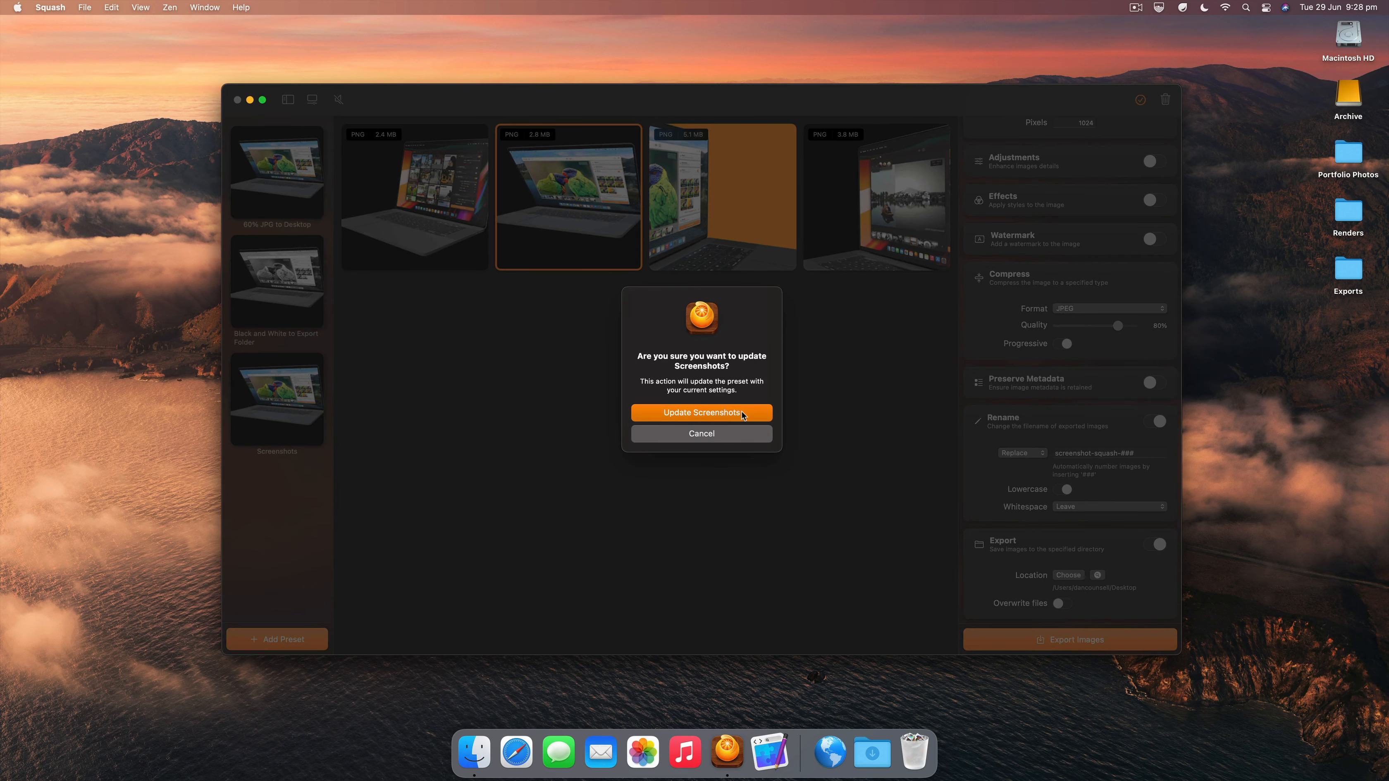
click(728, 419)
Step: Export the orange laptop render to the Desktop using the Screenshots preset, and move the exported file to the Trash
click(391, 185)
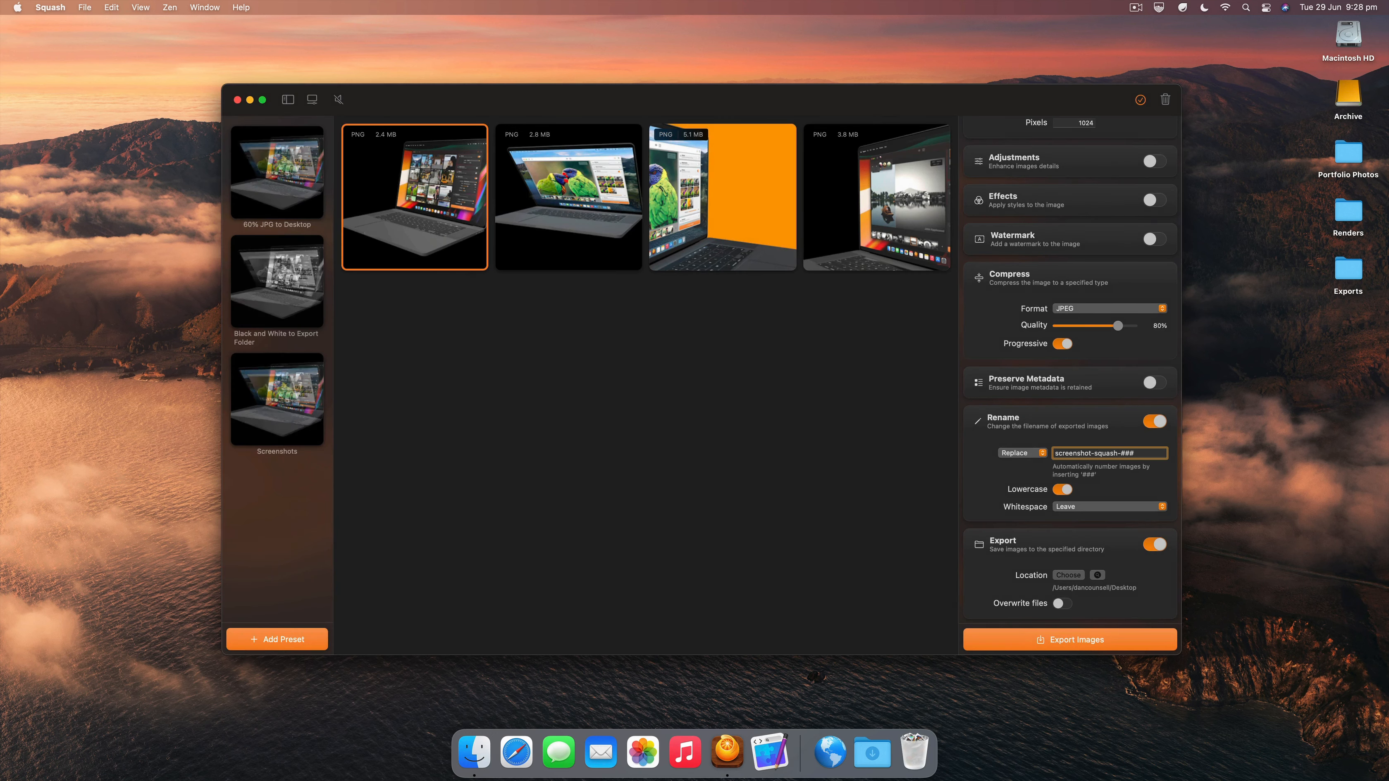
click(573, 196)
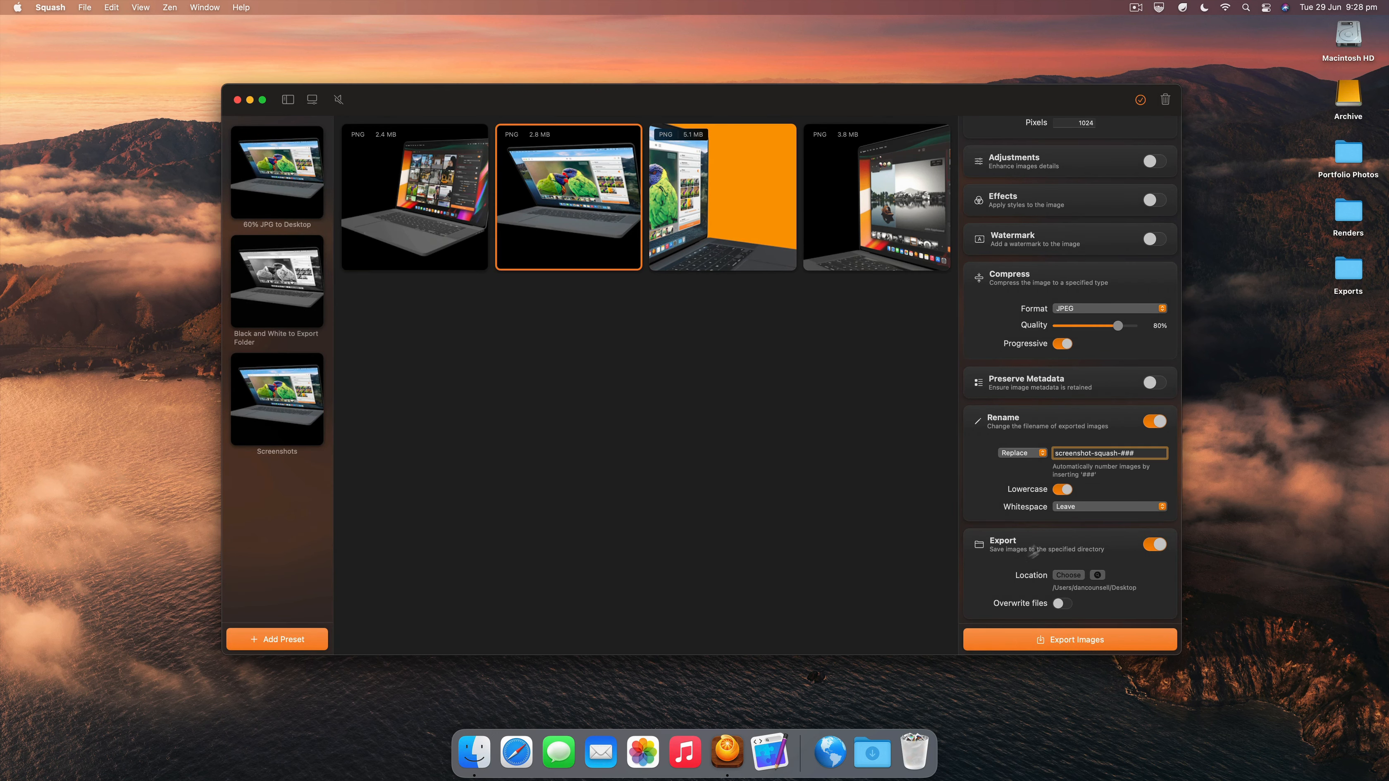
click(758, 223)
right_click(764, 229)
mouse_move(826, 244)
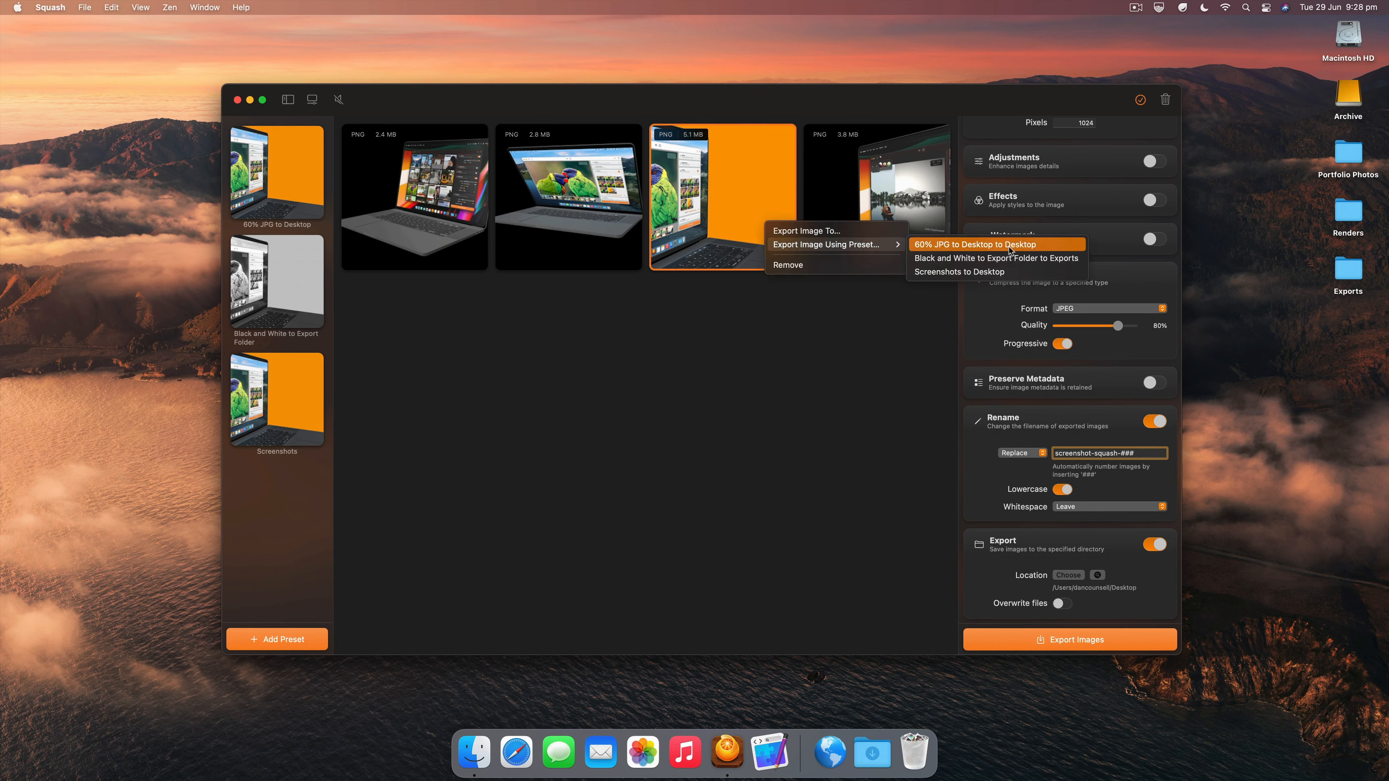
click(1013, 272)
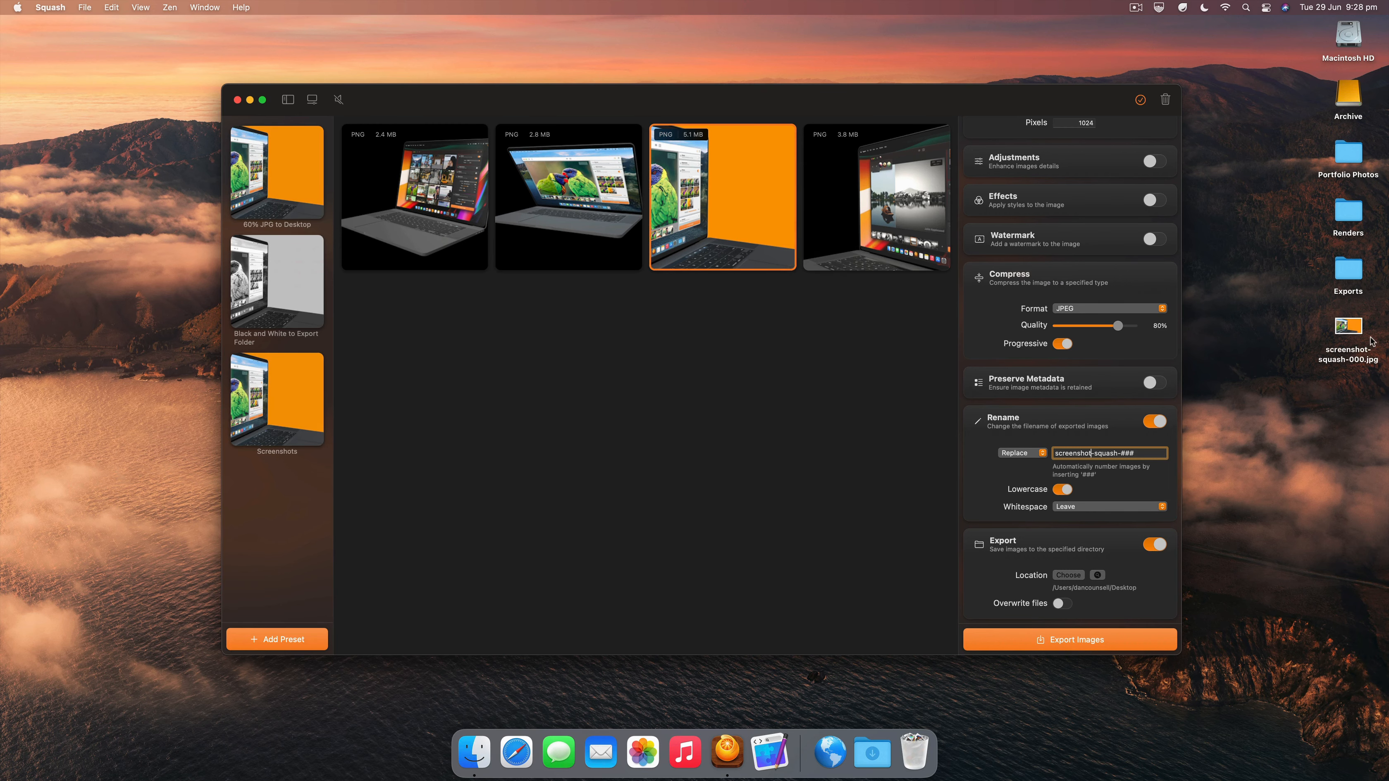
click(1357, 335)
drag(1354, 326, 916, 753)
Step: Export all the renders using the Screenshots preset and move the exported screenshot-squash files to the Trash
click(264, 375)
right_click(263, 375)
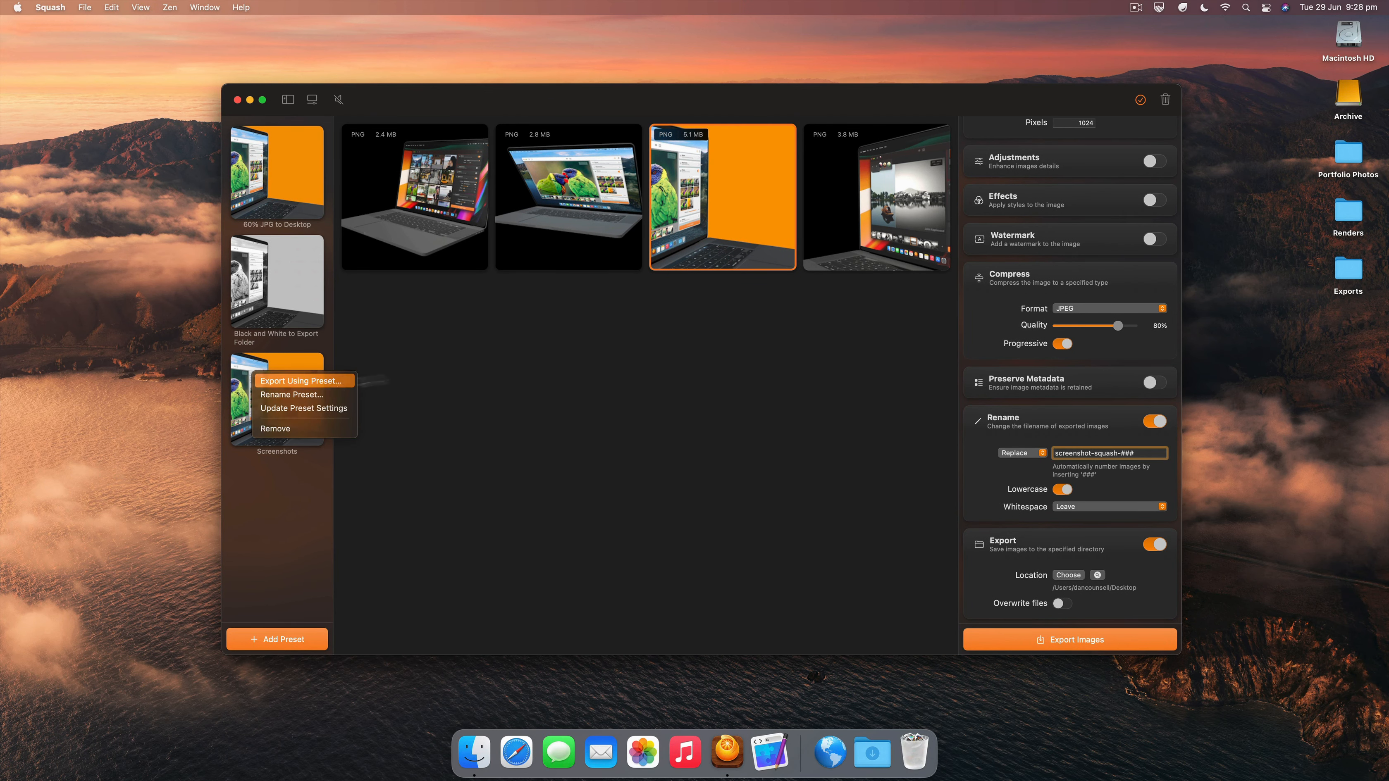
click(337, 388)
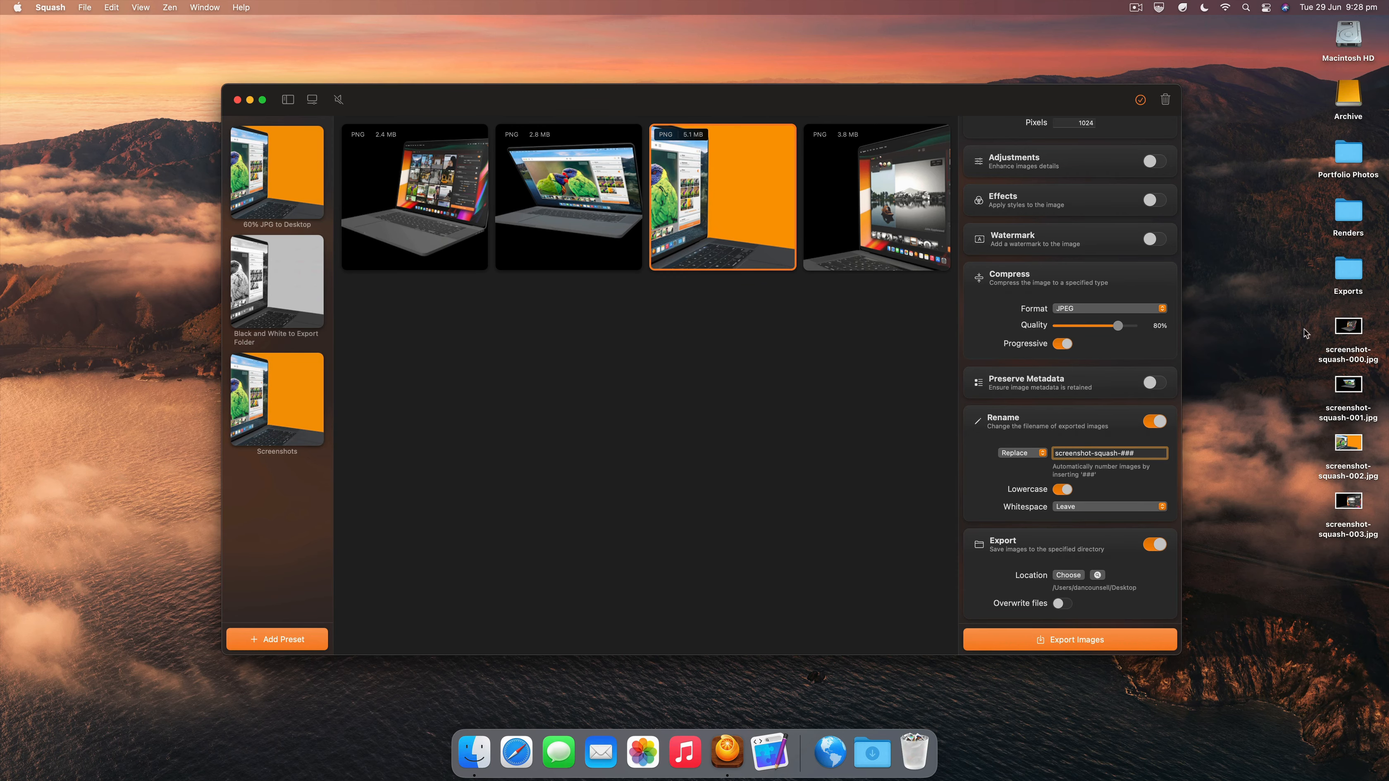
drag(1304, 330, 915, 758)
click(293, 455)
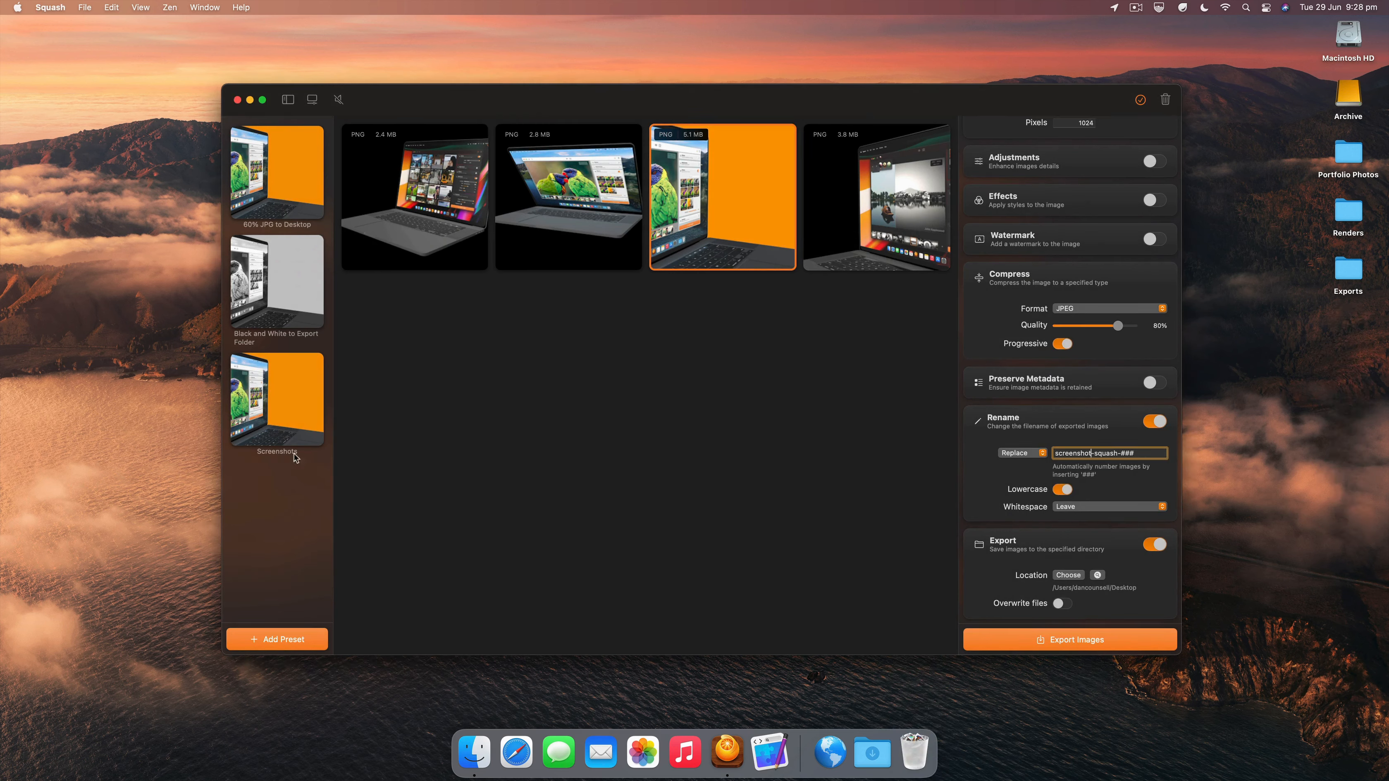
right_click(281, 408)
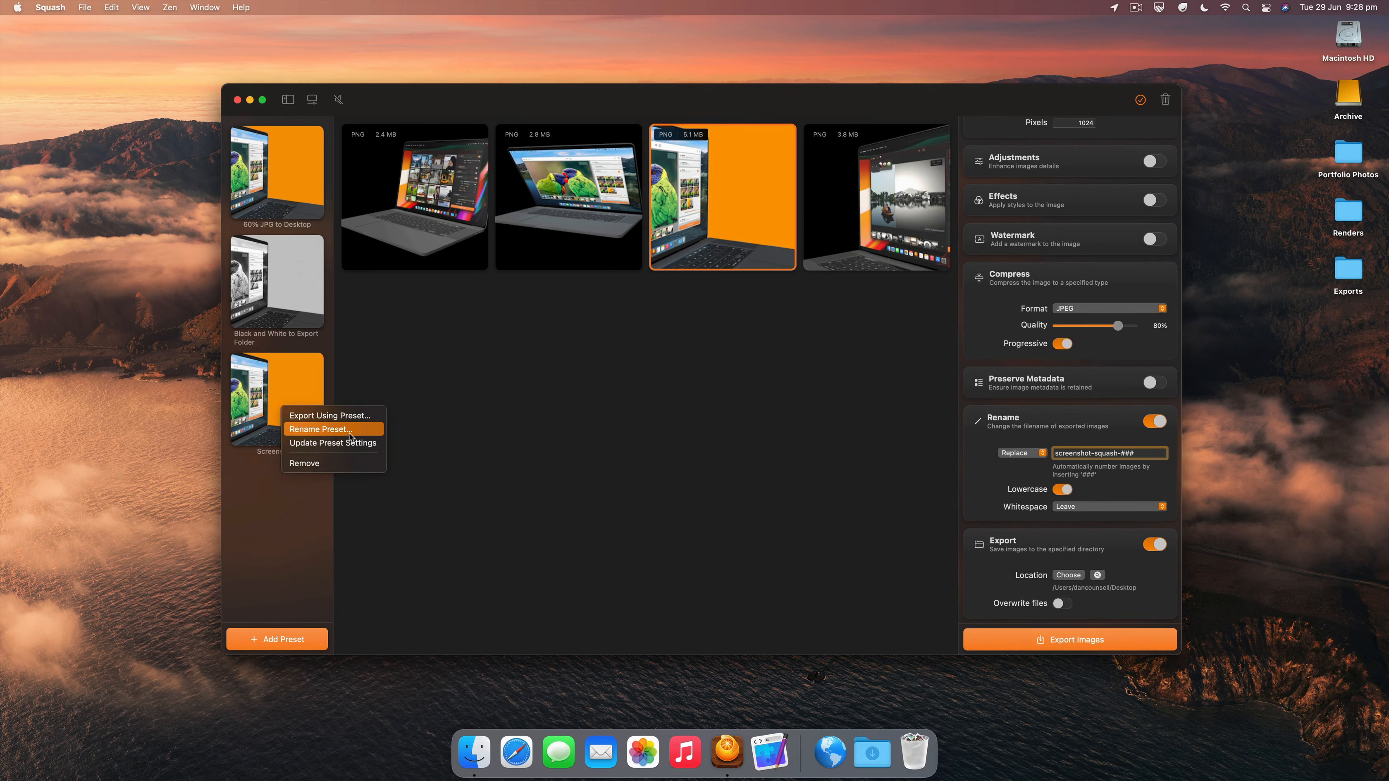
click(441, 380)
Step: Rename the "Black and White to Export Folder" preset to "Black & White"
right_click(280, 308)
click(327, 330)
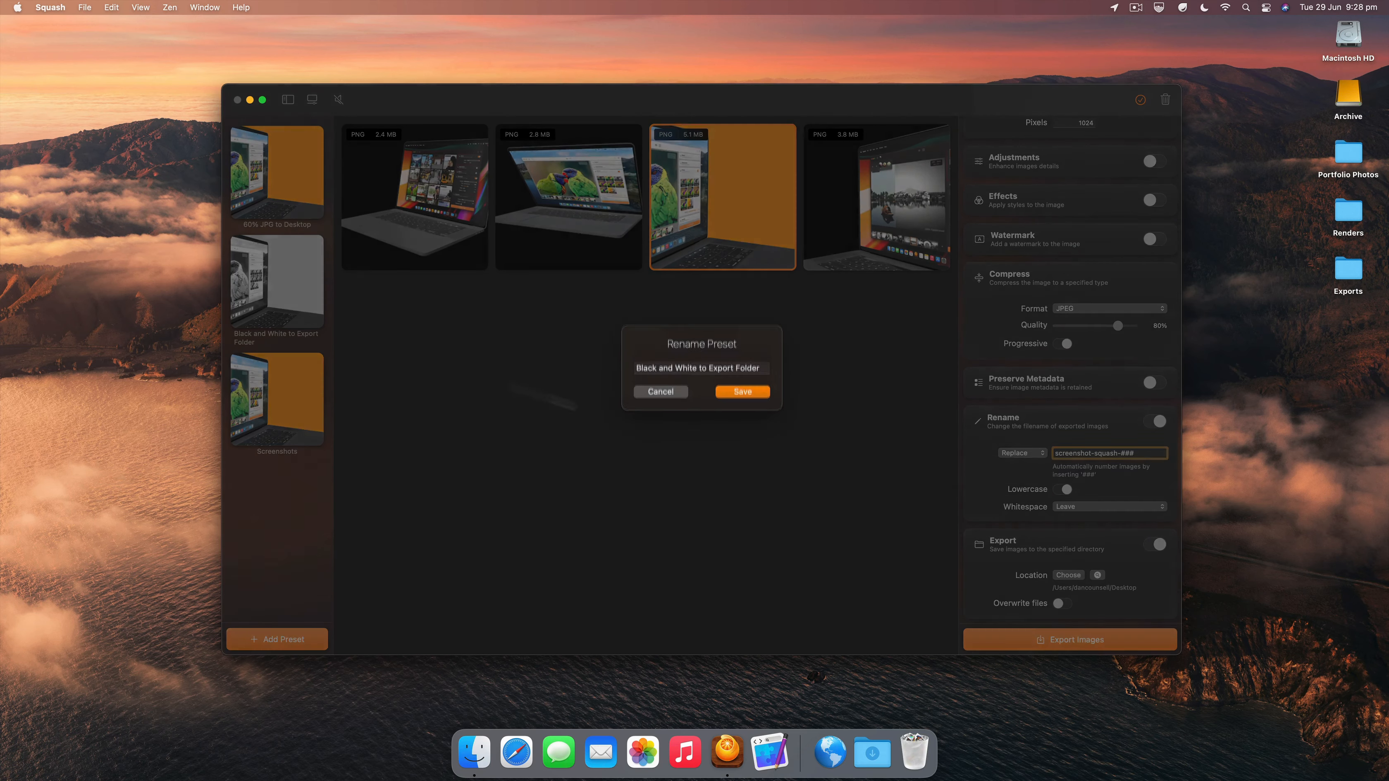
click(666, 370)
click(667, 370)
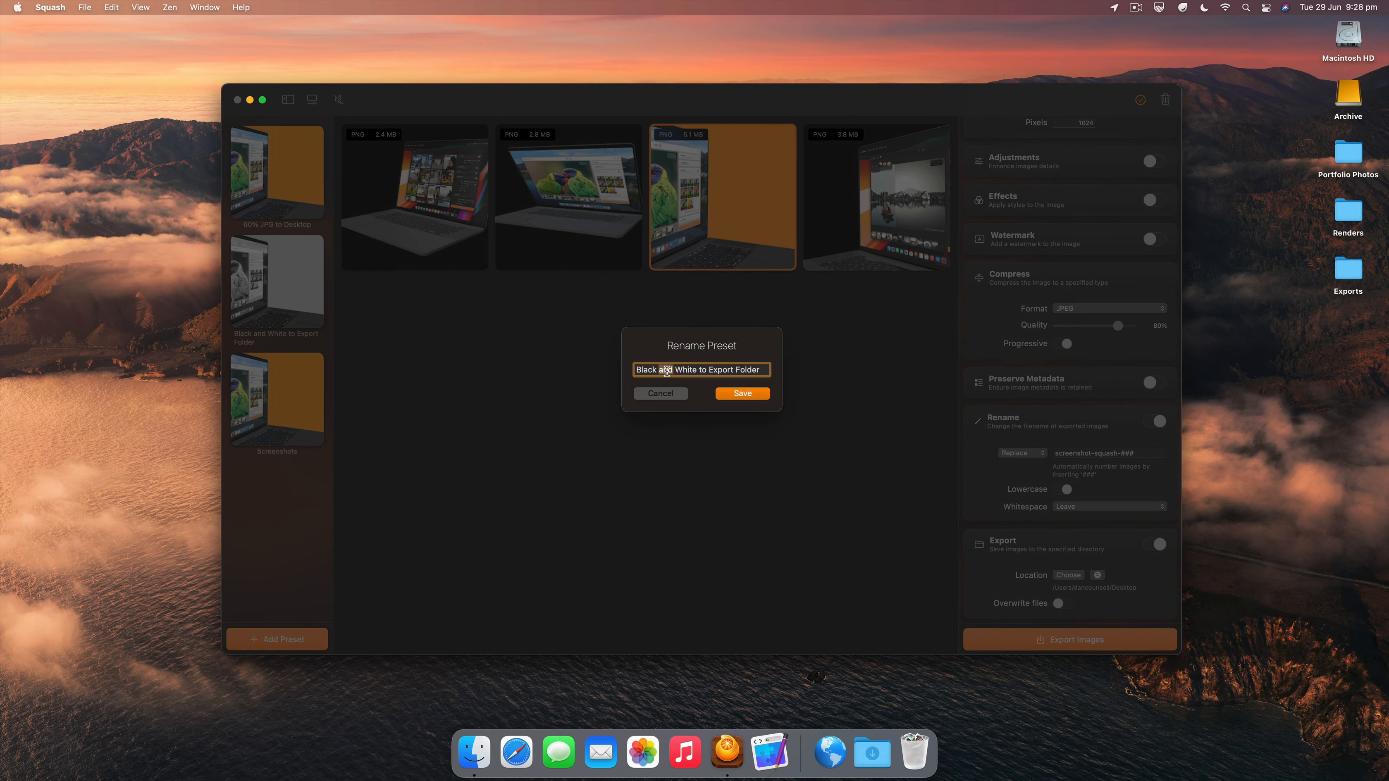
text(&)
drag(704, 370, 786, 375)
key(BackSpace)
key(BackSpace)
key(BackSpace)
key(BackSpace)
key(BackSpace)
click(757, 394)
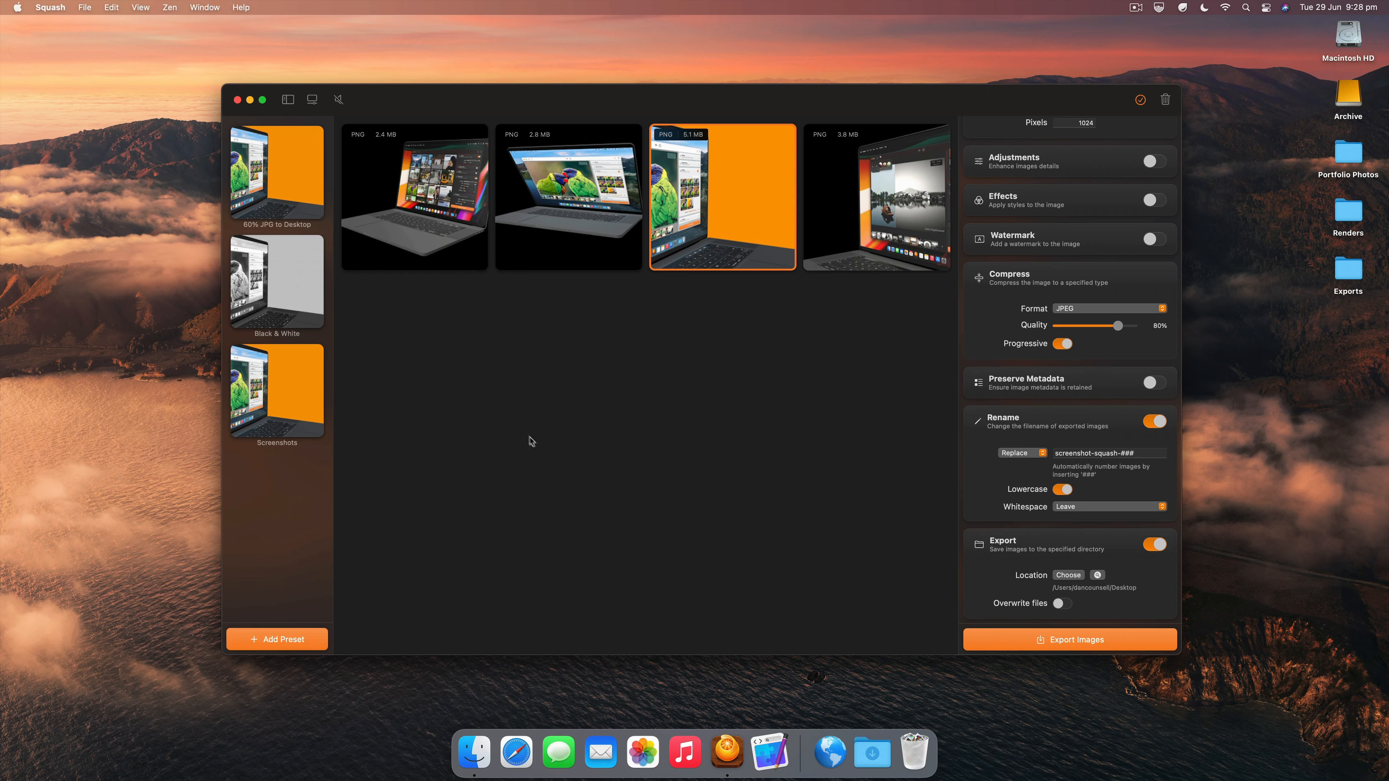
Step: Export the second laptop render to the Exports folder using the Black & White preset
right_click(296, 310)
right_click(579, 229)
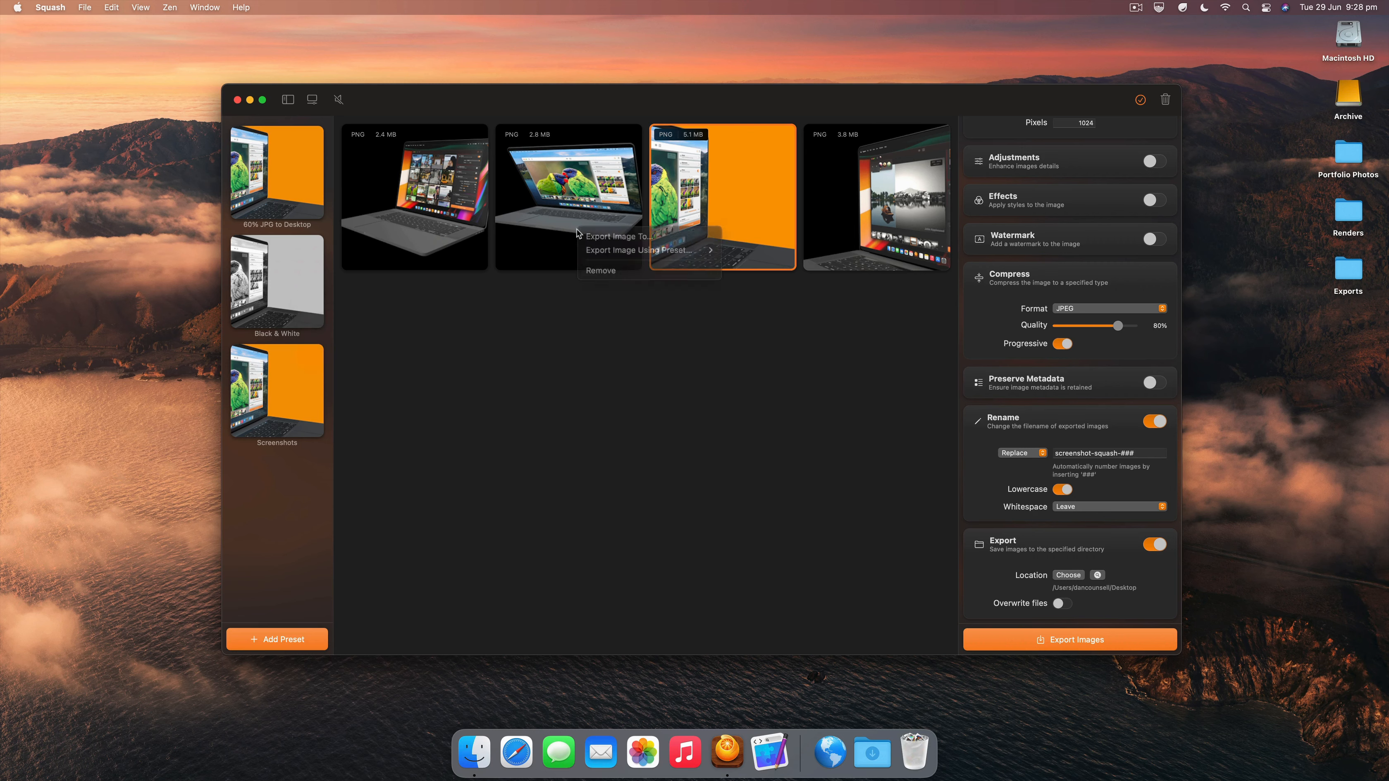
mouse_move(637, 250)
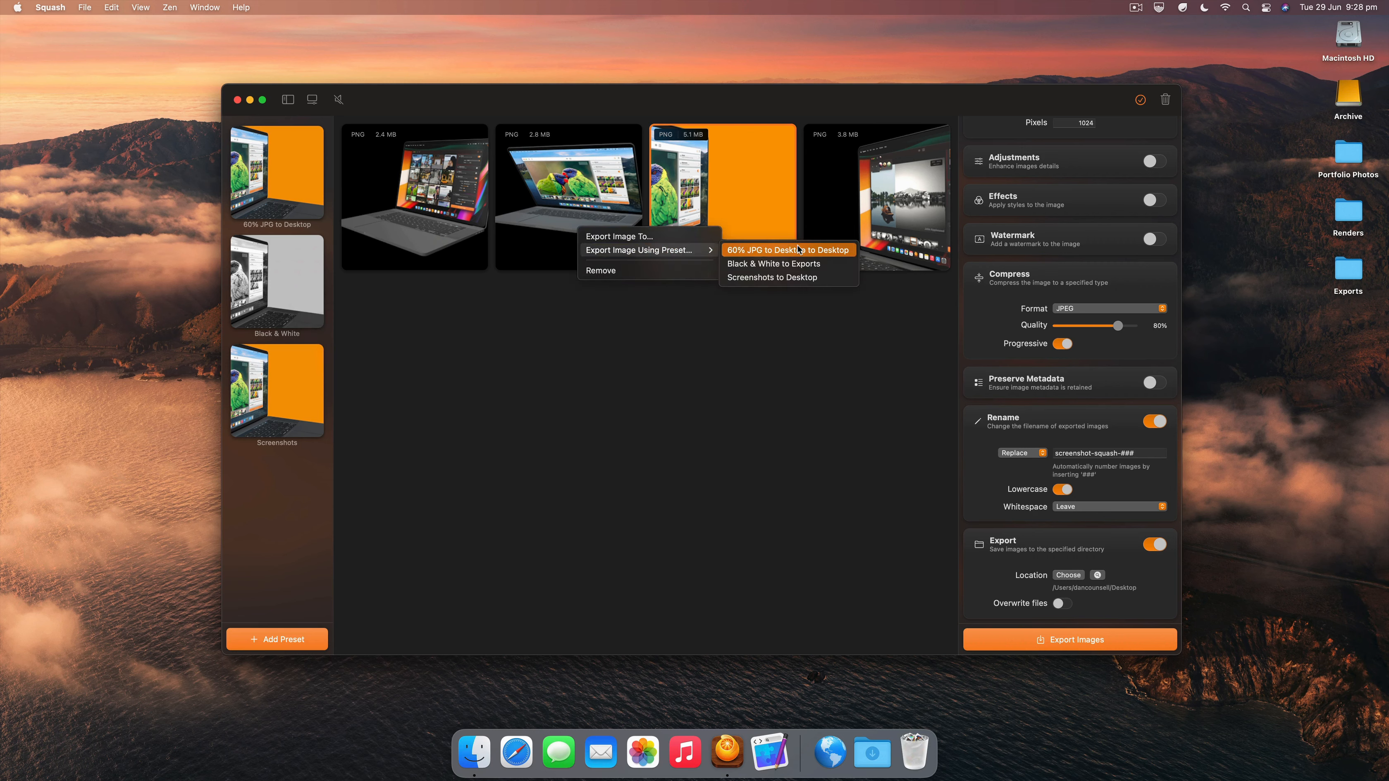
click(834, 268)
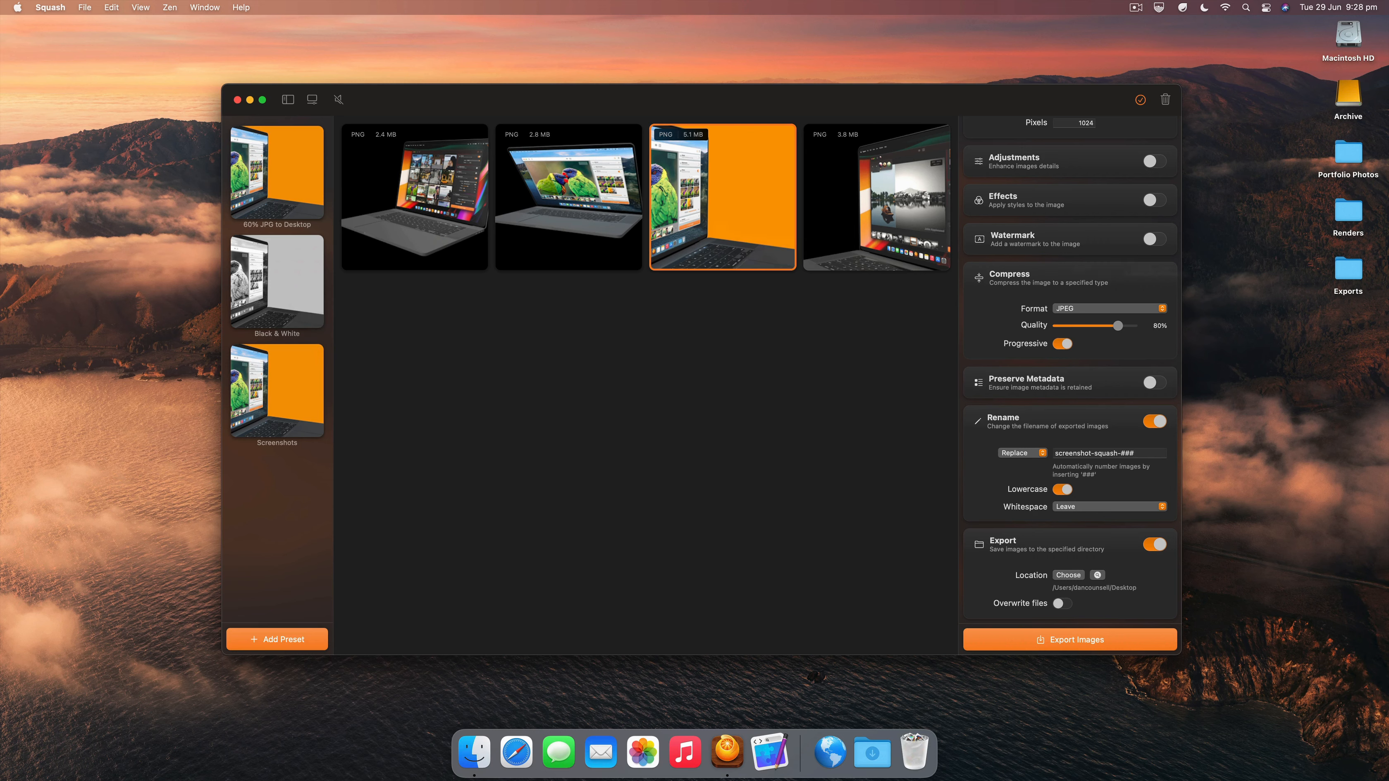
Step: Open the Exports folder on the desktop, preview Render3-squashed.jpg and close the folder window
double_click(1333, 269)
click(615, 191)
key(space)
key(space)
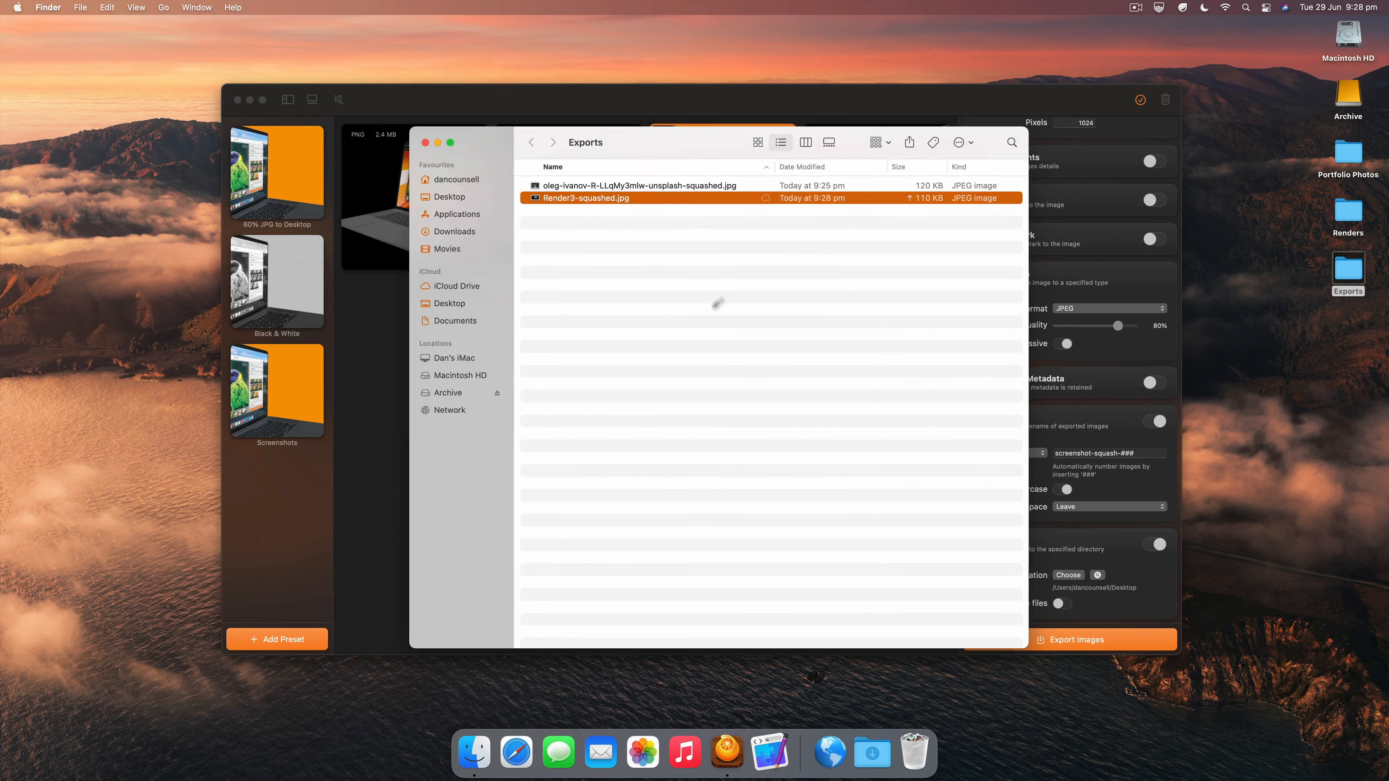
key(super+w)
Step: Export all the renders using the Black & White preset and check the resulting files in the Exports folder
right_click(290, 289)
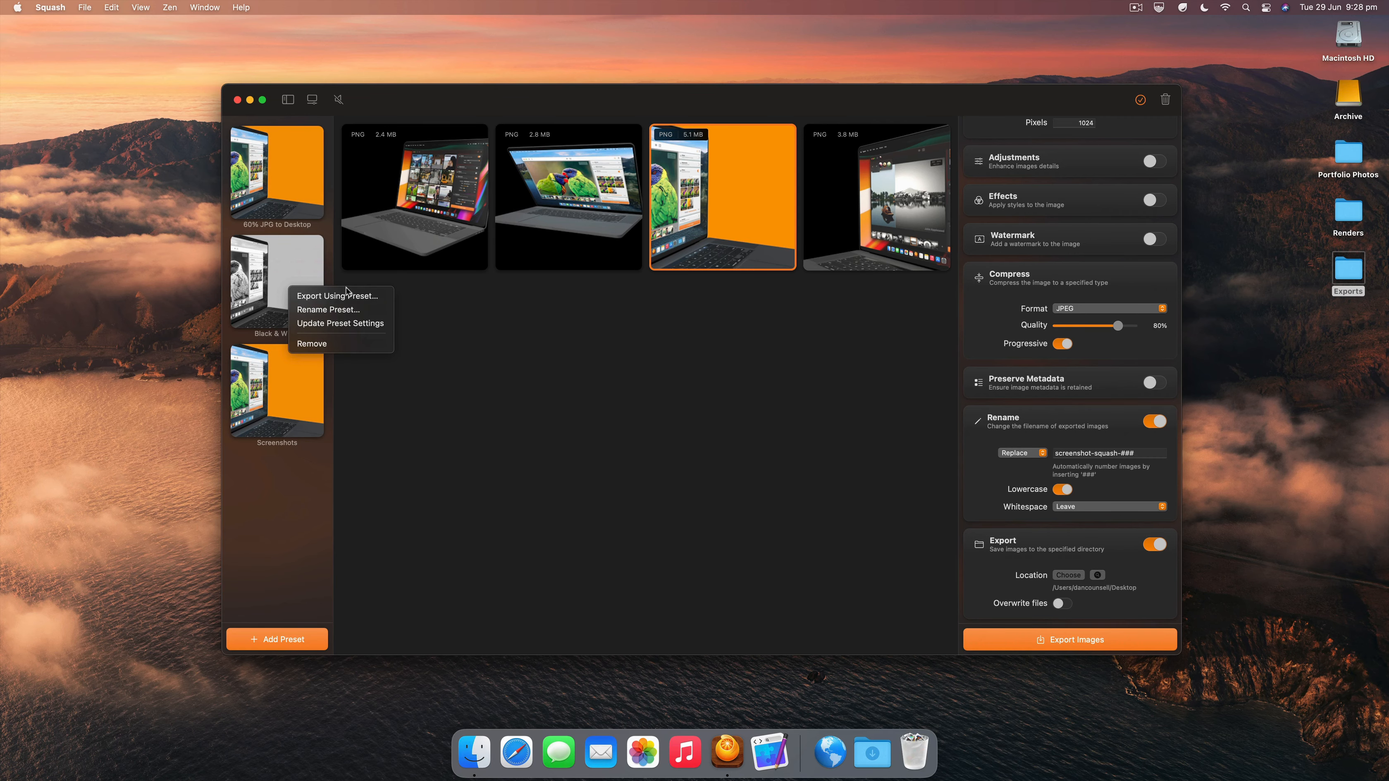
click(356, 297)
click(1350, 272)
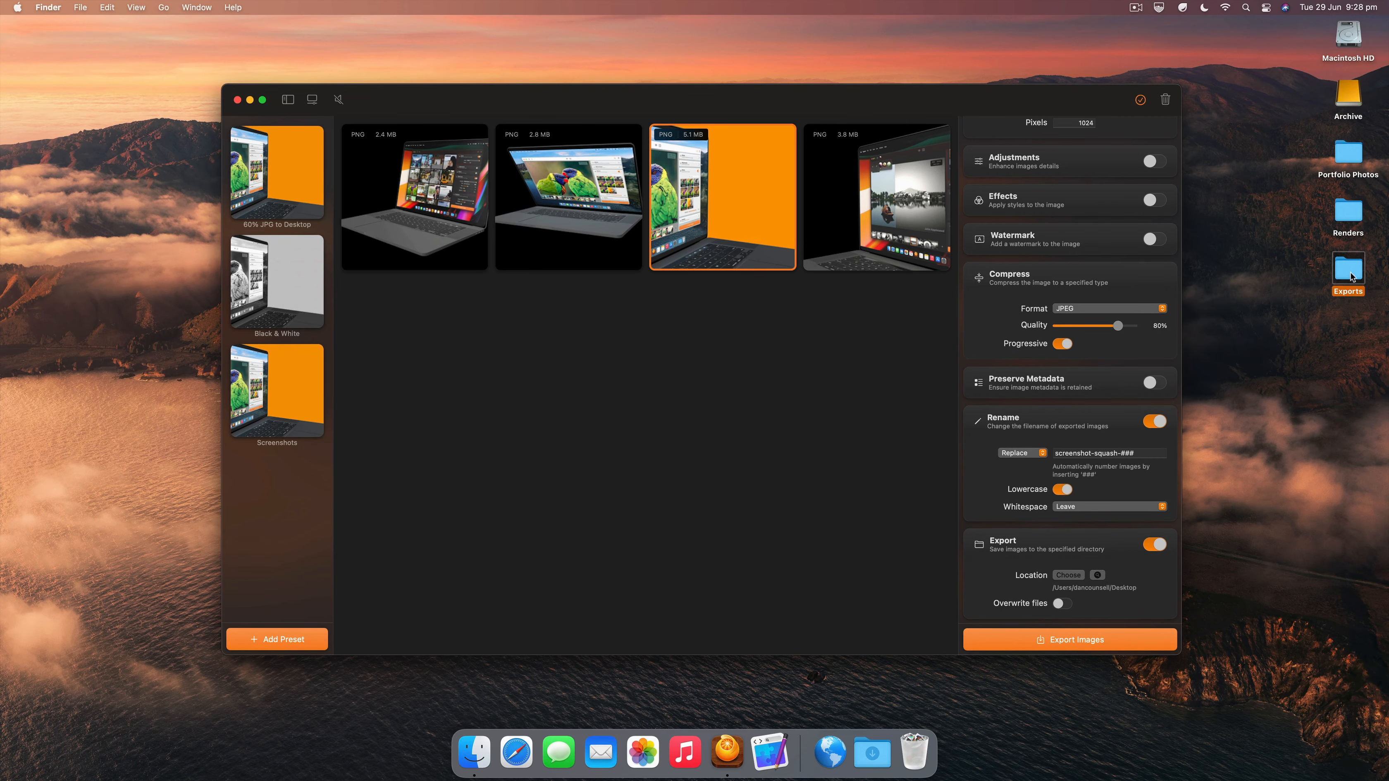
double_click(1350, 273)
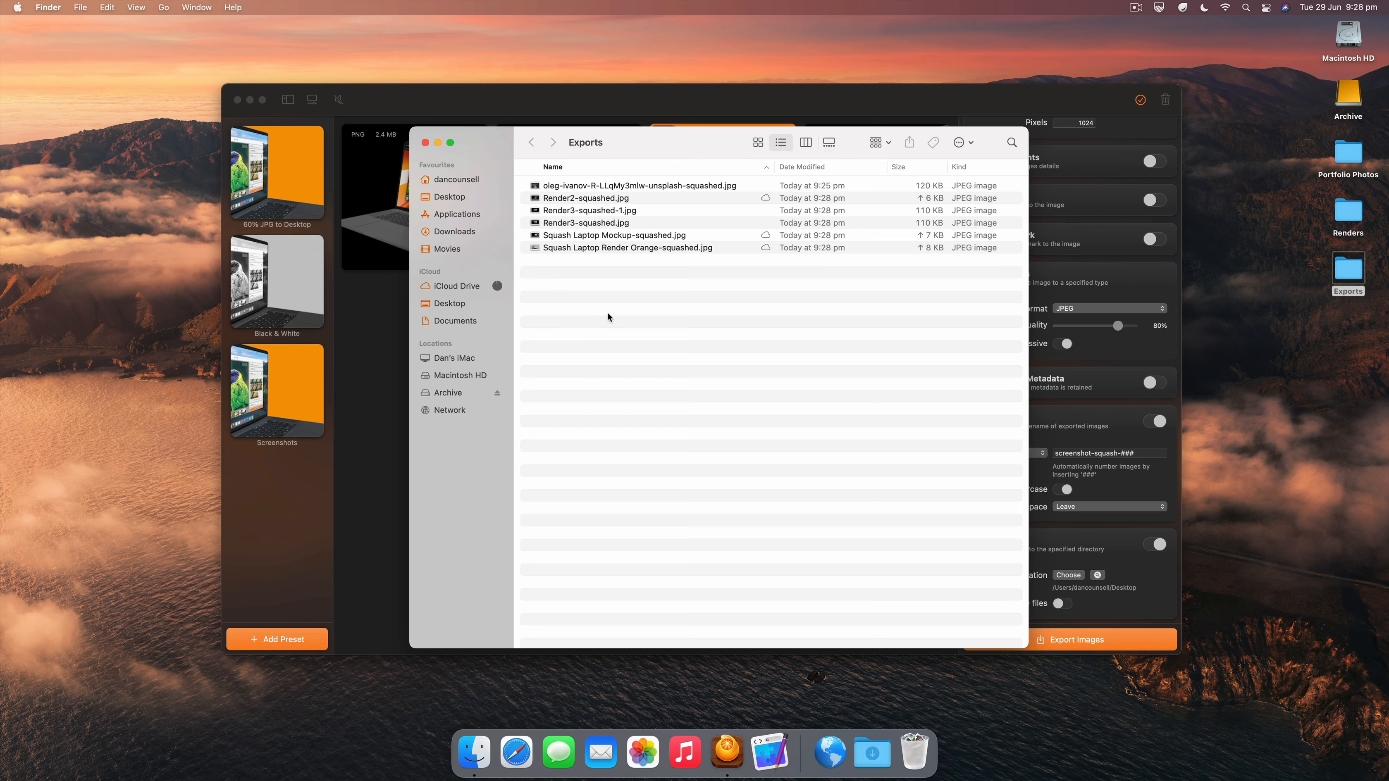
key(super+Tab)
Step: Load the Black & White and Screenshots presets in turn and review the adjustment, compression, rename and export settings
click(293, 295)
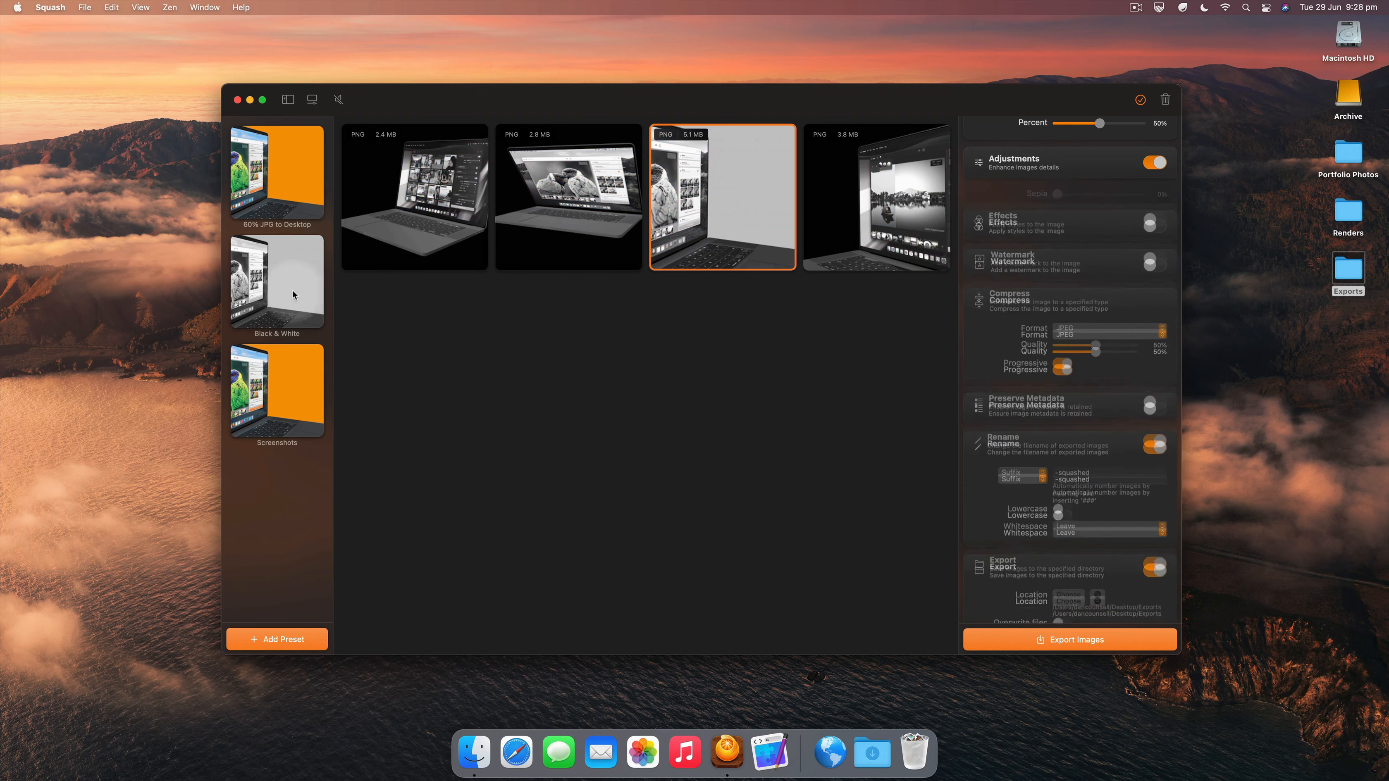
click(281, 401)
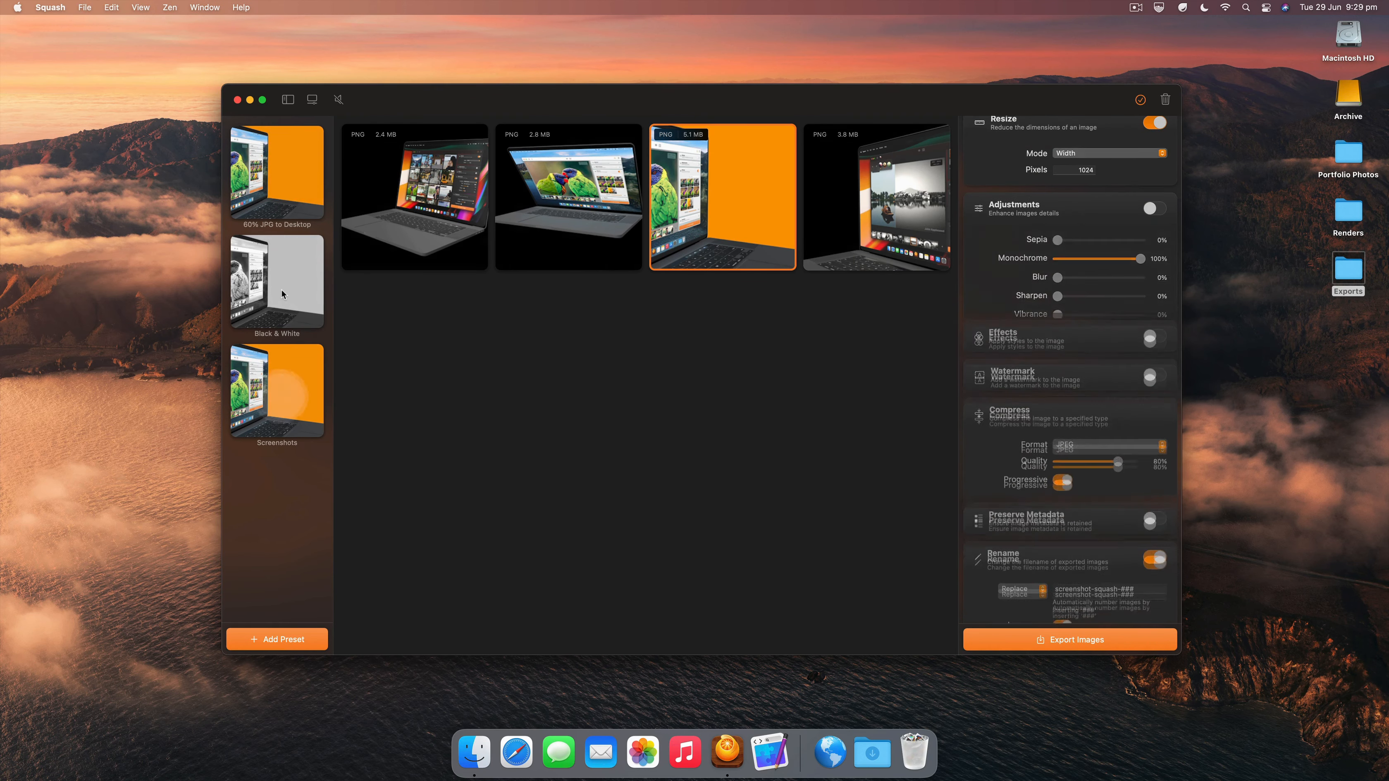
click(285, 296)
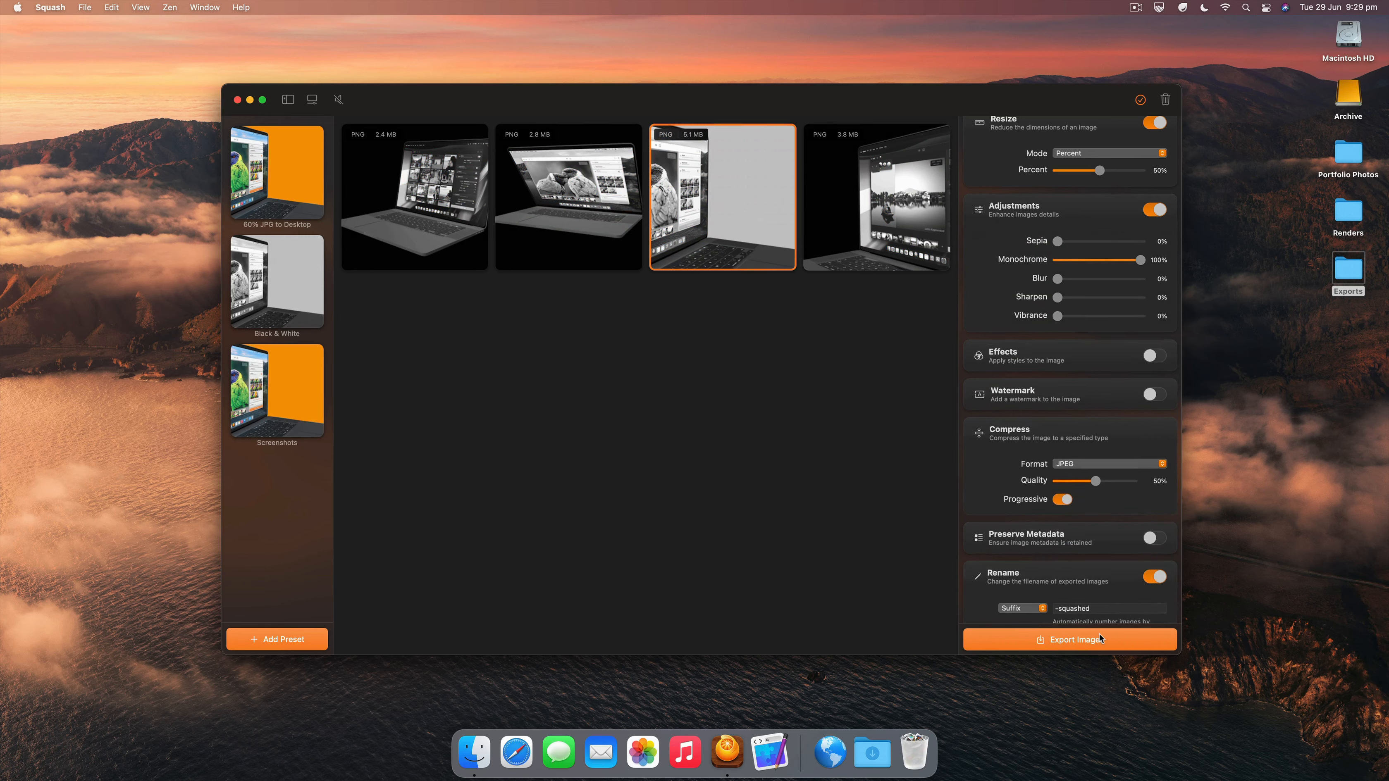
scroll(1015, 522, down, 5)
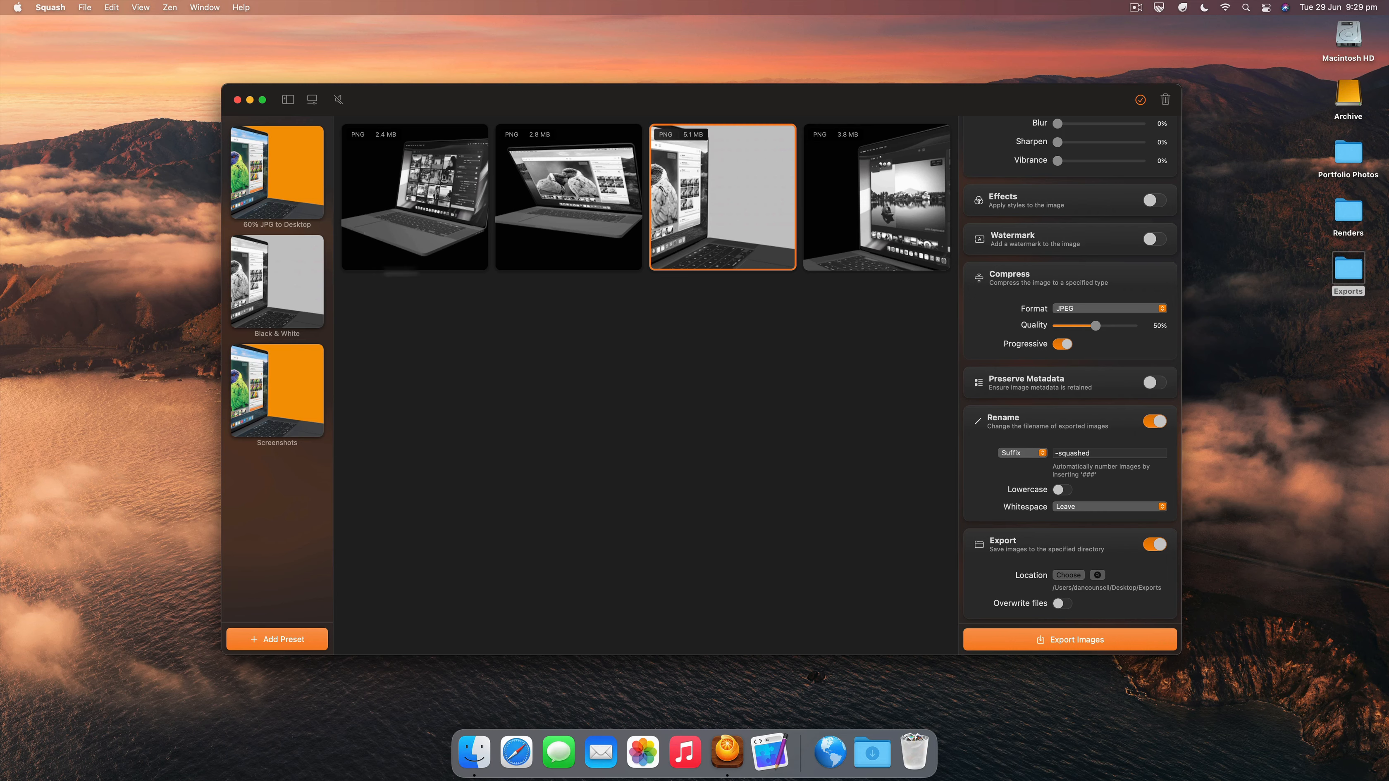
Step: Load the "60% JPG to Desktop" preset and add the Portfolio Photos folder to the image grid, selecting one of its photos
click(278, 178)
drag(1348, 153, 705, 394)
click(752, 382)
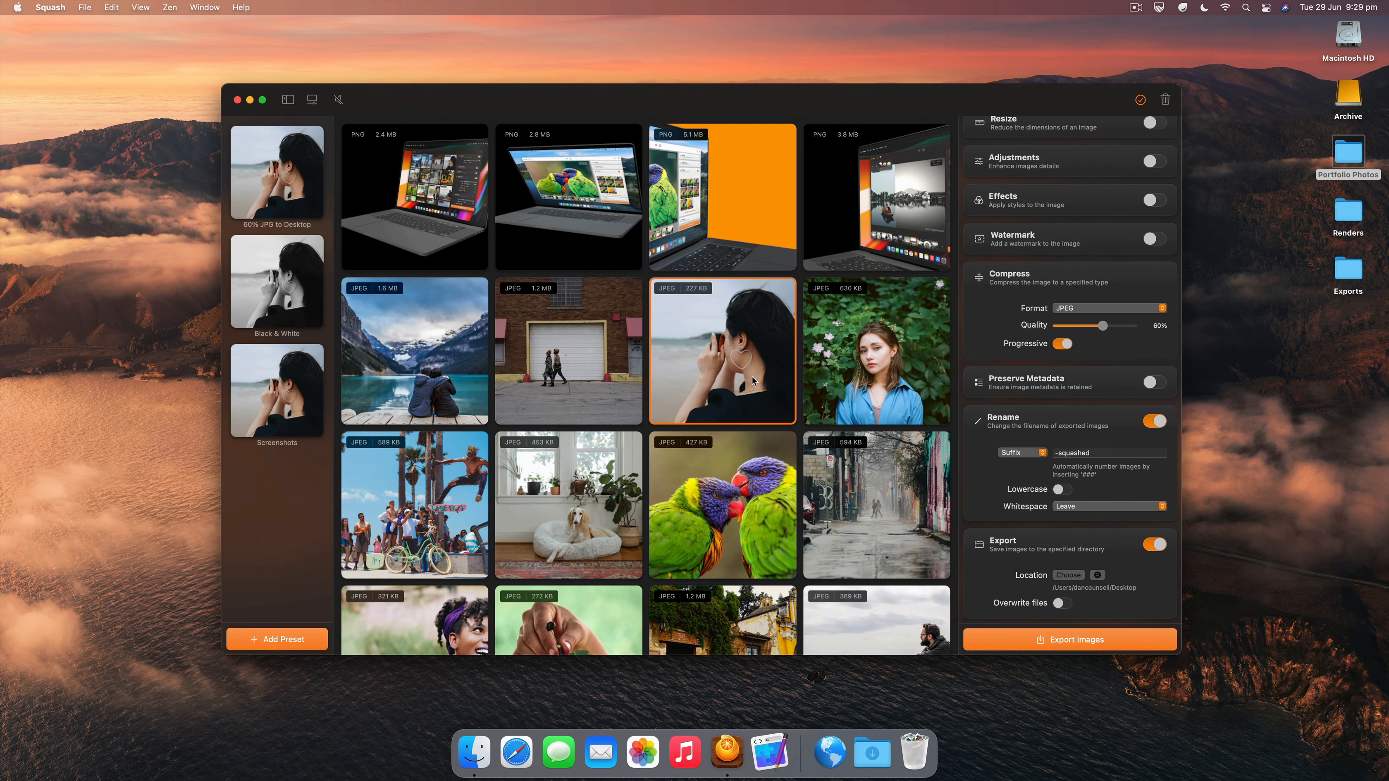
Step: Open the selected photo in the comparison preview, enable the watermark and move the before/after divider to mid-image
double_click(752, 343)
click(1154, 238)
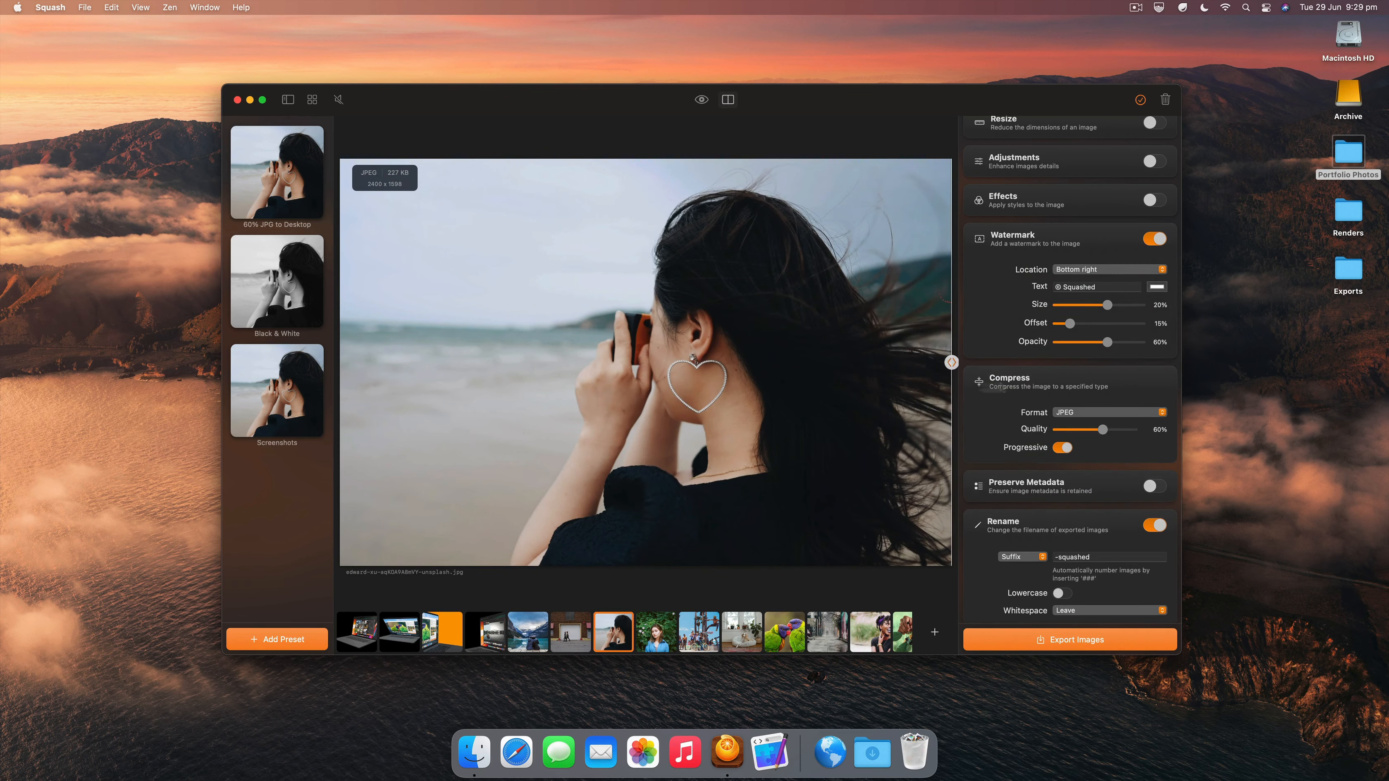
drag(650, 367, 668, 386)
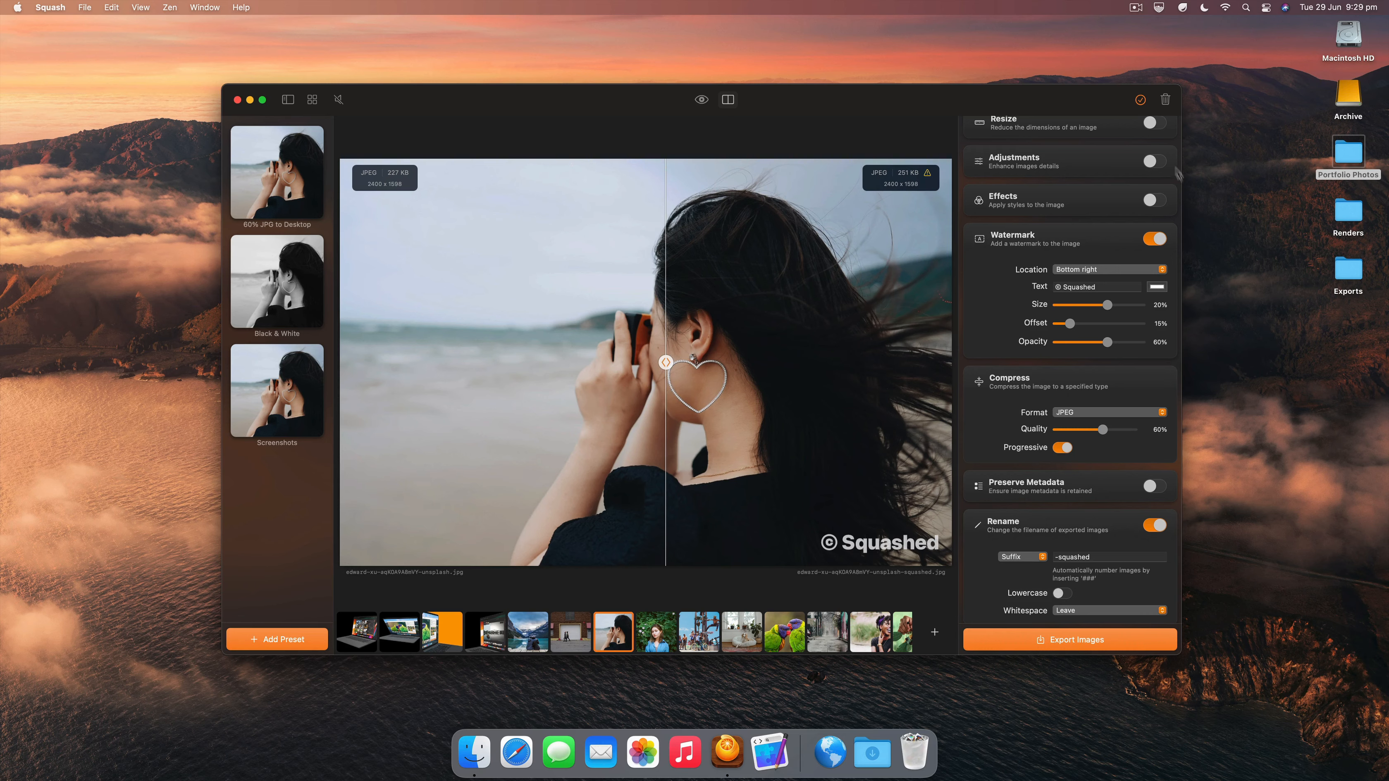
Step: Enable effects on the image, trying Bromide and settling on the Brown Betty effect
click(1153, 200)
click(1070, 341)
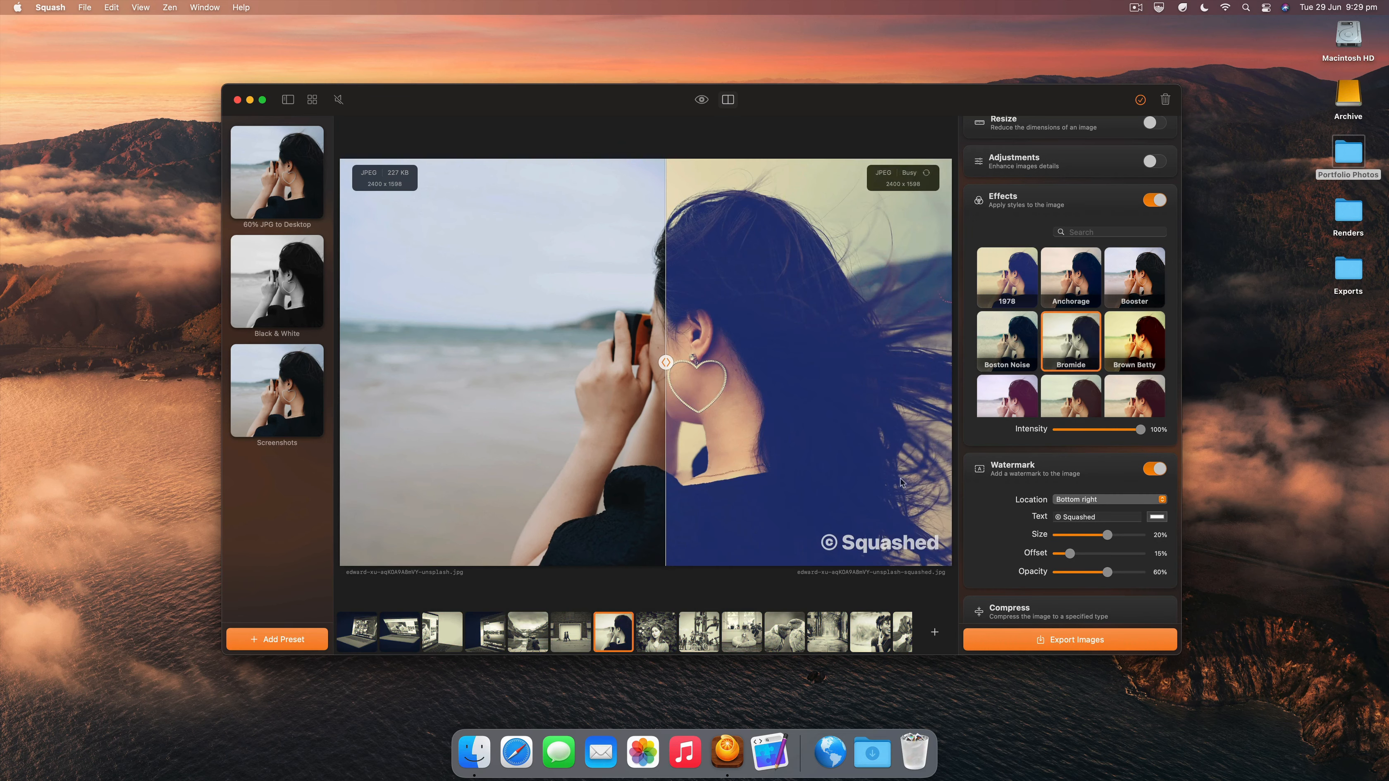
click(1130, 355)
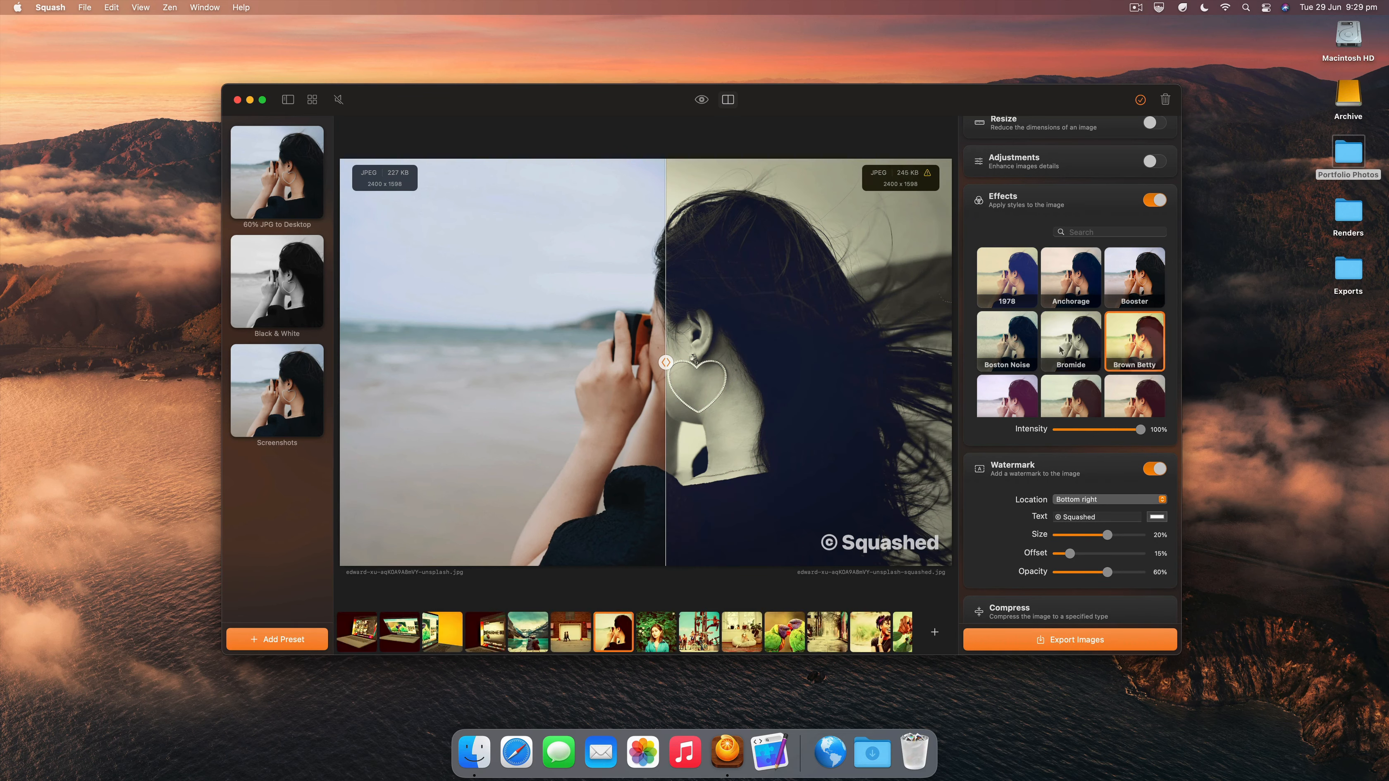
Step: Save the current watermark and effect settings as a new preset named "Jazzy Watermark"
click(274, 639)
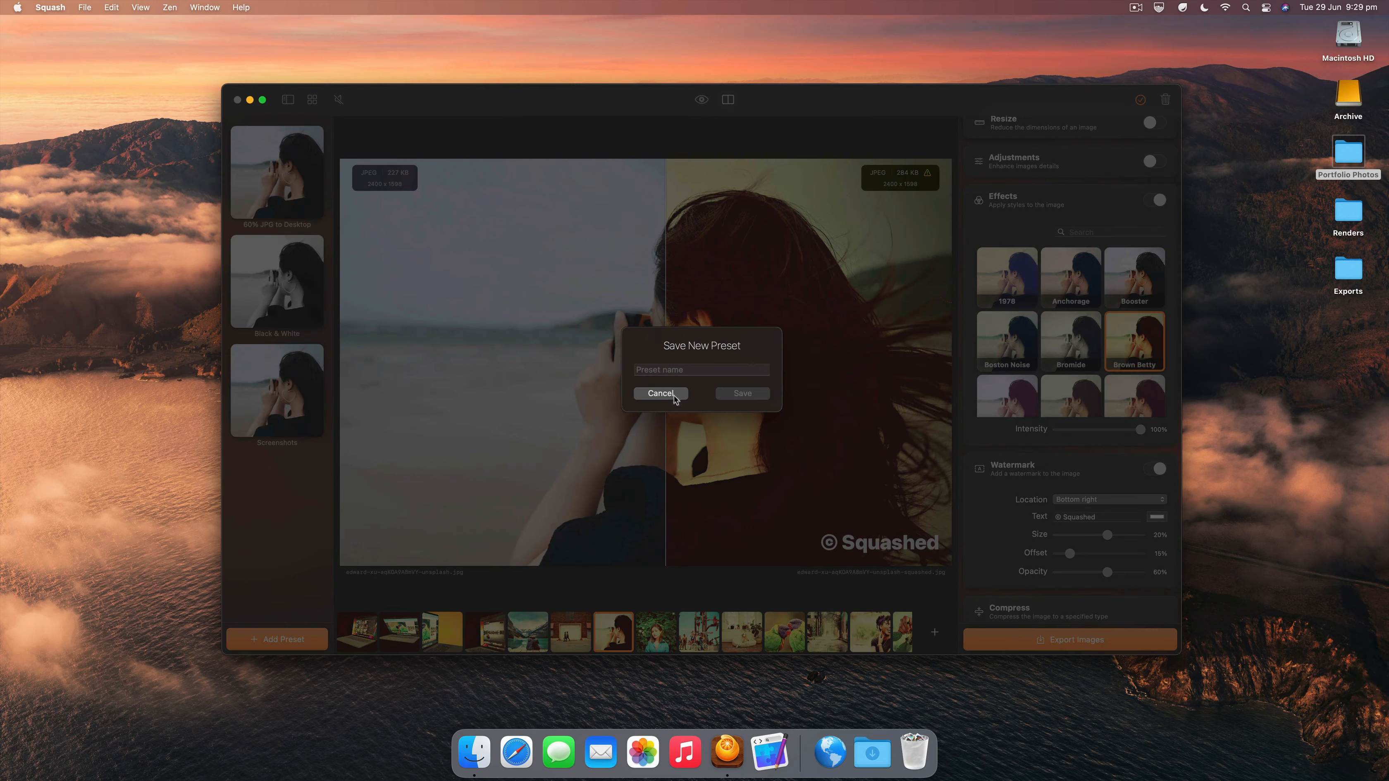
click(670, 370)
text(Jazzy Watermar)
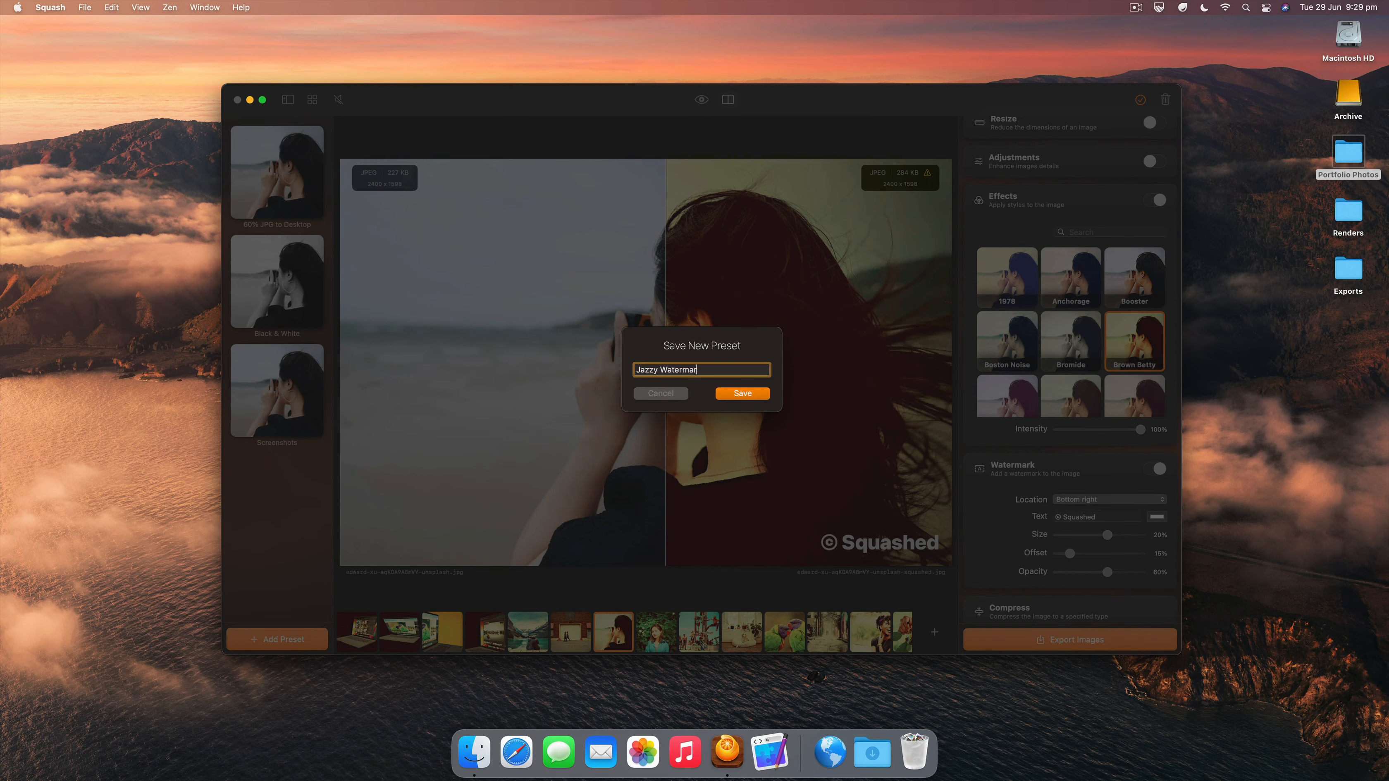
text(k)
key(Return)
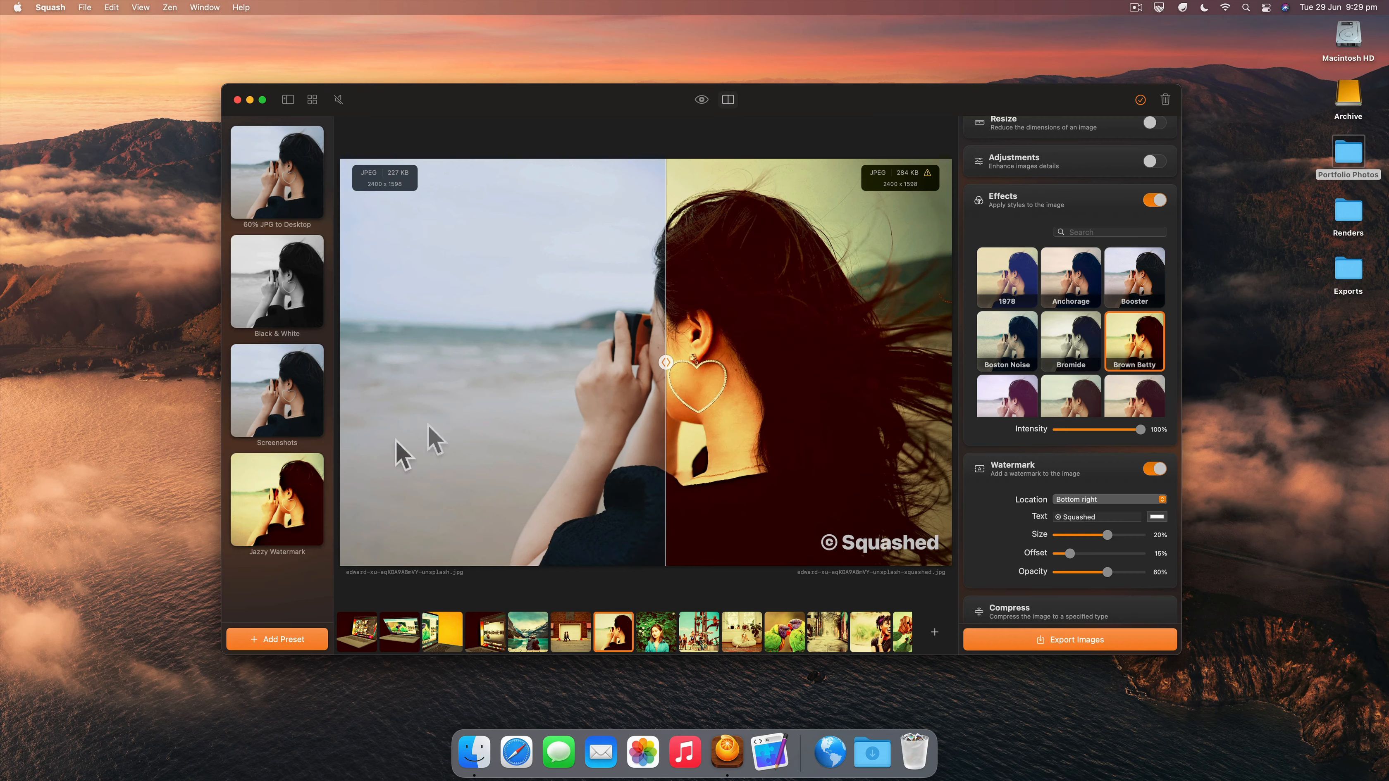
Step: Load the Screenshots, Black & White and 60% JPG to Desktop presets in turn to compare them
click(296, 389)
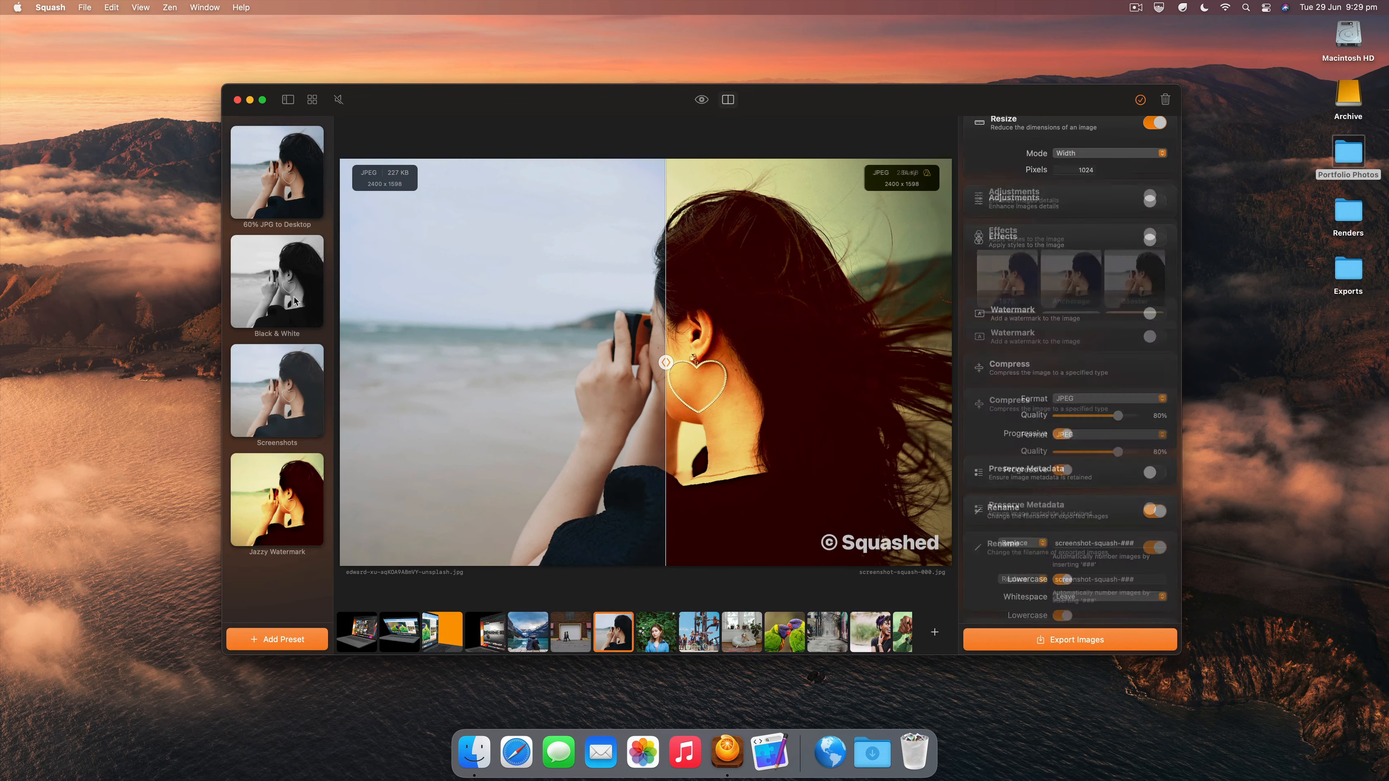
click(293, 287)
click(290, 181)
Step: Load the Jazzy Watermark preset, change its effect to Warm Sunday and enable resizing by percent at 62%
click(290, 498)
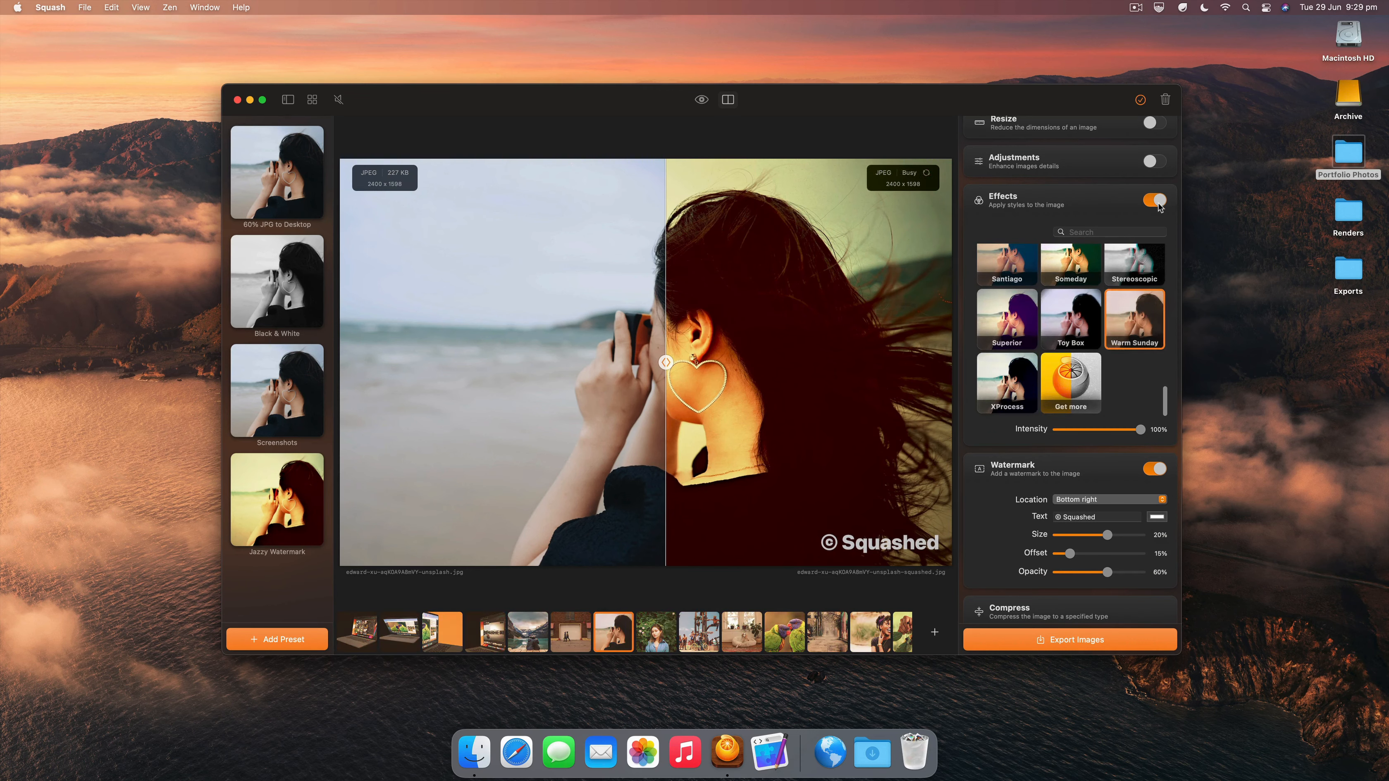
scroll(1159, 159, up, 1)
click(1153, 137)
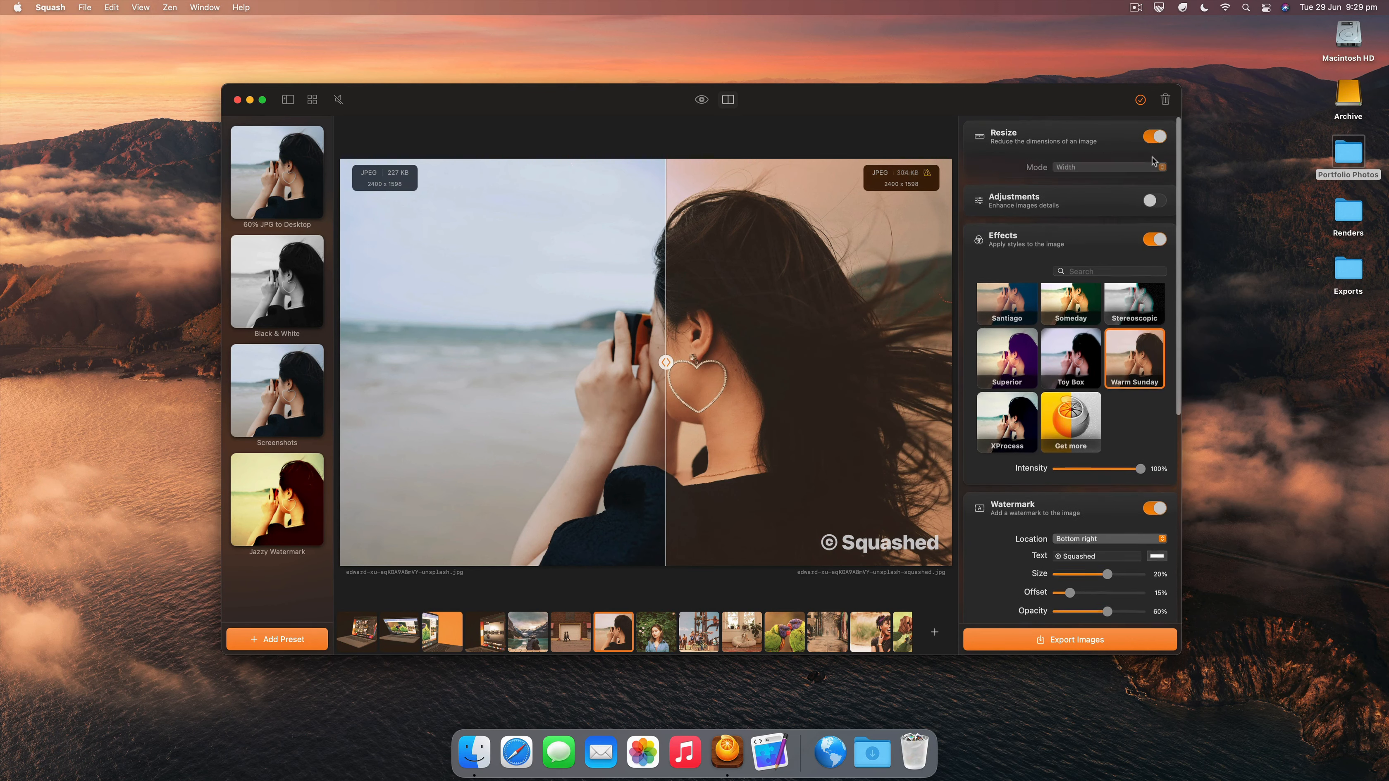
click(1105, 168)
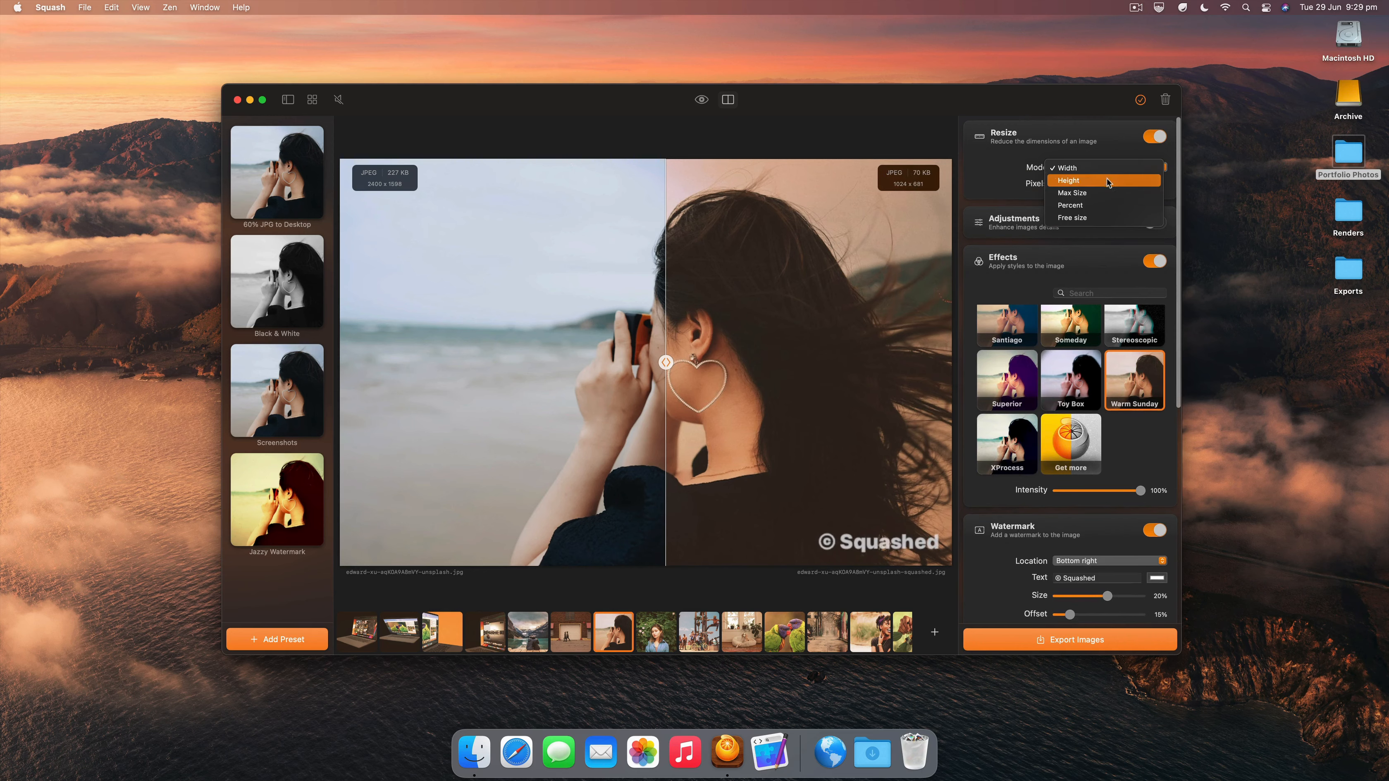
click(1105, 203)
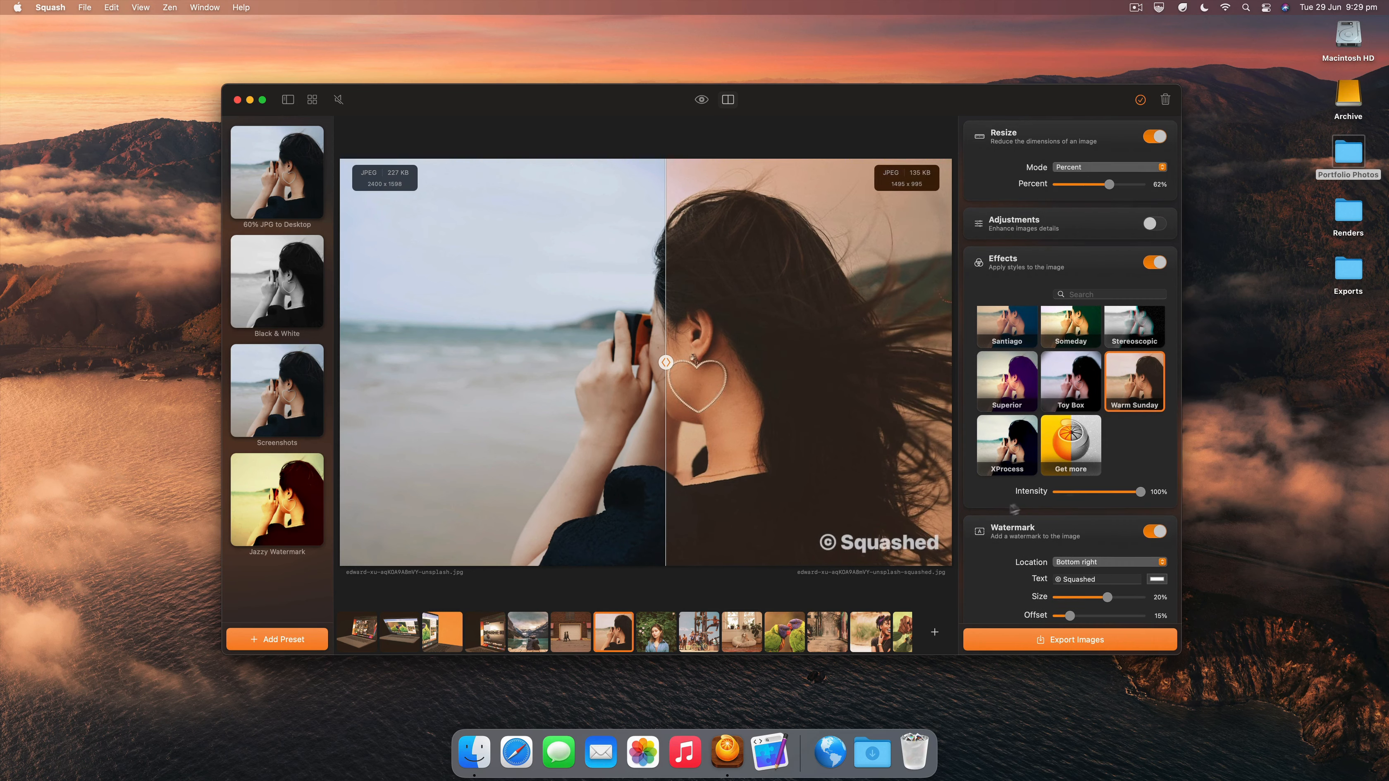
Step: Set the JPEG compression quality to 30%
scroll(979, 532, down, 10)
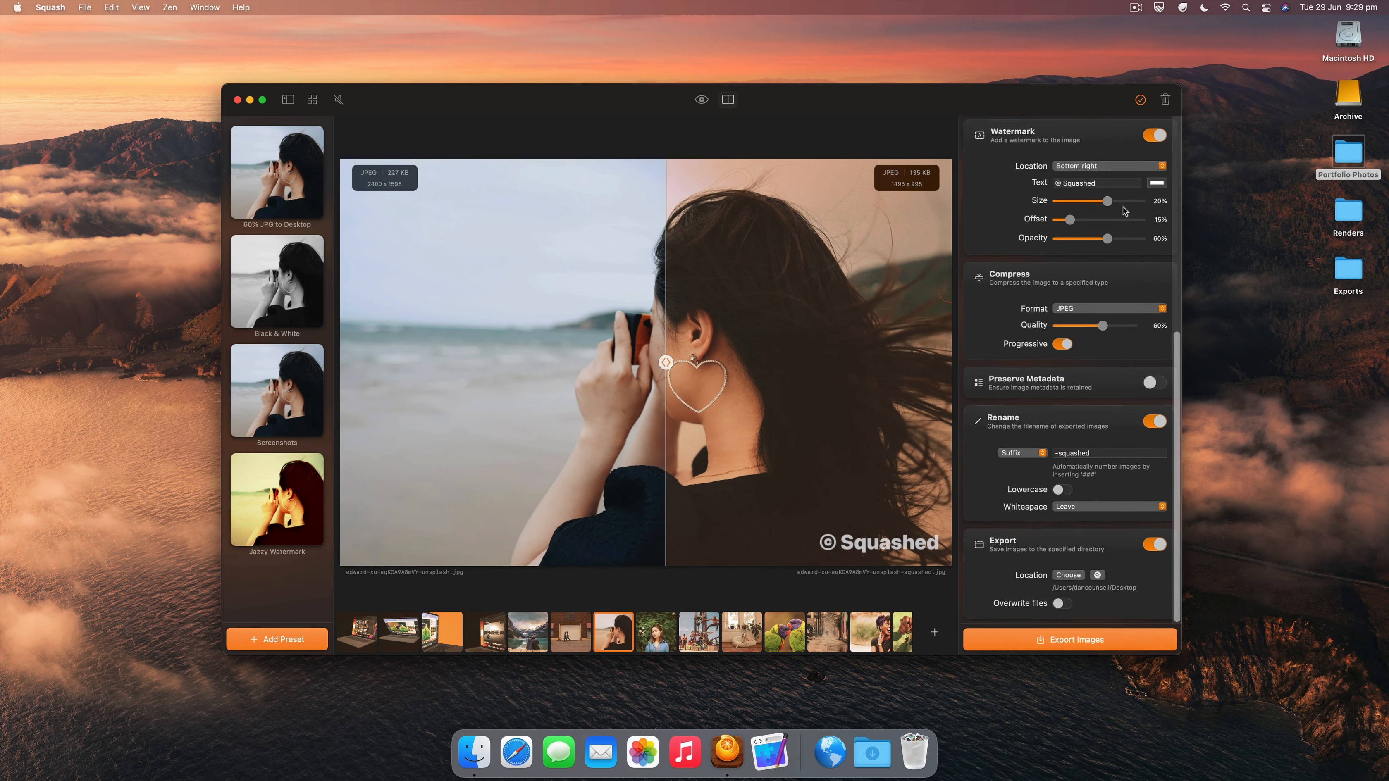
scroll(1125, 210, up, 2)
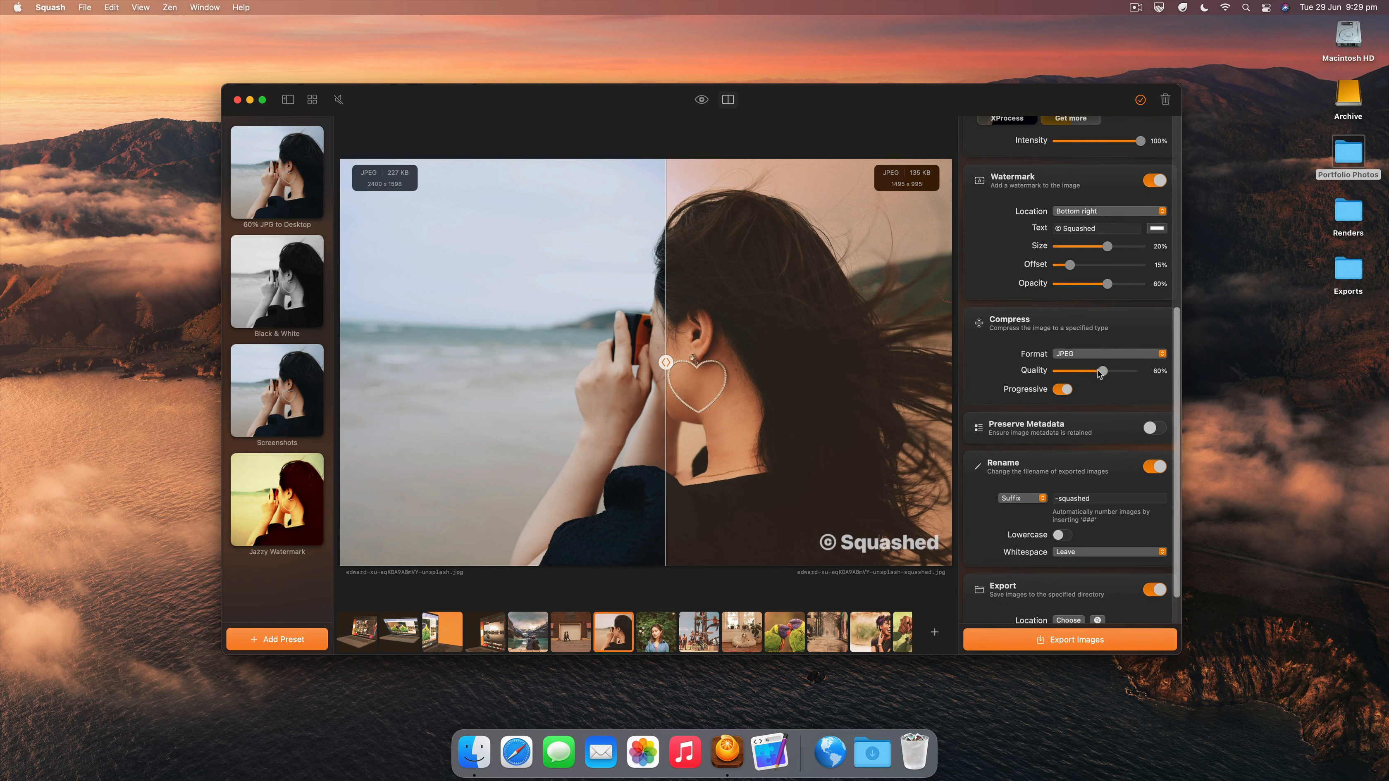
drag(1099, 373, 1079, 374)
Step: Update the Jazzy Watermark preset with the current settings and confirm the change
right_click(277, 498)
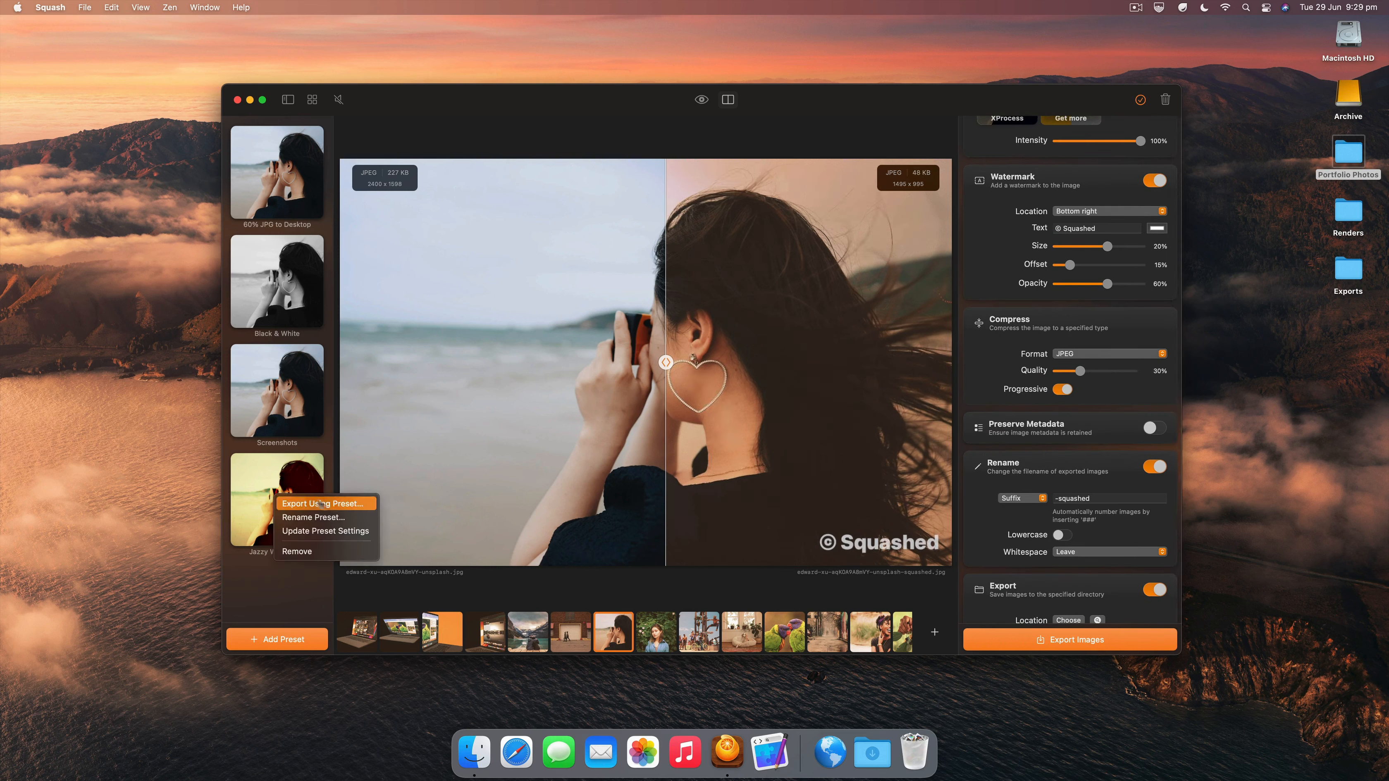
click(364, 534)
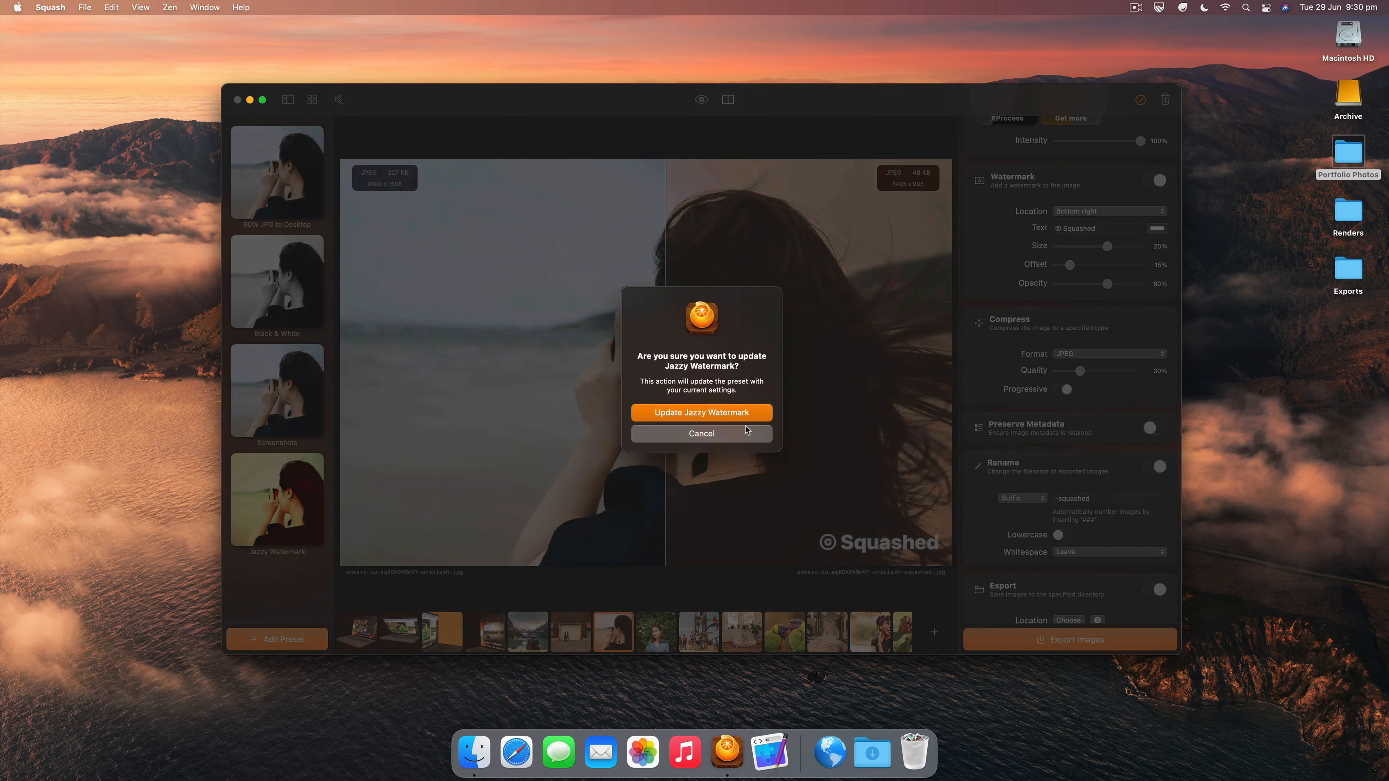
click(738, 418)
Step: Load the Screenshots, Jazzy Watermark, Black & White and 60% JPG to Desktop presets in turn and review their settings
scroll(1179, 553, down, 2)
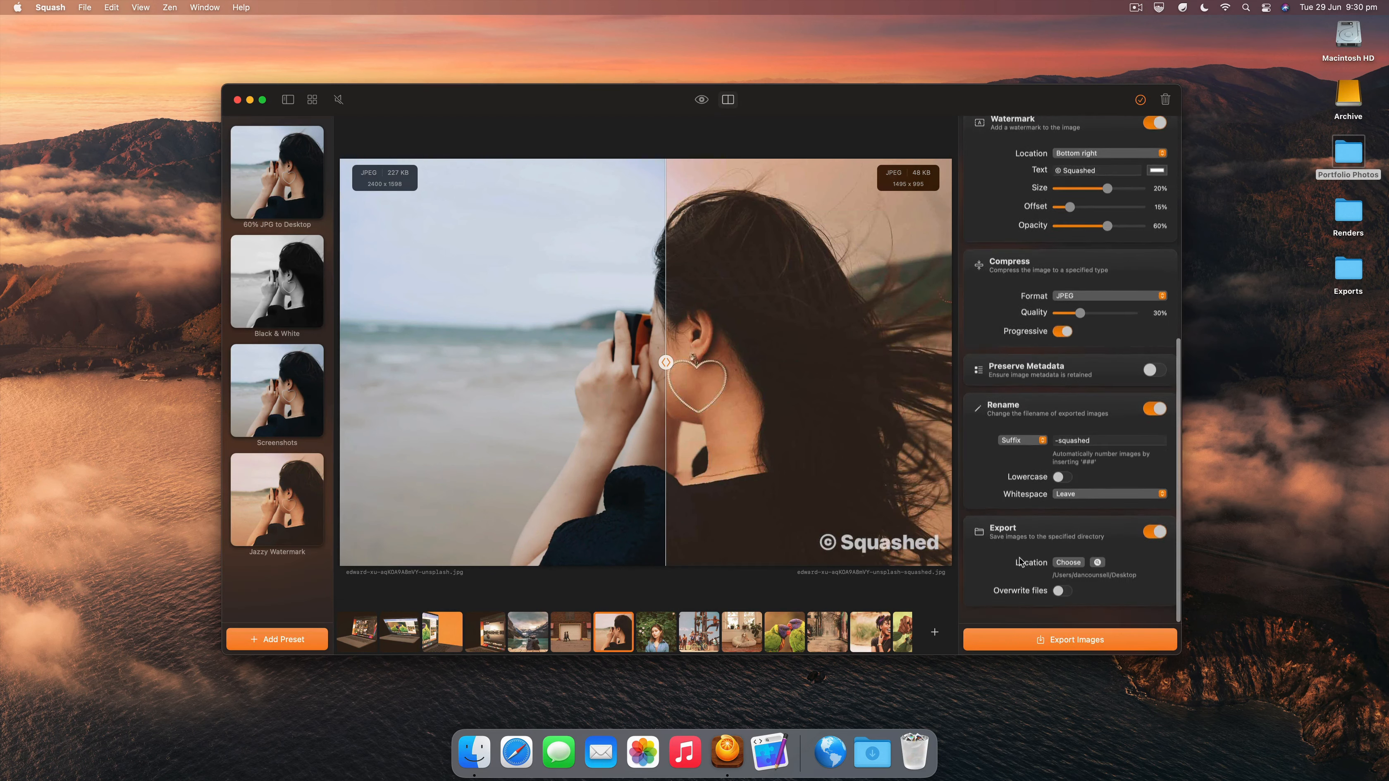
click(312, 412)
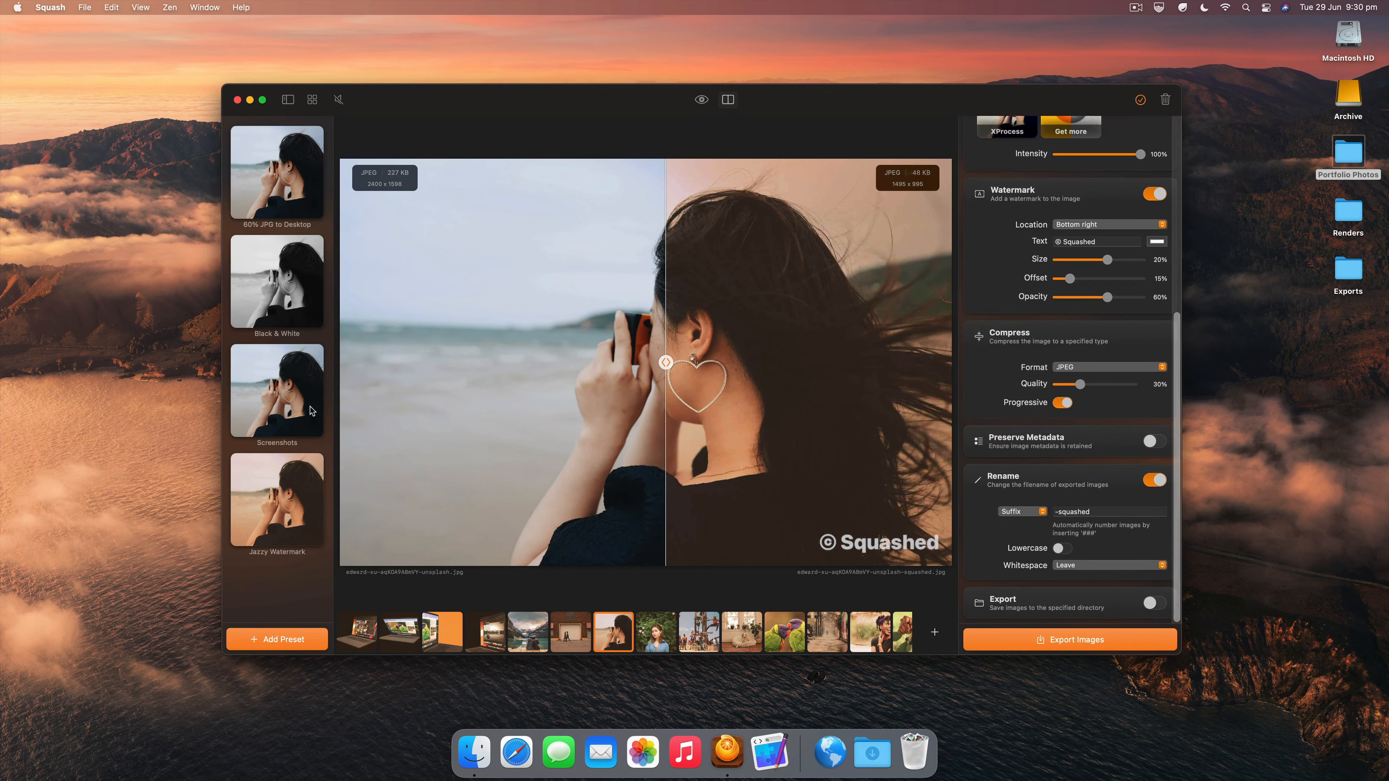
click(293, 488)
click(296, 312)
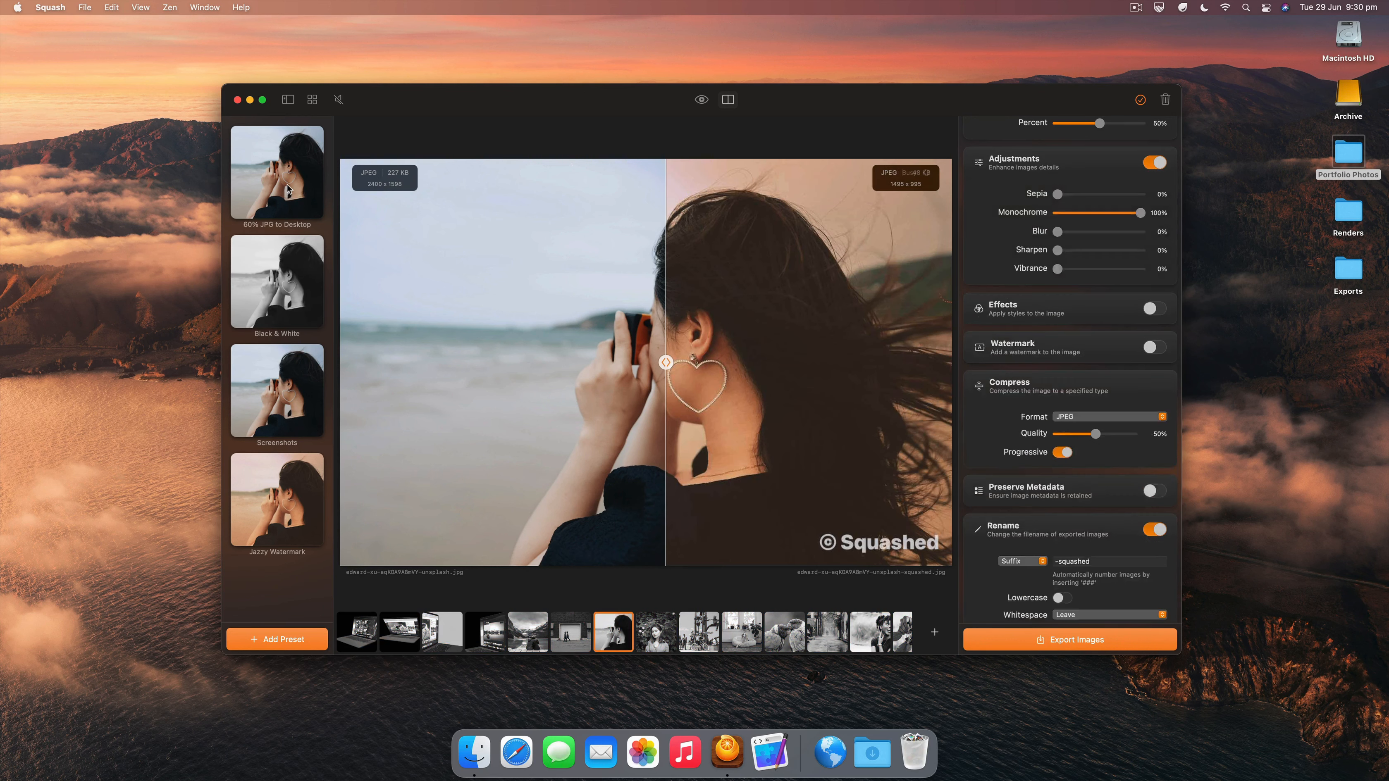
click(286, 184)
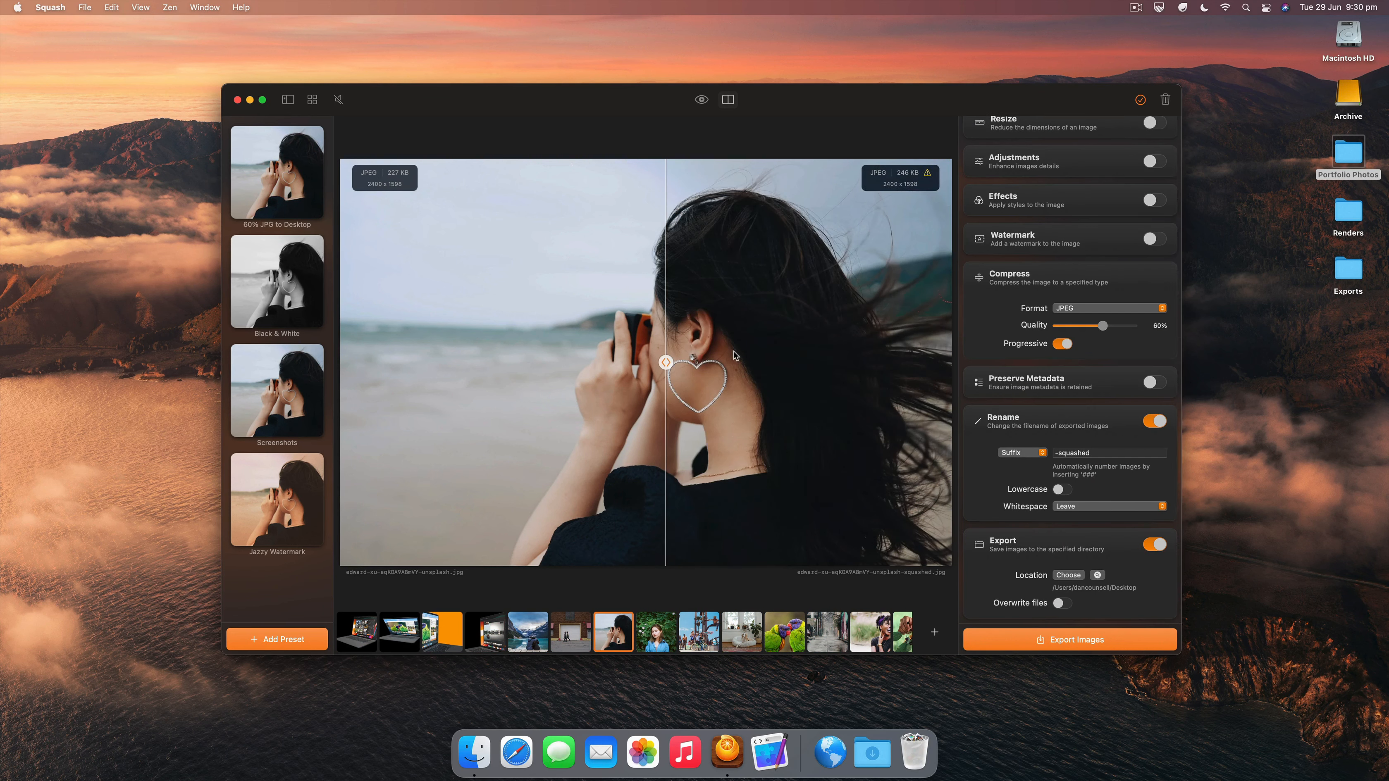